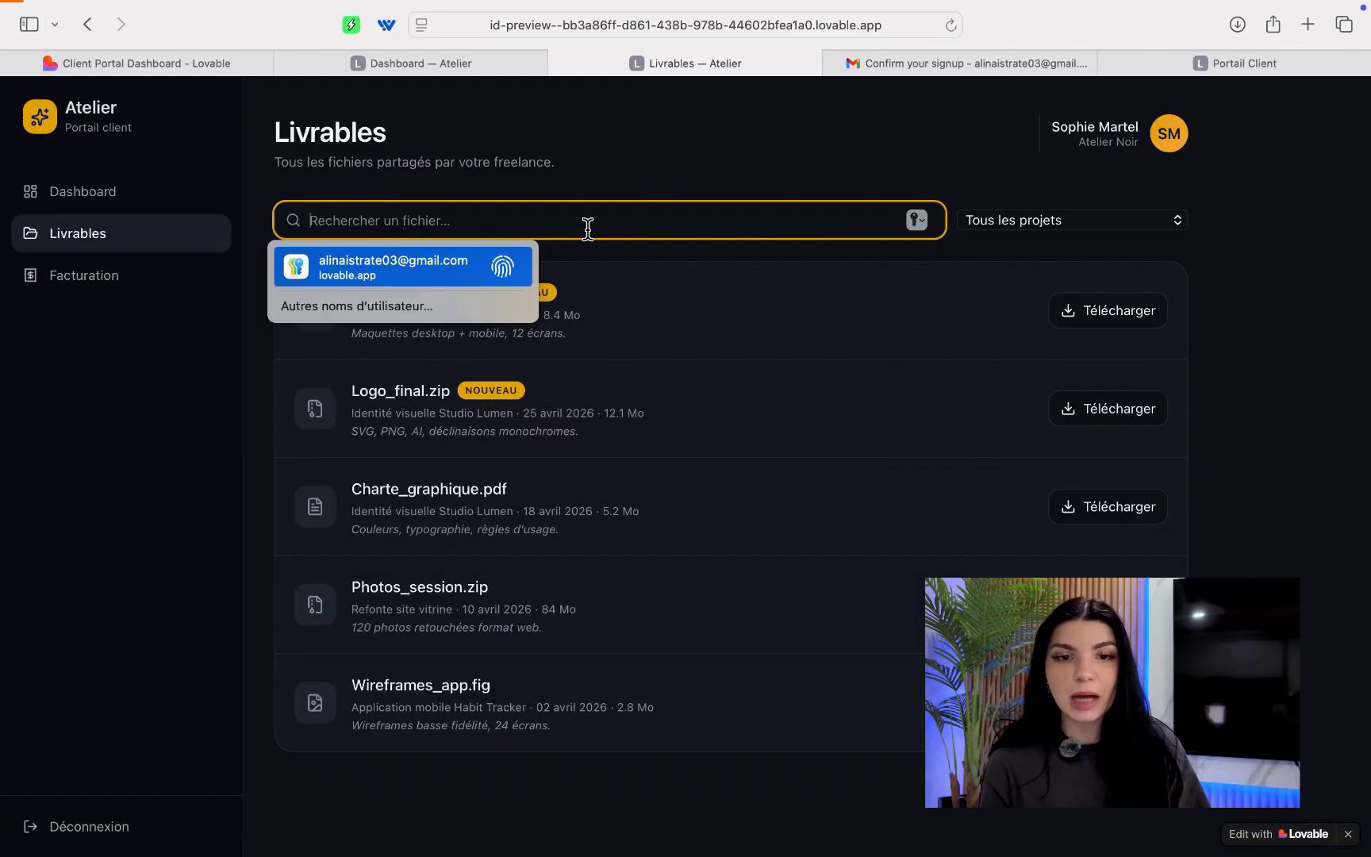
# Filter the Livrables file list by 'pho' so only Photos_session.zip remains.
pyautogui.write('p')
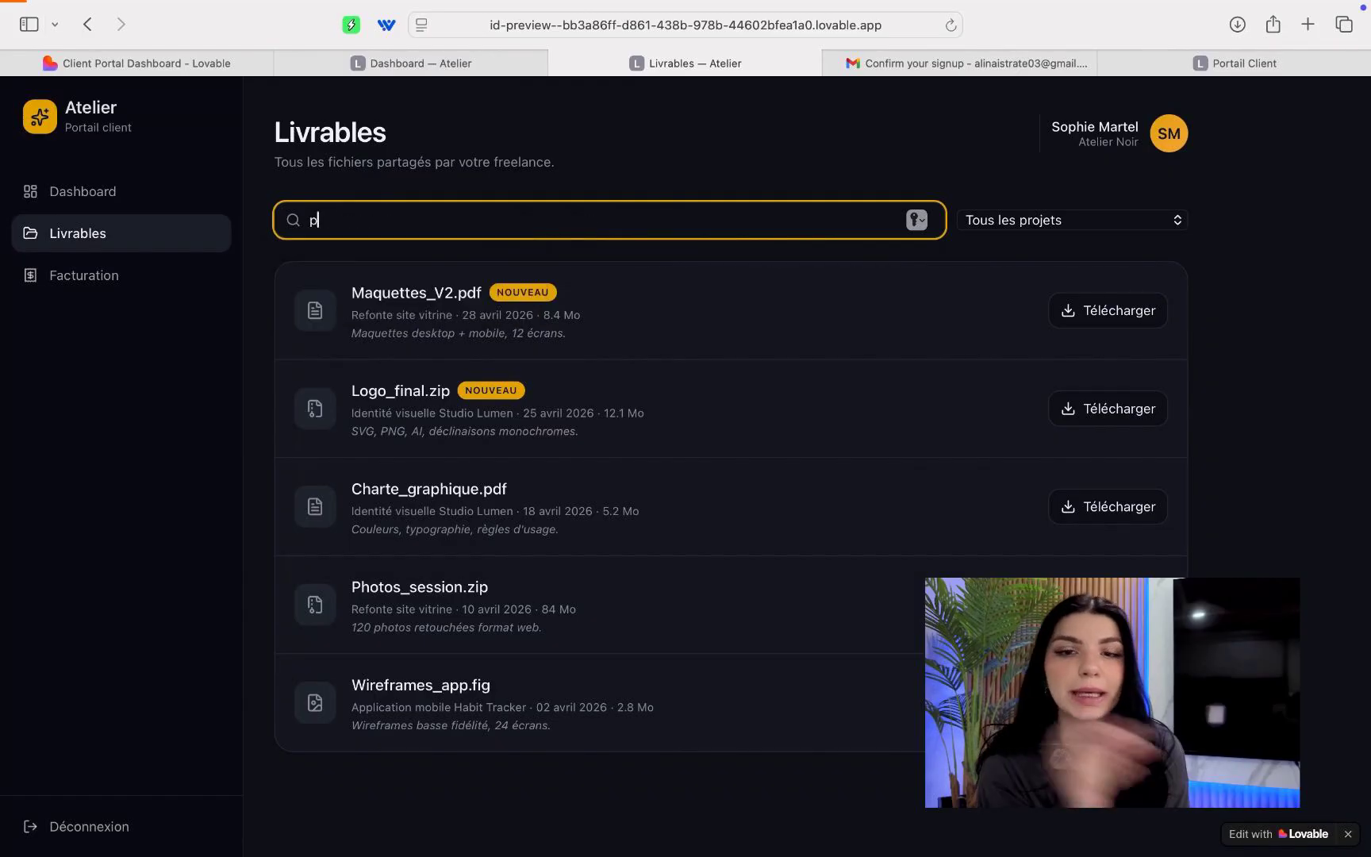
pyautogui.write('h')
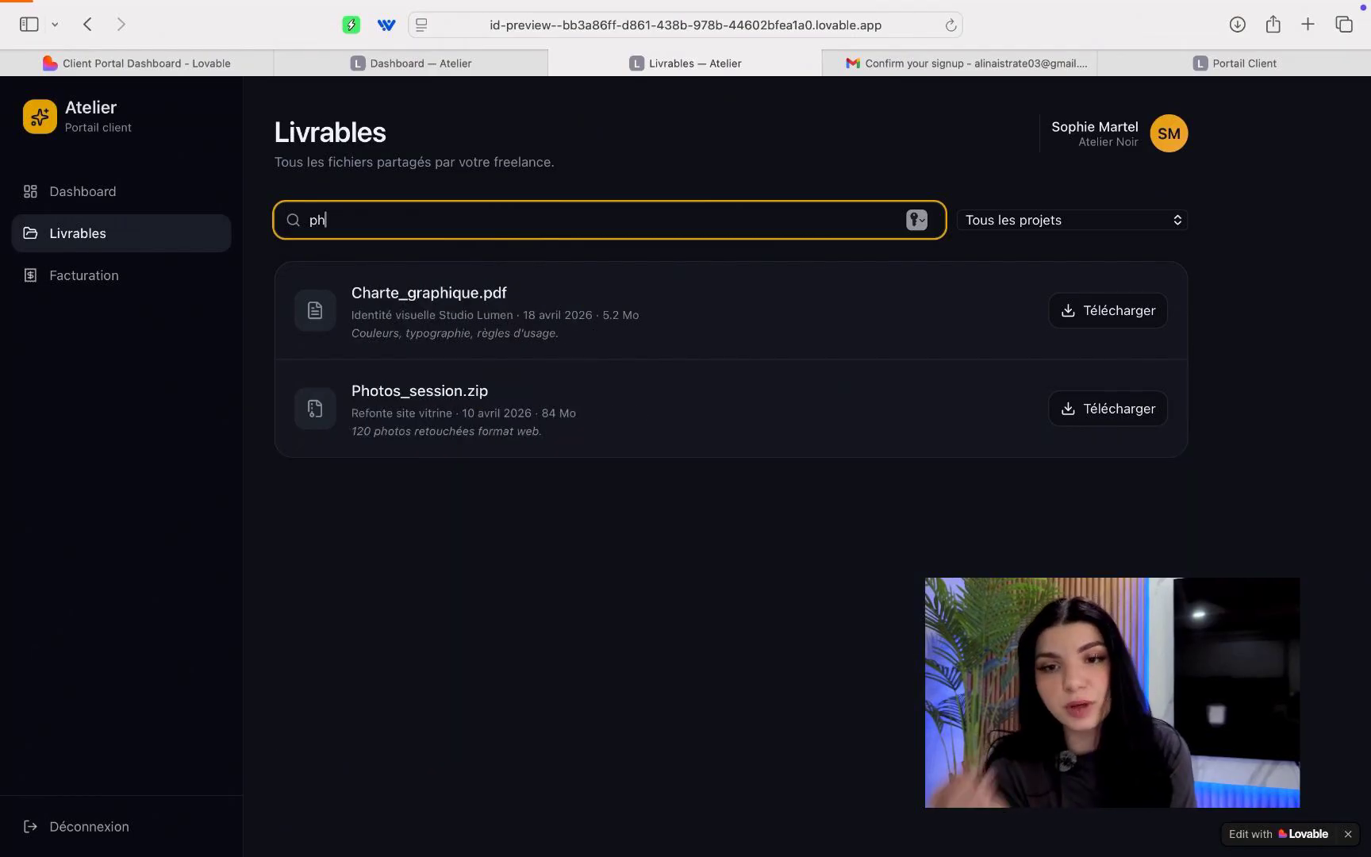
pyautogui.write('o')
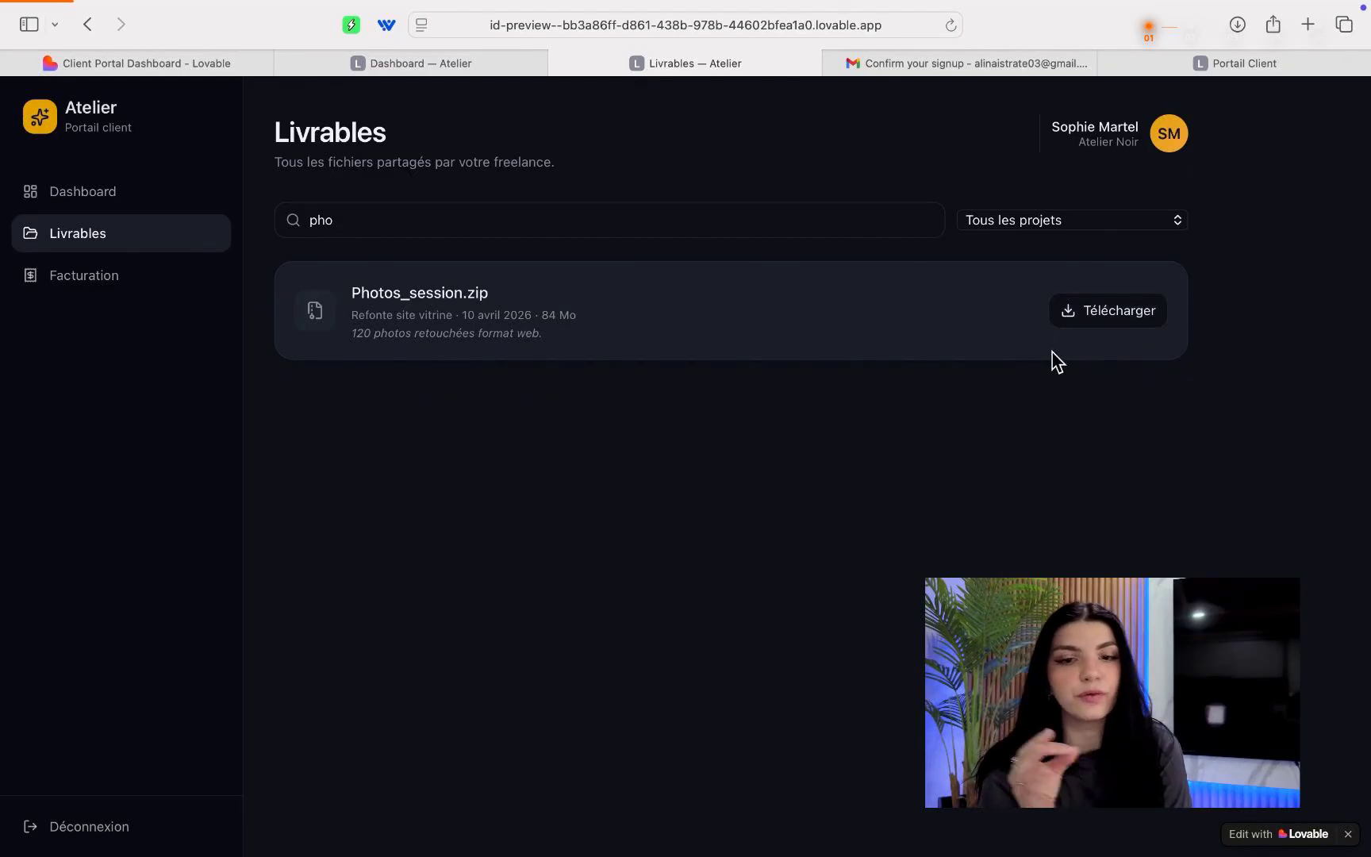
# Filter the Livrables list to the 'Refonte site vitrine' project.
pyautogui.click(1055, 230)
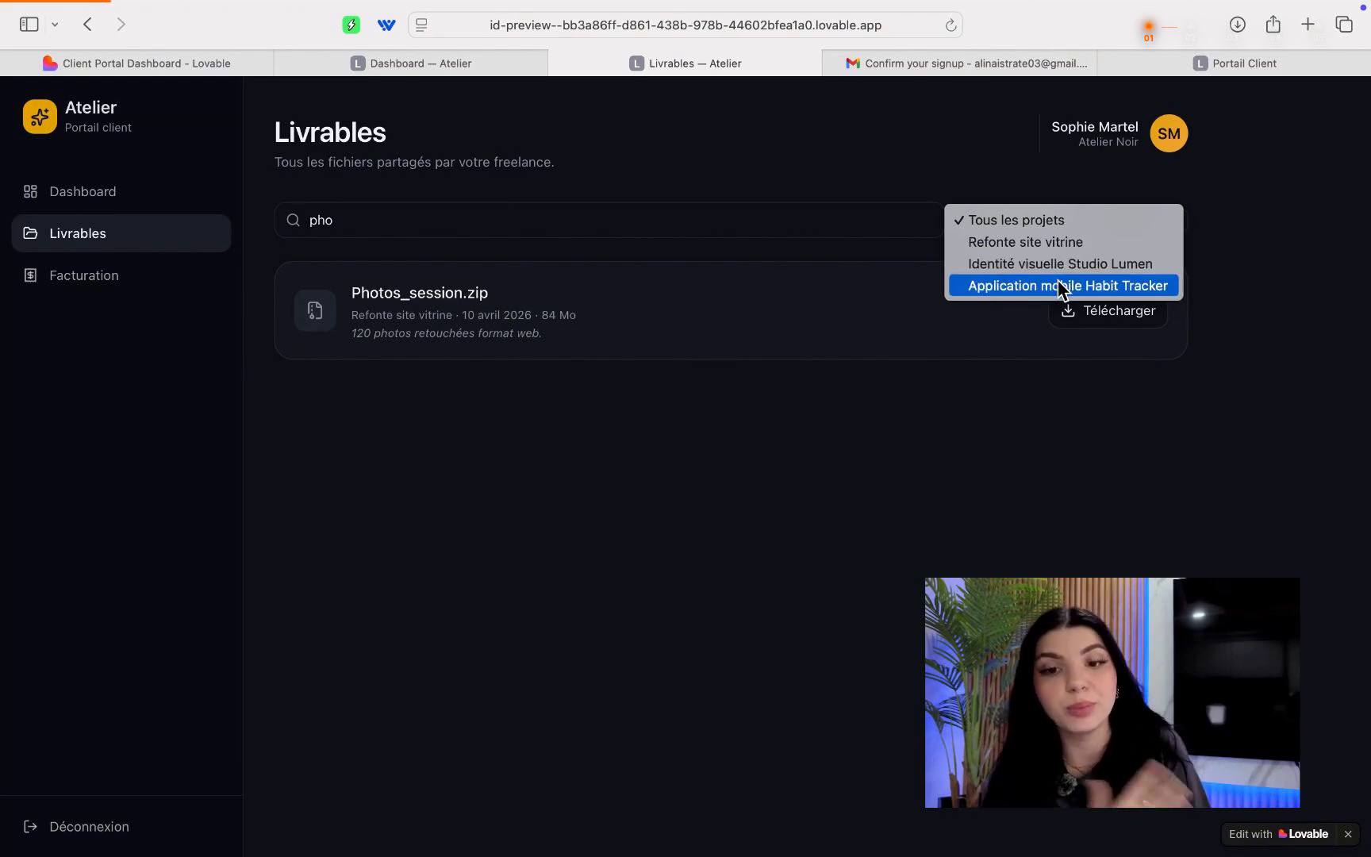
pyautogui.click(1054, 242)
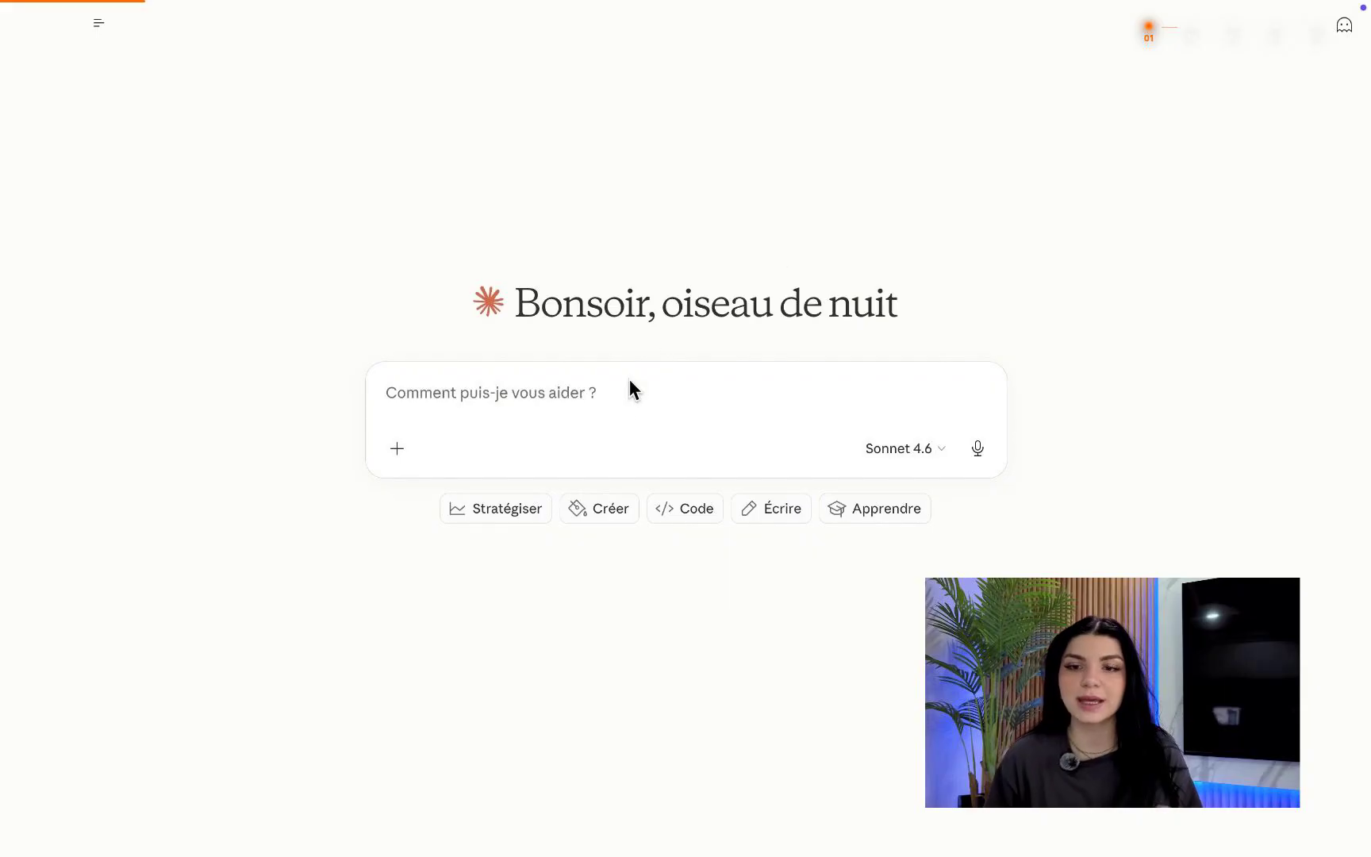
# Send Claude the pasted portal request, replacing 'et le schéma de données' with 'en un prompt en français pour lovable'.
pyautogui.click(568, 389)
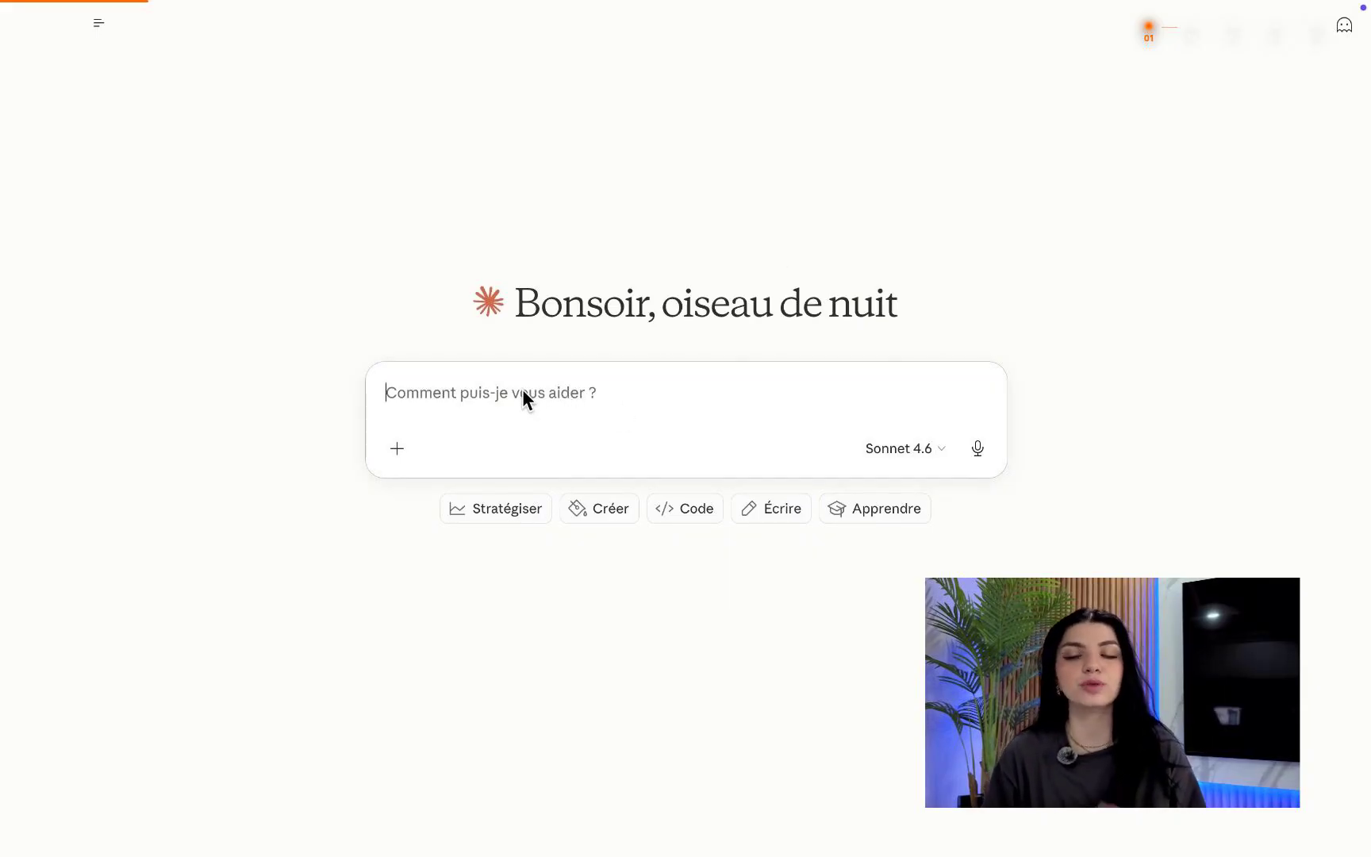
pyautogui.write('J’ai besoin d’un portail client pour freelance ou petite agence. Voici ce qu’il me faut. Une page de connexion sécurisée où chaque client a son compte. Un dashboard personnel qui montre l’avancement de ses projets avec un statut en cours, terminé, en attente. Une section livrables où le client télécharge ses fichiers. Une section facturation connectée à Stripe. Et un admin panel côté freelance pour gérer tous les clients d’un seul endroit. Donne-moi le brief structuré avec les pages, les fonctionnalités, et le schéma de données')
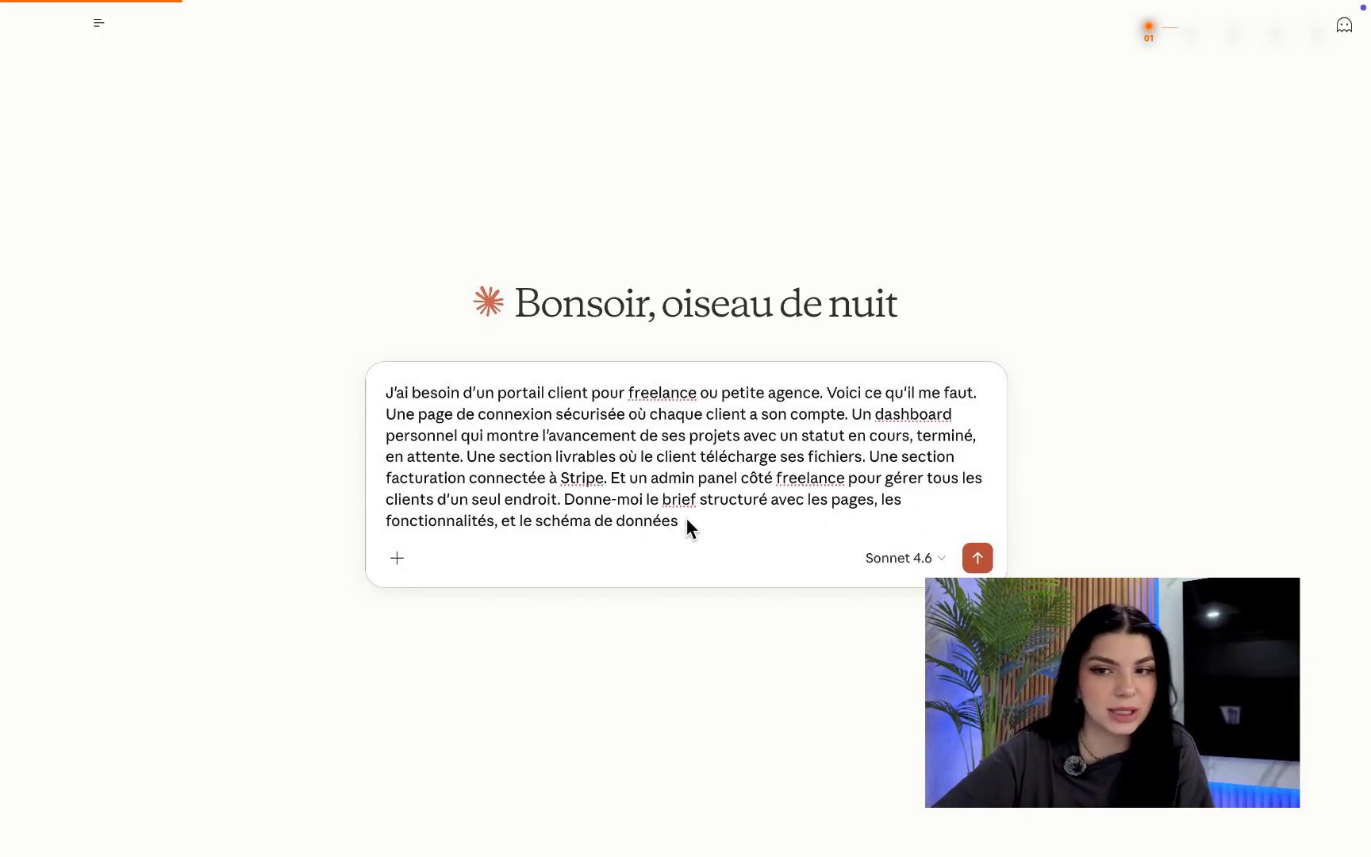
pyautogui.moveTo(672, 521); pyautogui.dragTo(502, 521)
pyautogui.press('BackSpace')
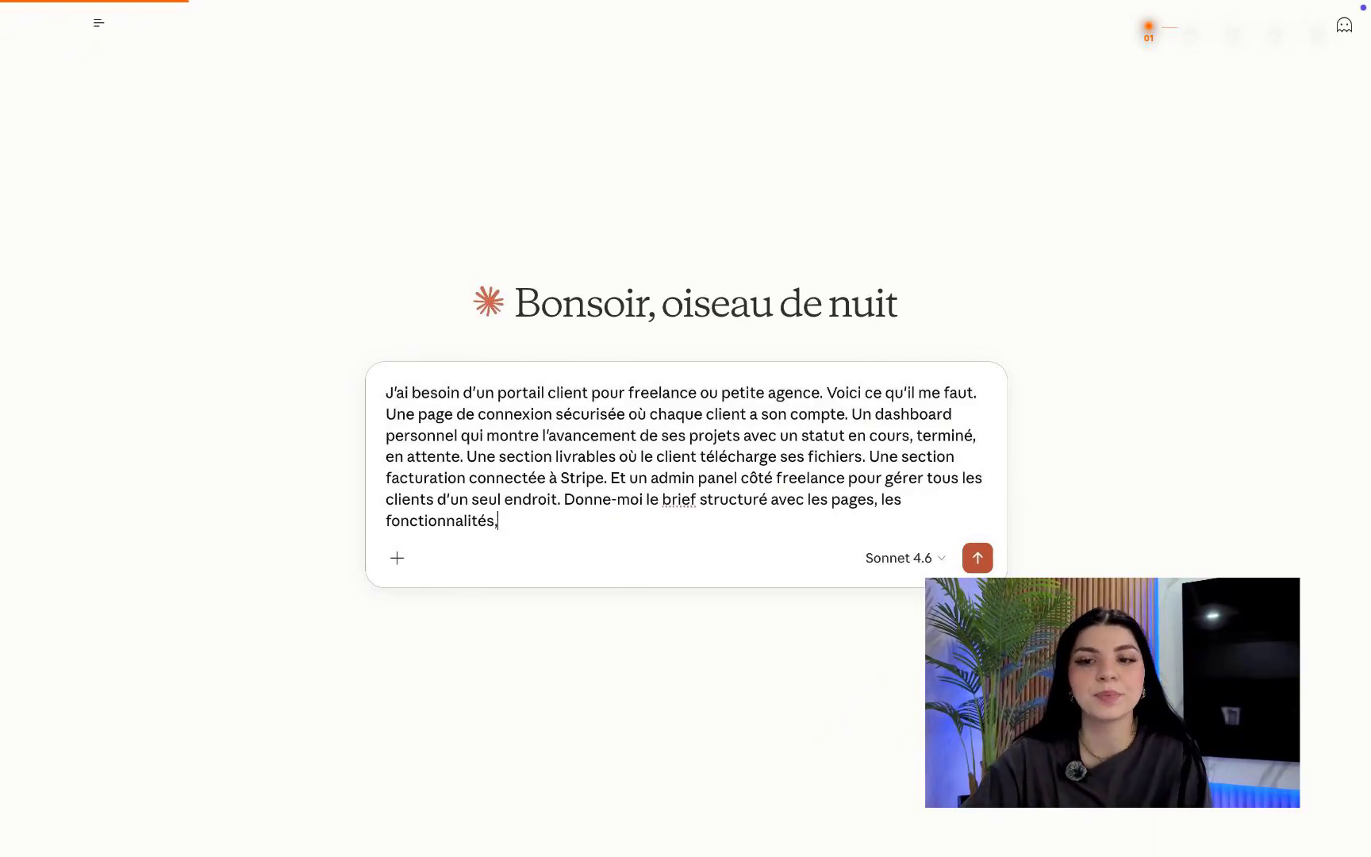
pyautogui.write('en un')
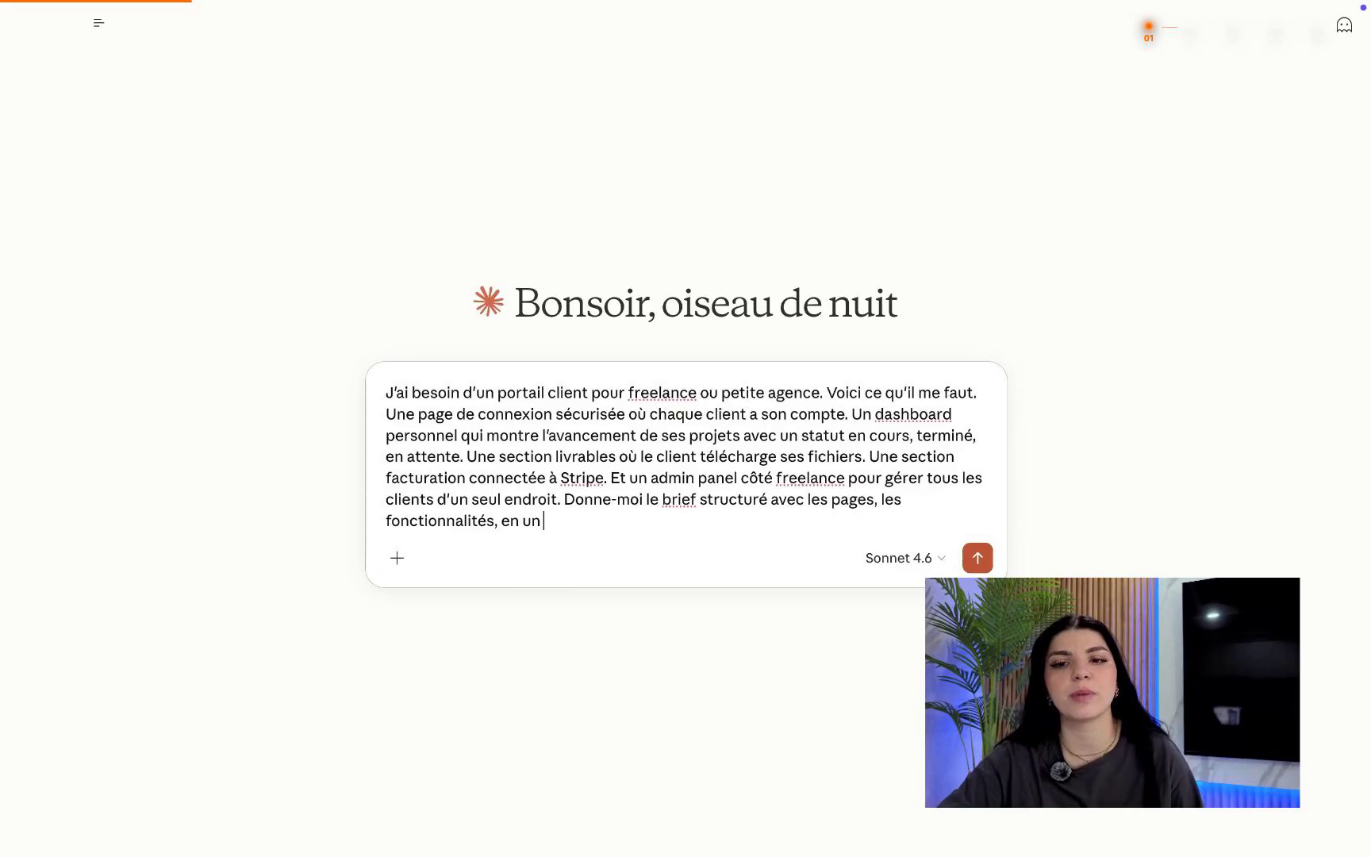
pyautogui.write(' prompt en frna')
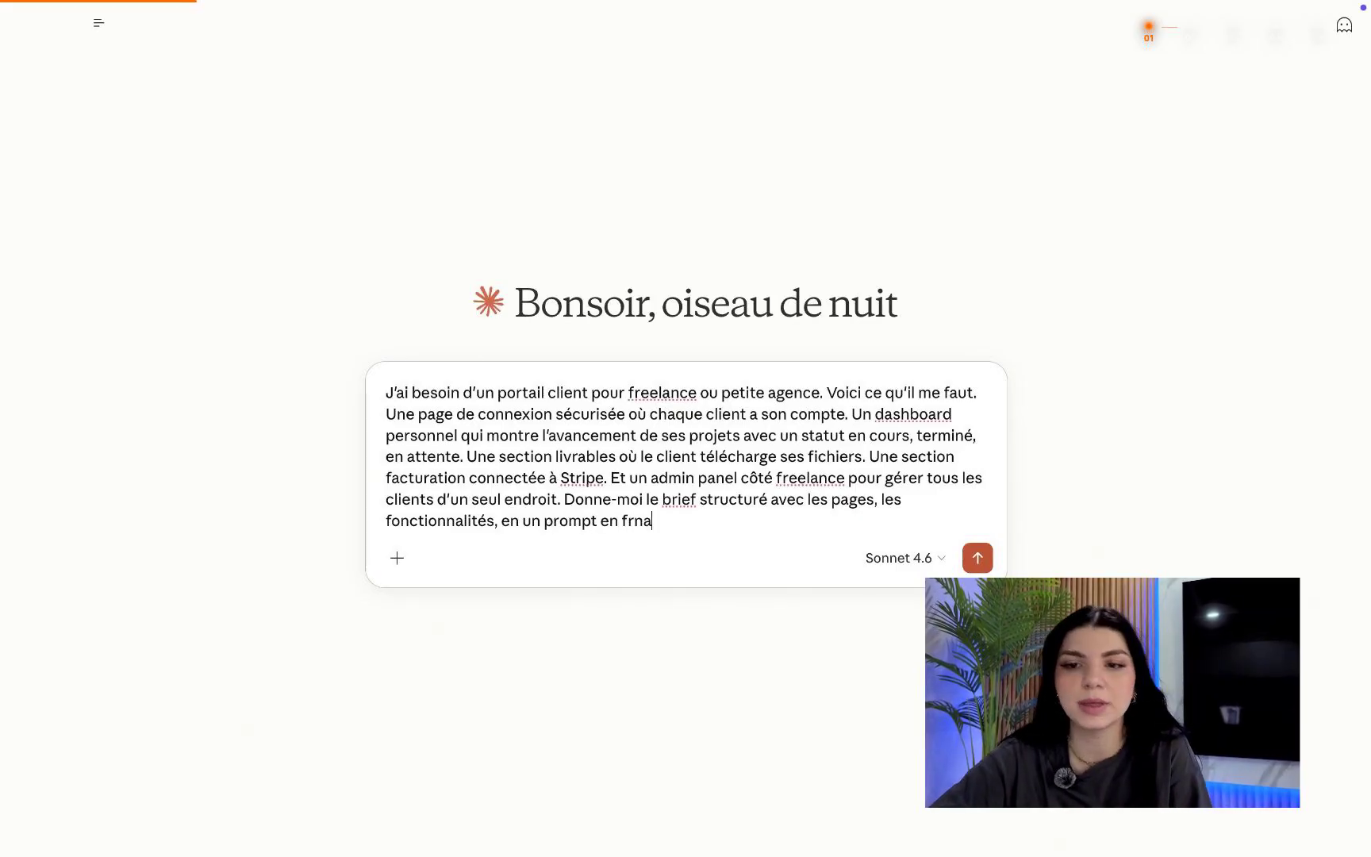
pyautogui.press('BackSpace')
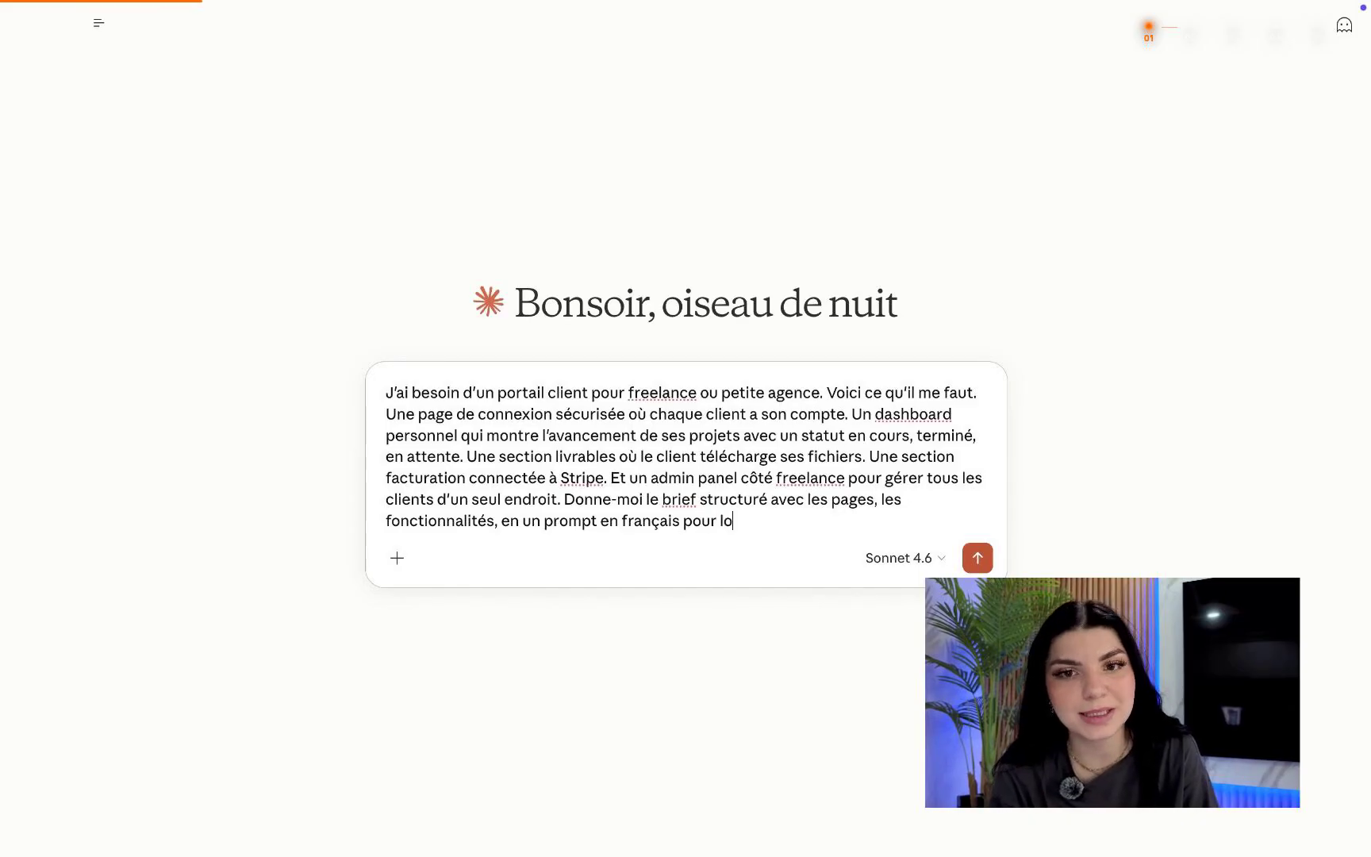
pyautogui.write('vable')
pyautogui.press('Return')
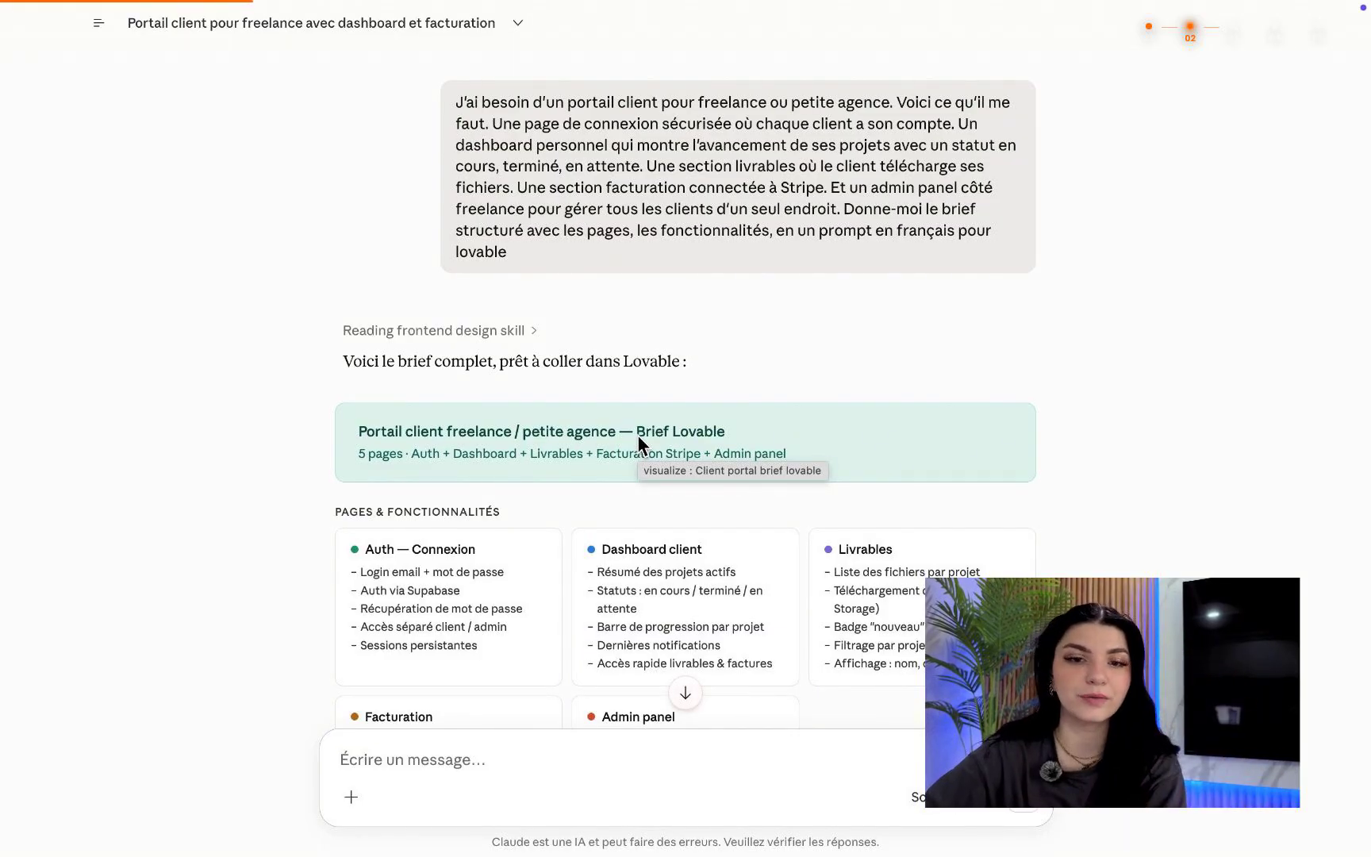
# Scroll to the end of Claude's brief and copy the ready-to-paste Lovable prompt.
pyautogui.scroll(-3, 595, 476)
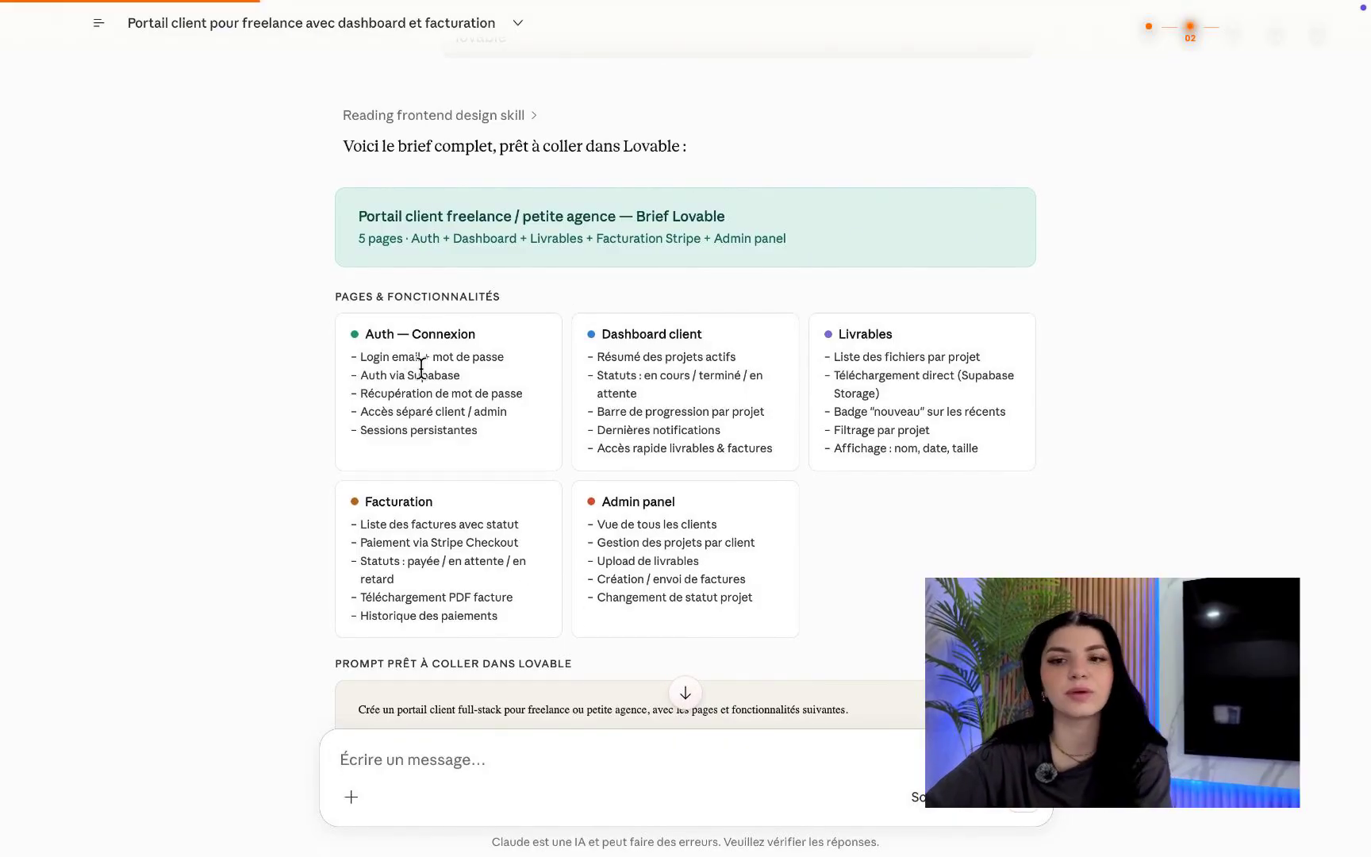
pyautogui.scroll(2, 552, 294)
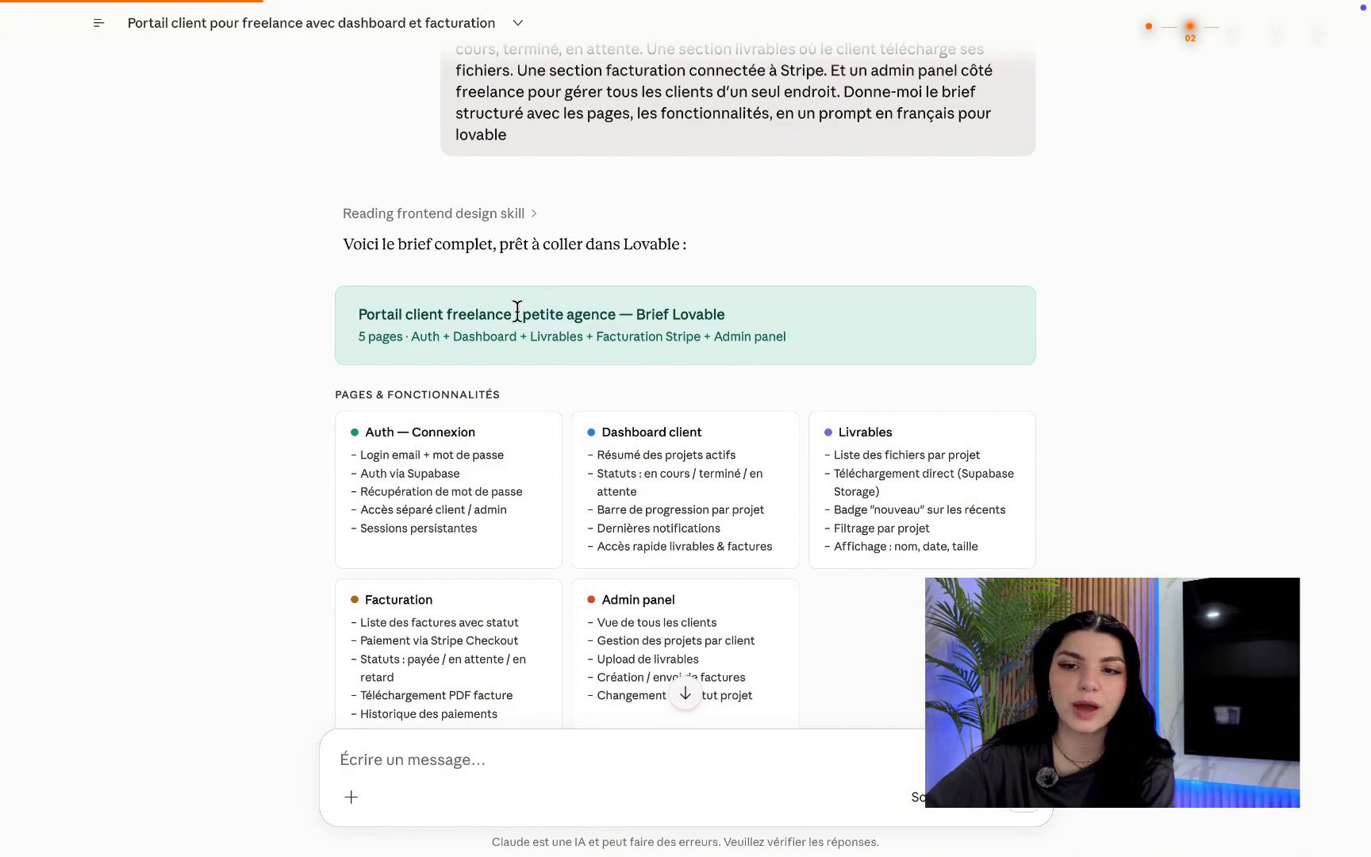
pyautogui.scroll(-2, 685, 383)
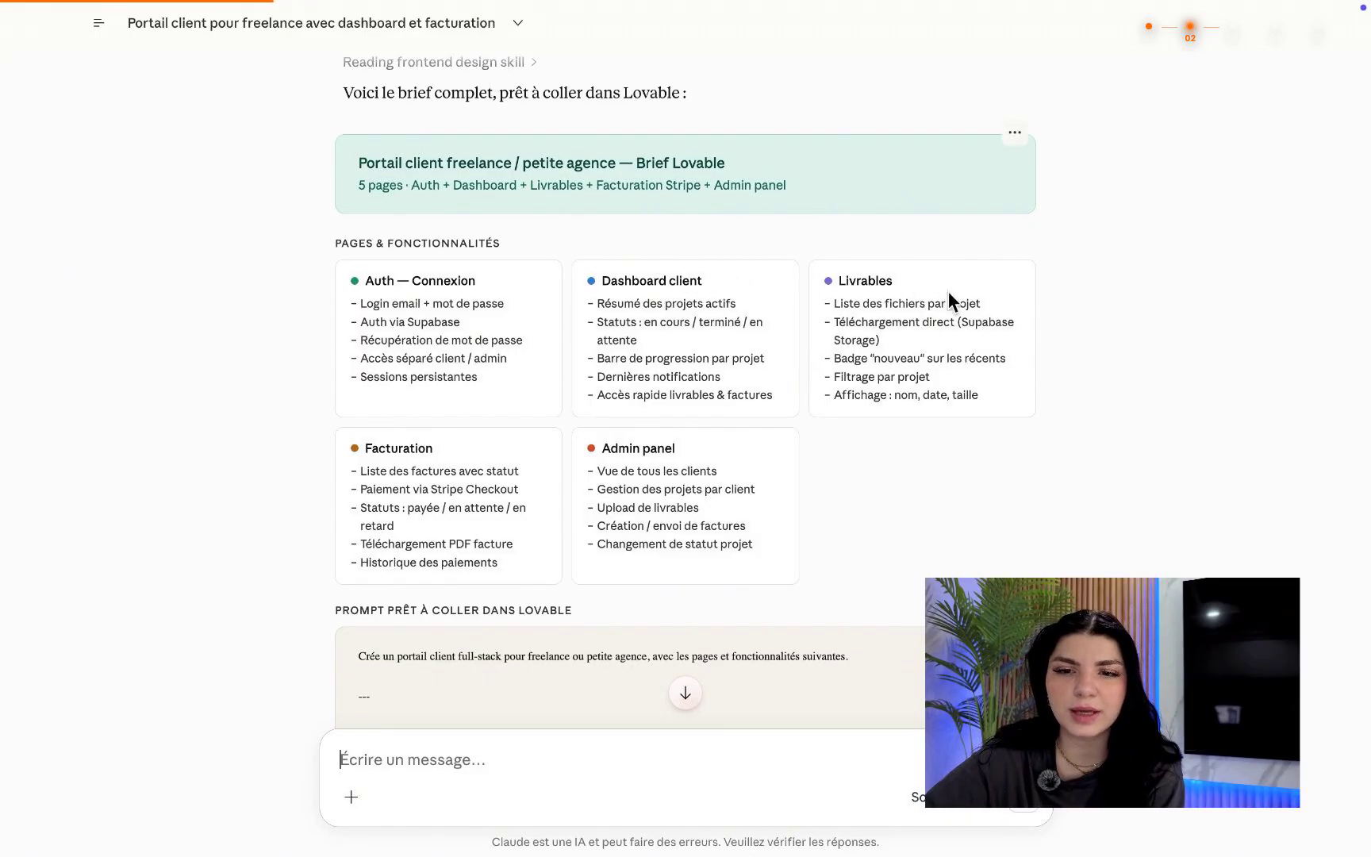
pyautogui.scroll(-3, 632, 538)
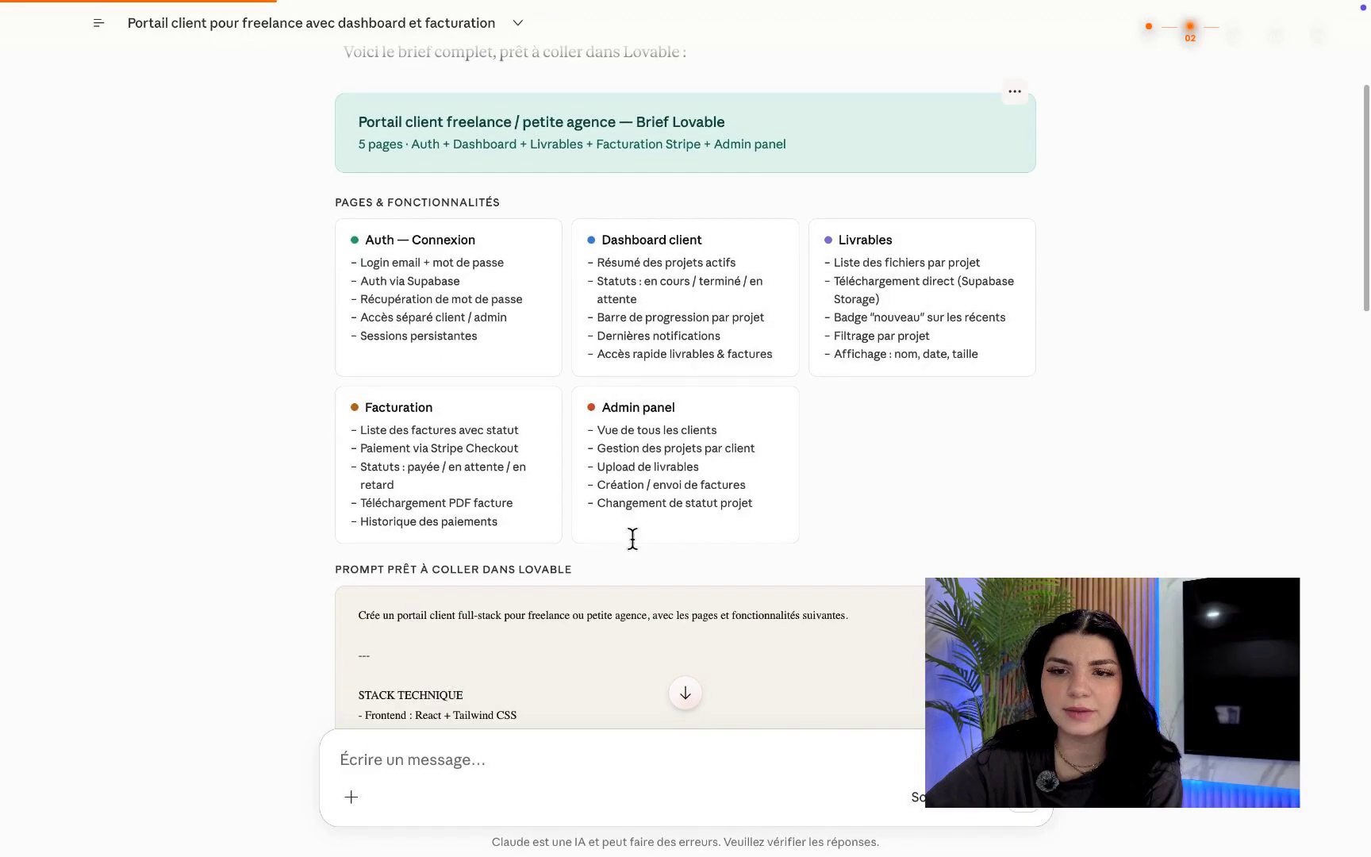
pyautogui.scroll(-1, 632, 539)
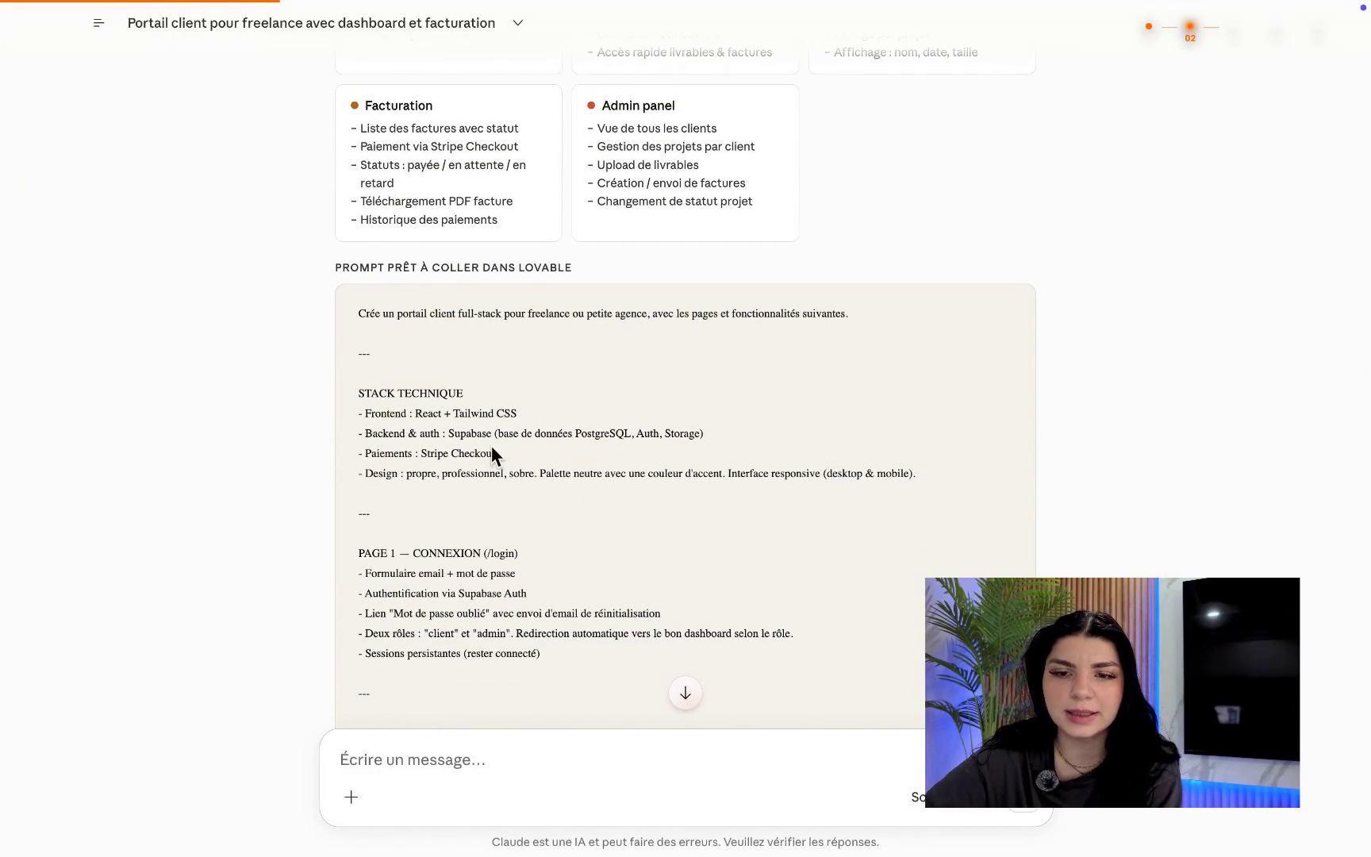
pyautogui.scroll(-18, 543, 553)
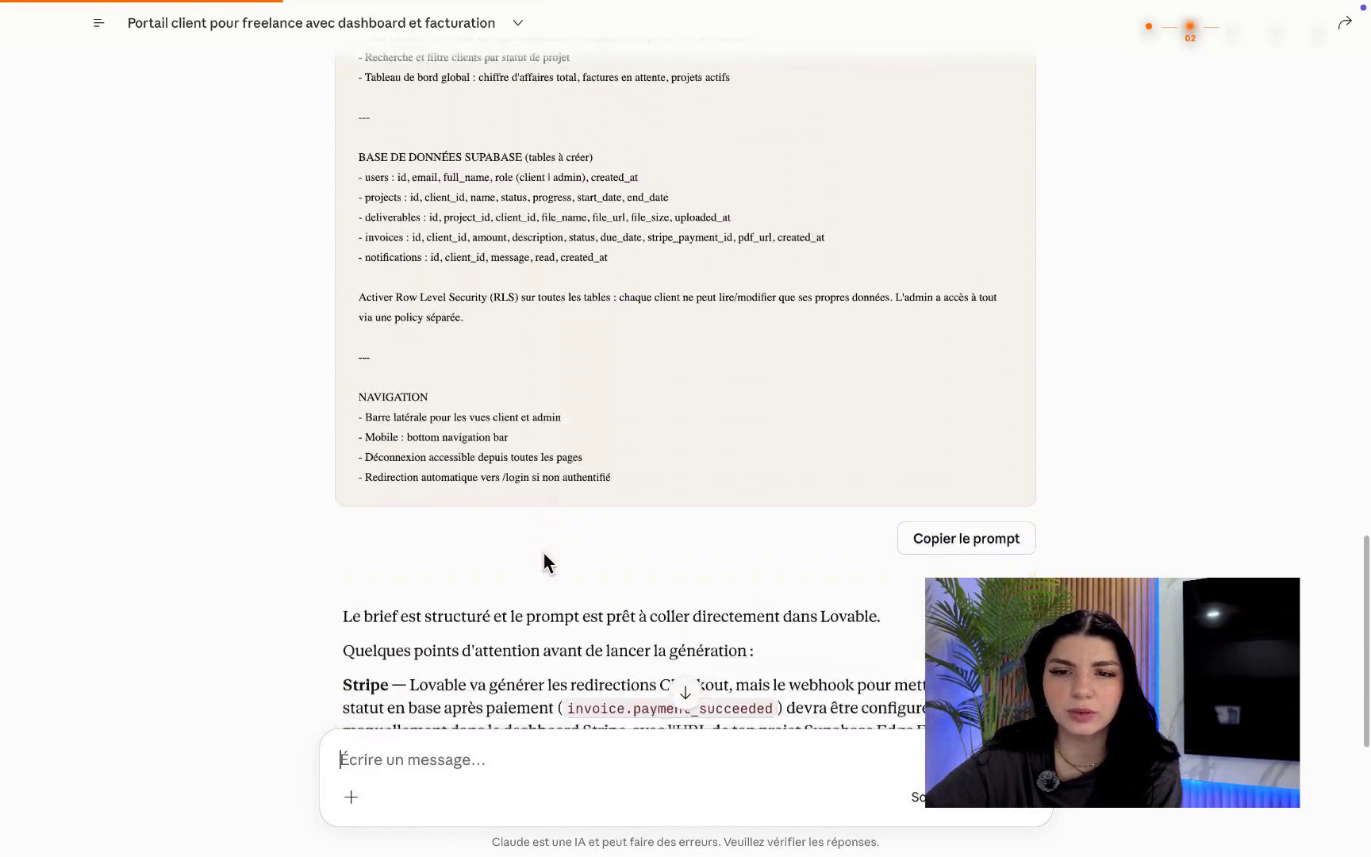
pyautogui.scroll(-3, 542, 553)
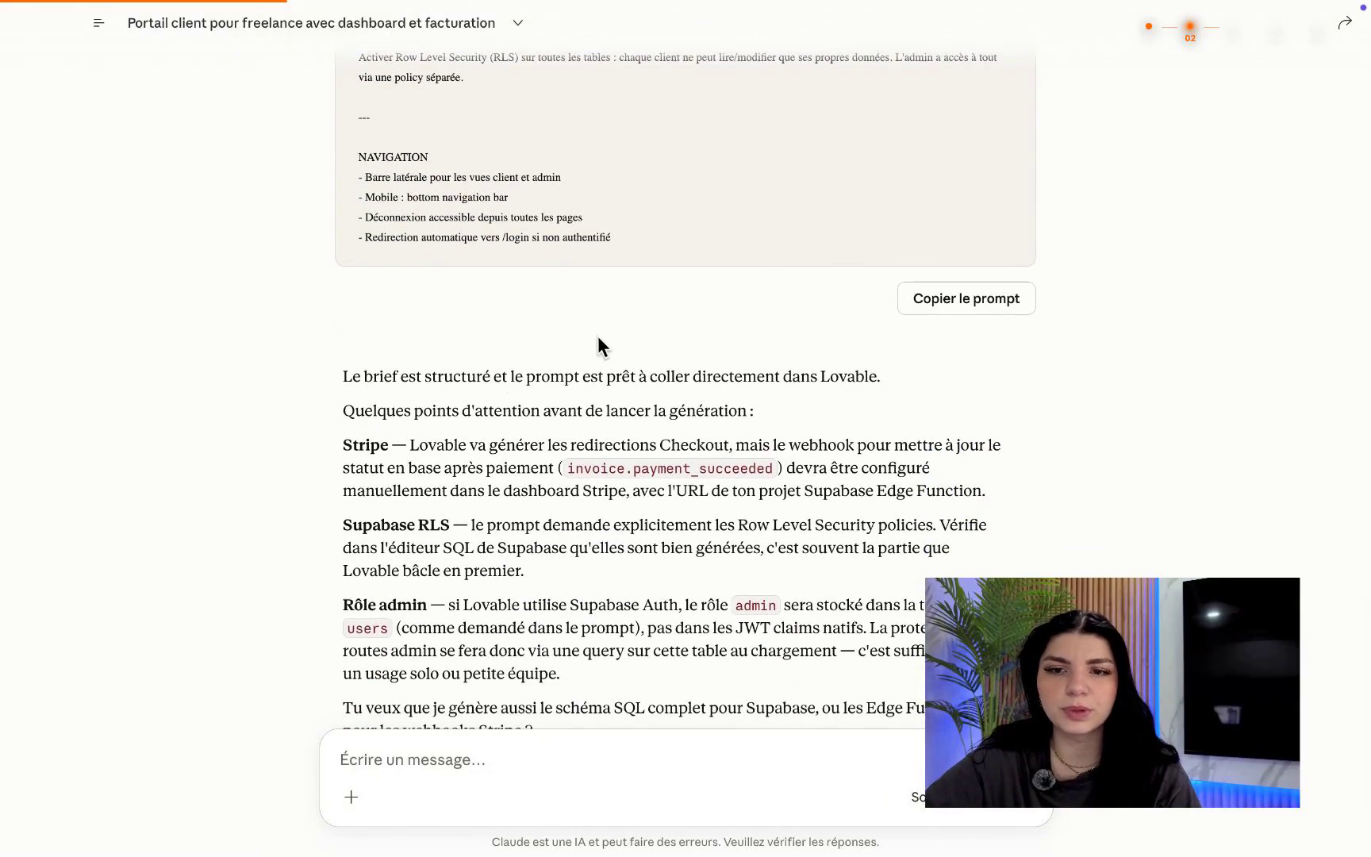
pyautogui.scroll(-2, 607, 365)
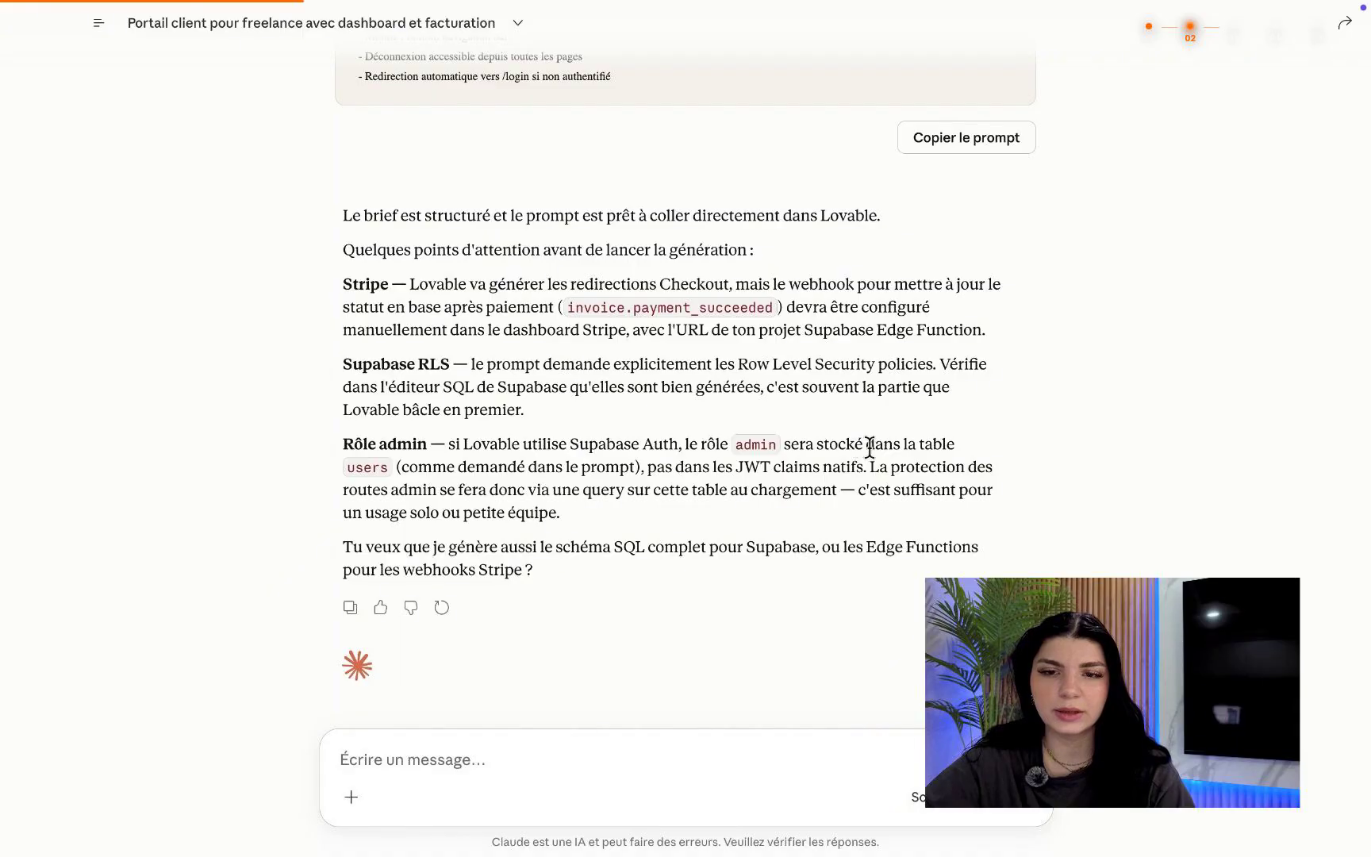
pyautogui.scroll(-1, 542, 563)
pyautogui.scroll(1, 543, 563)
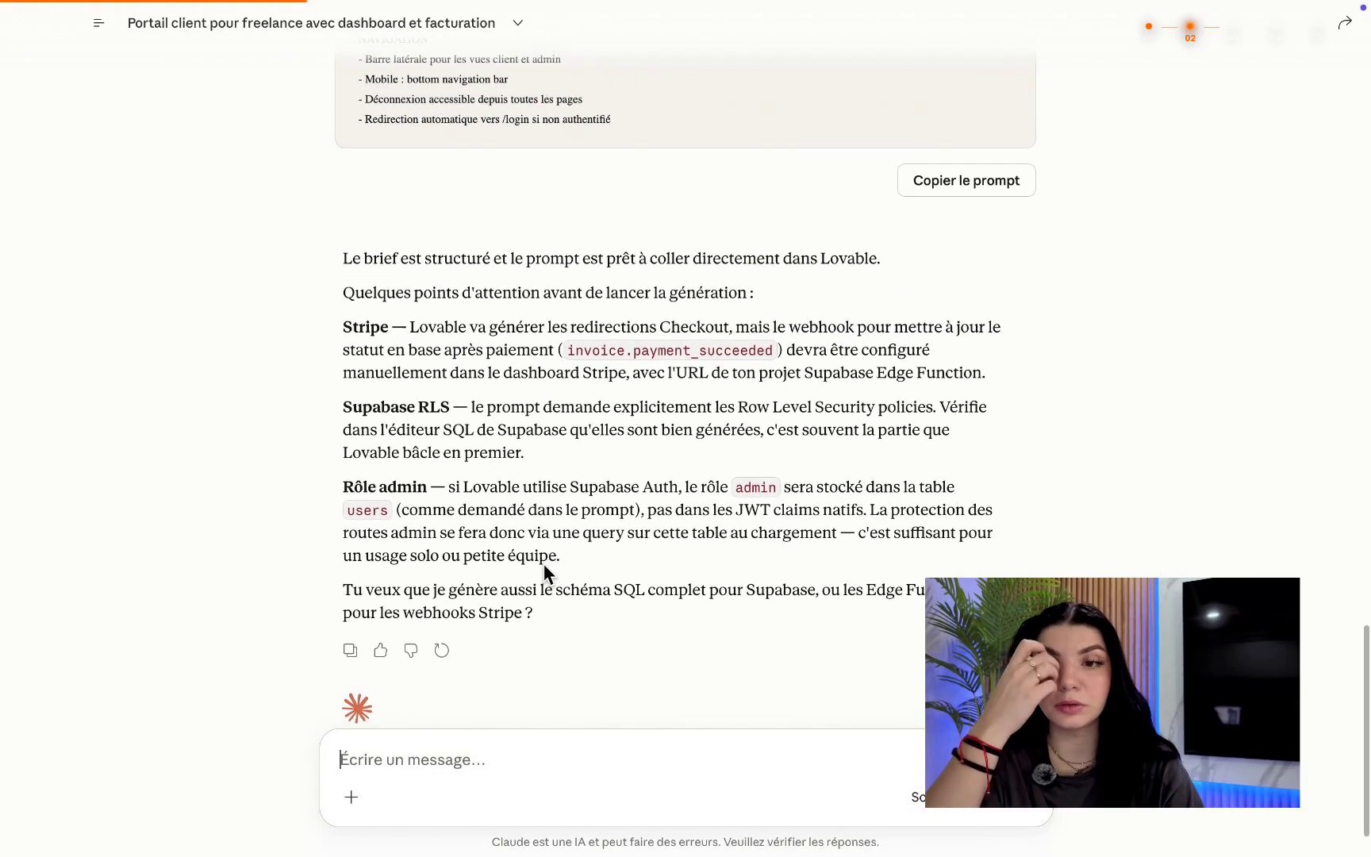
pyautogui.scroll(5, 542, 563)
pyautogui.click(1000, 547)
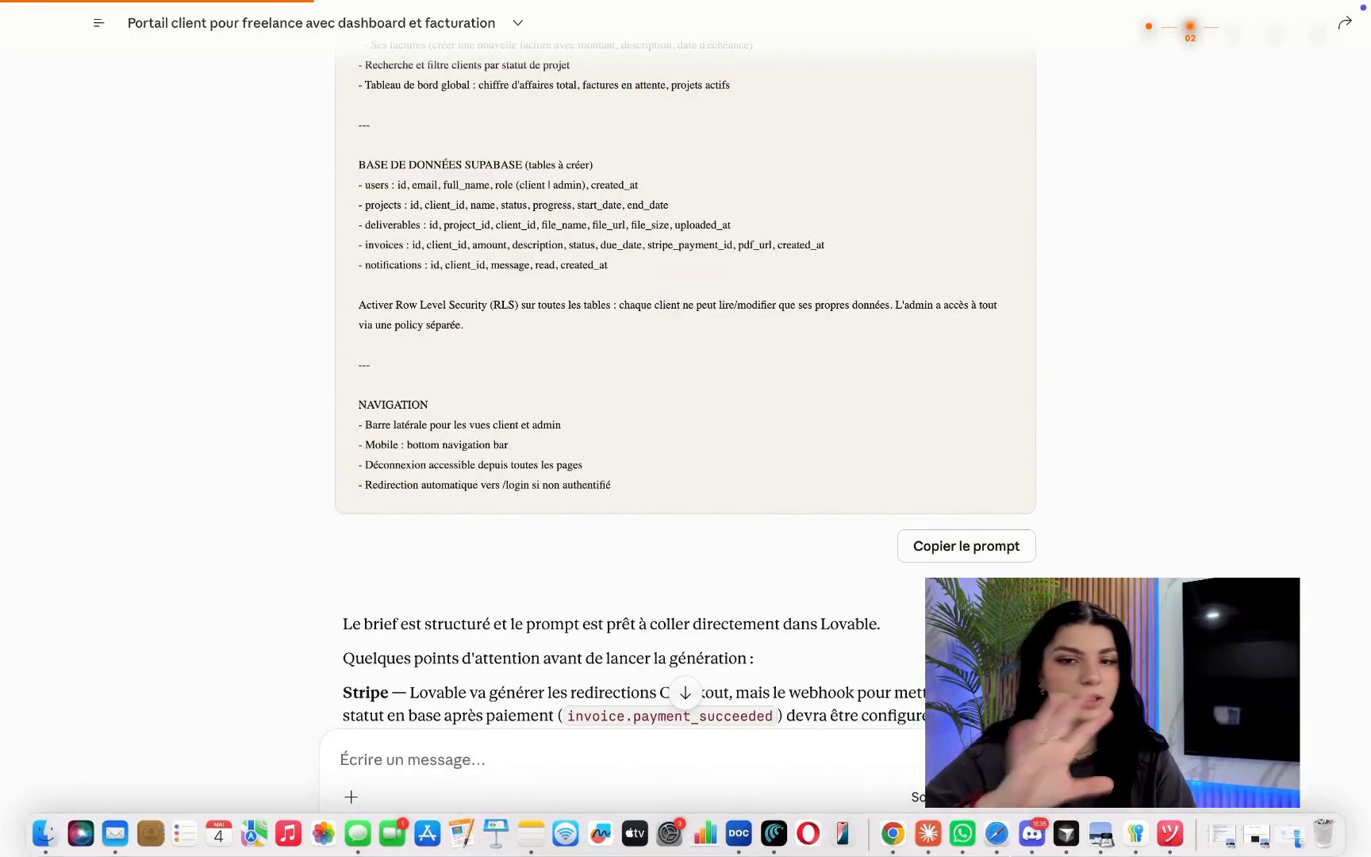
# Return to Lovable, close the Supercut tab, and look through the + menu's add options.
pyautogui.click(996, 834)
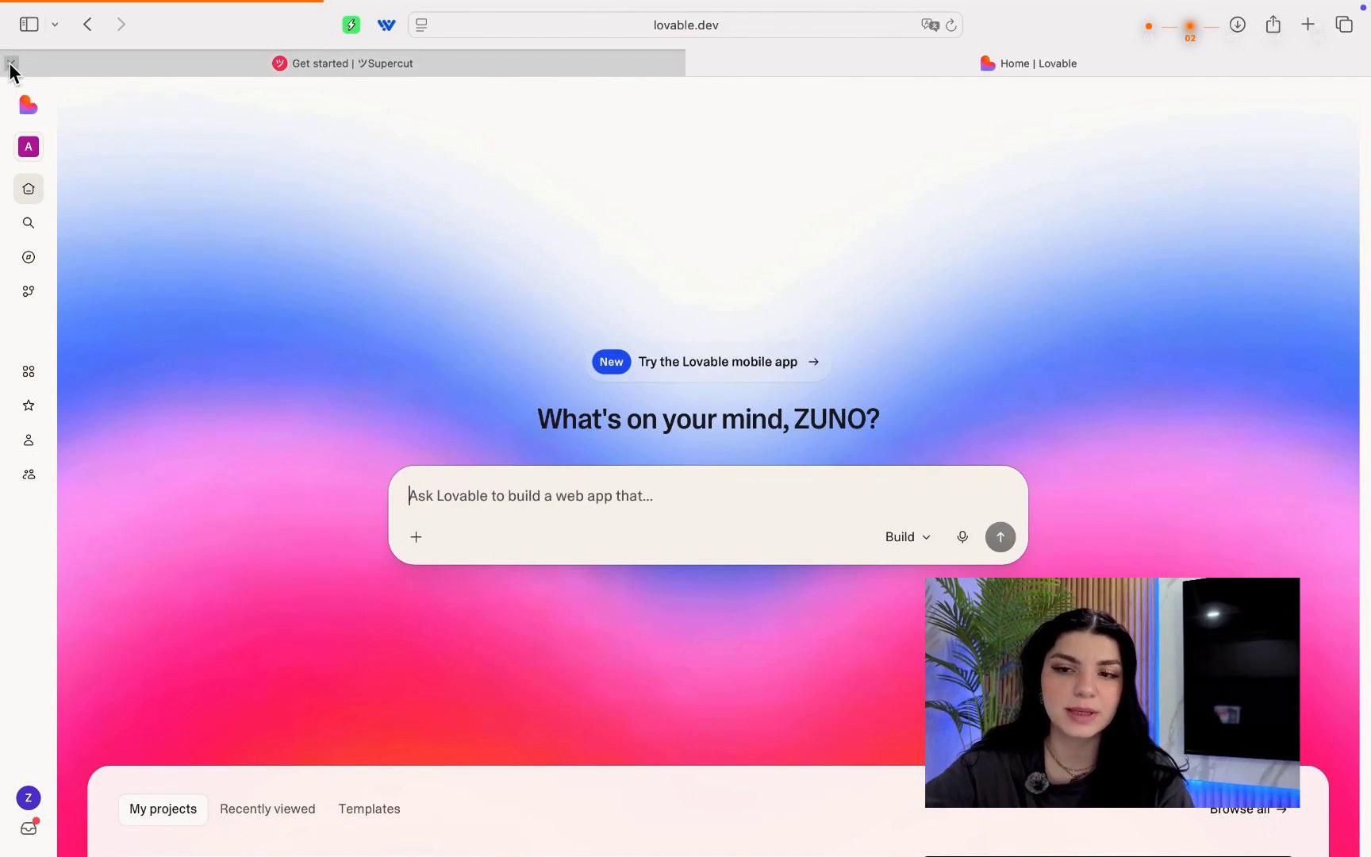
pyautogui.click(11, 62)
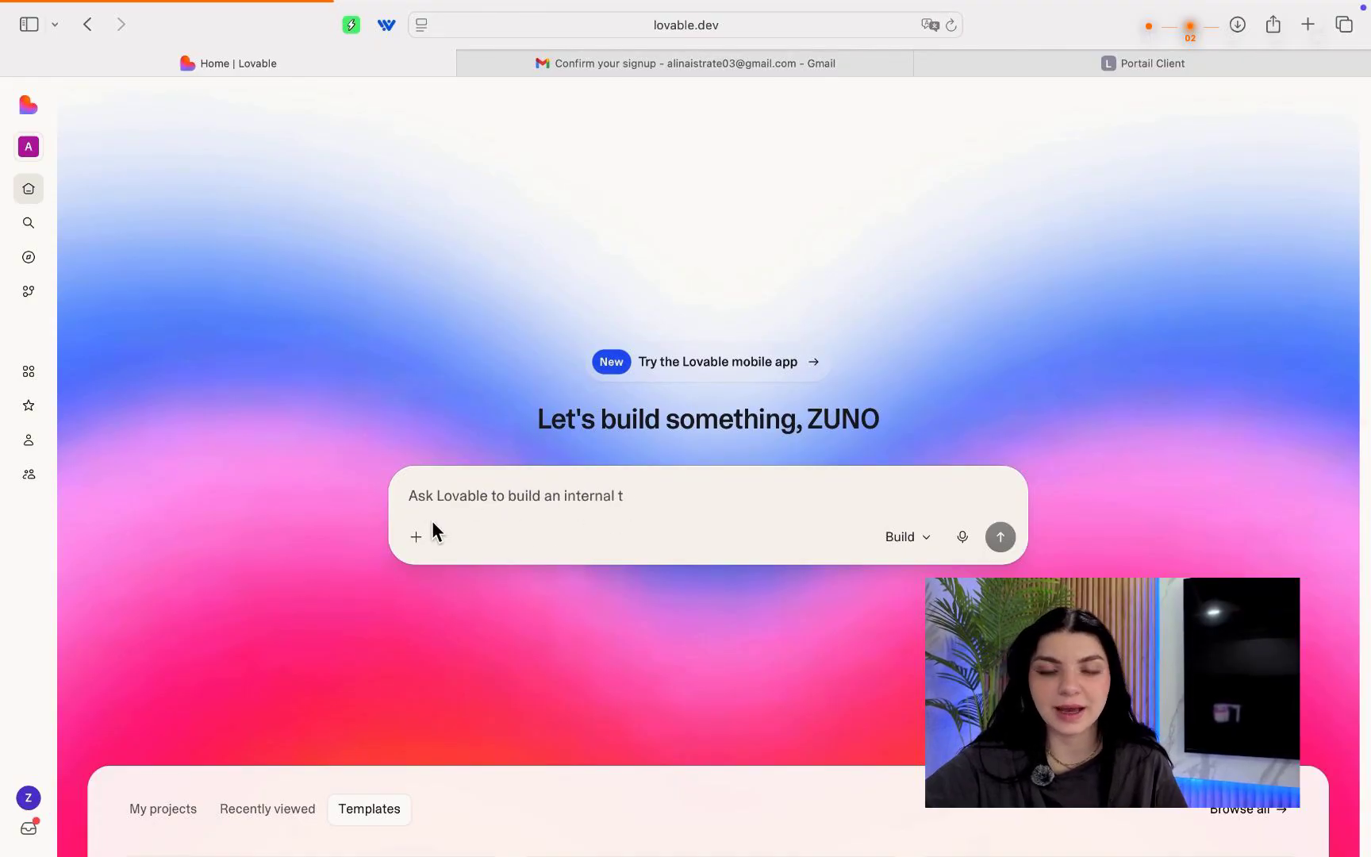
pyautogui.click(415, 538)
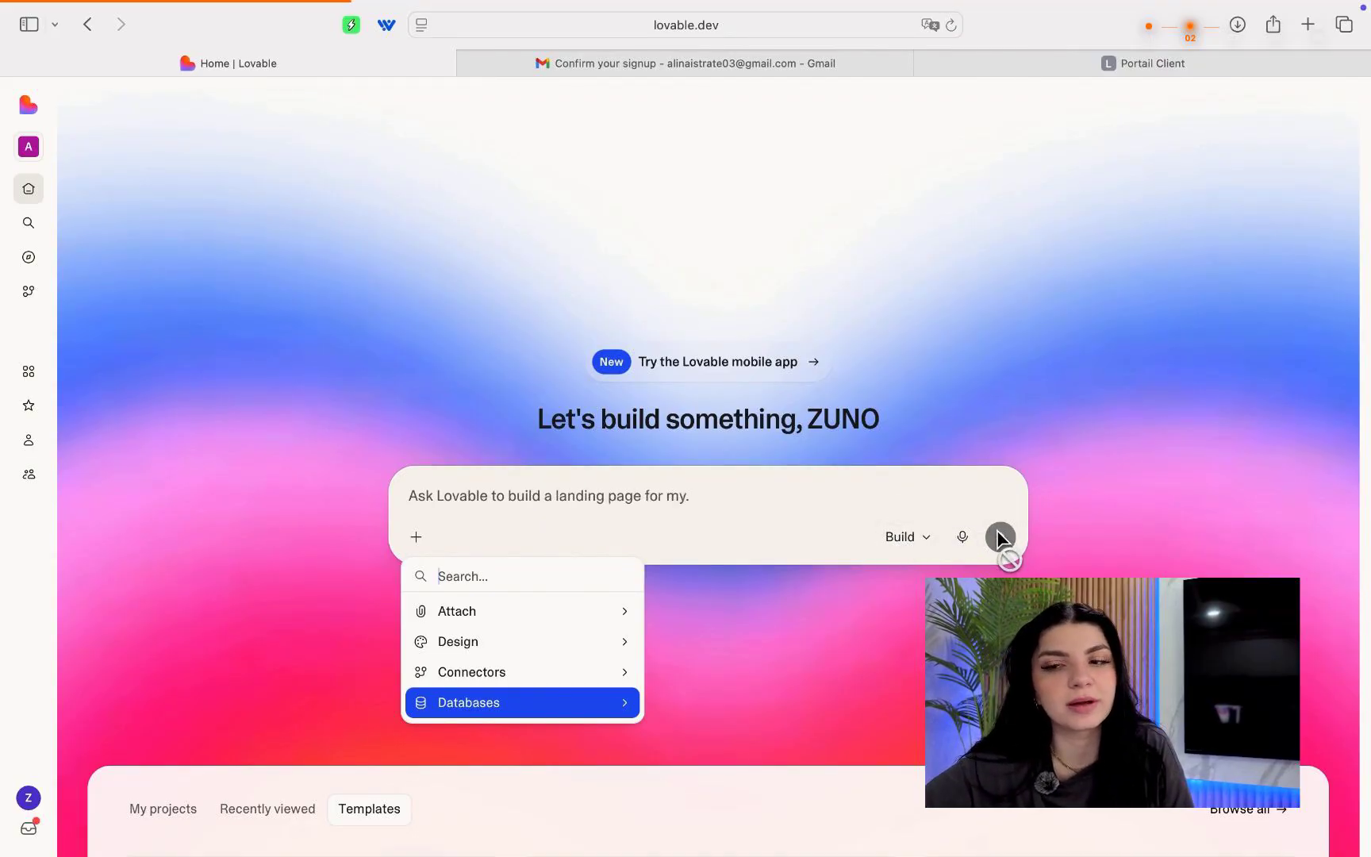
pyautogui.scroll(-4, 746, 502)
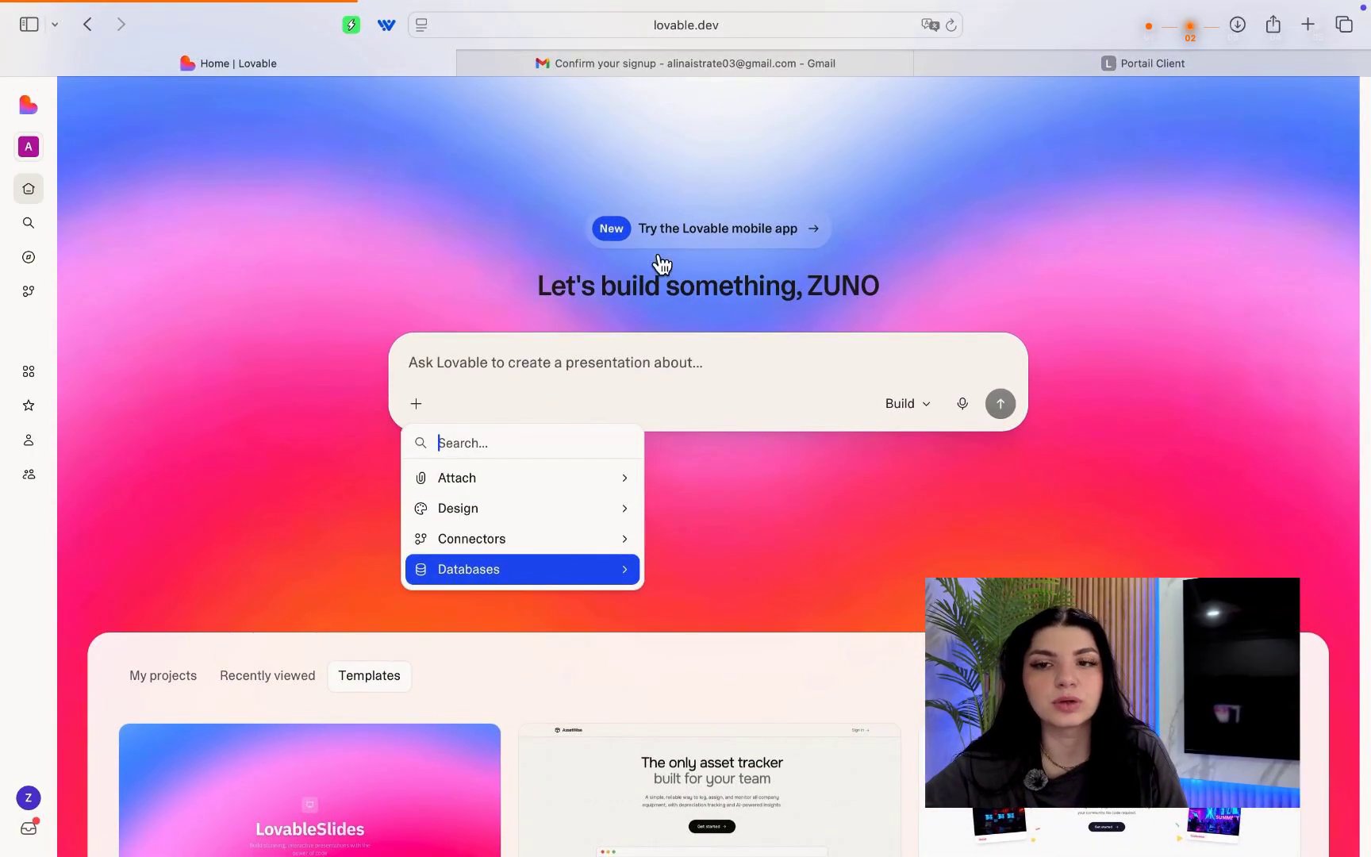
pyautogui.scroll(-3, 653, 272)
pyautogui.scroll(-1, 654, 272)
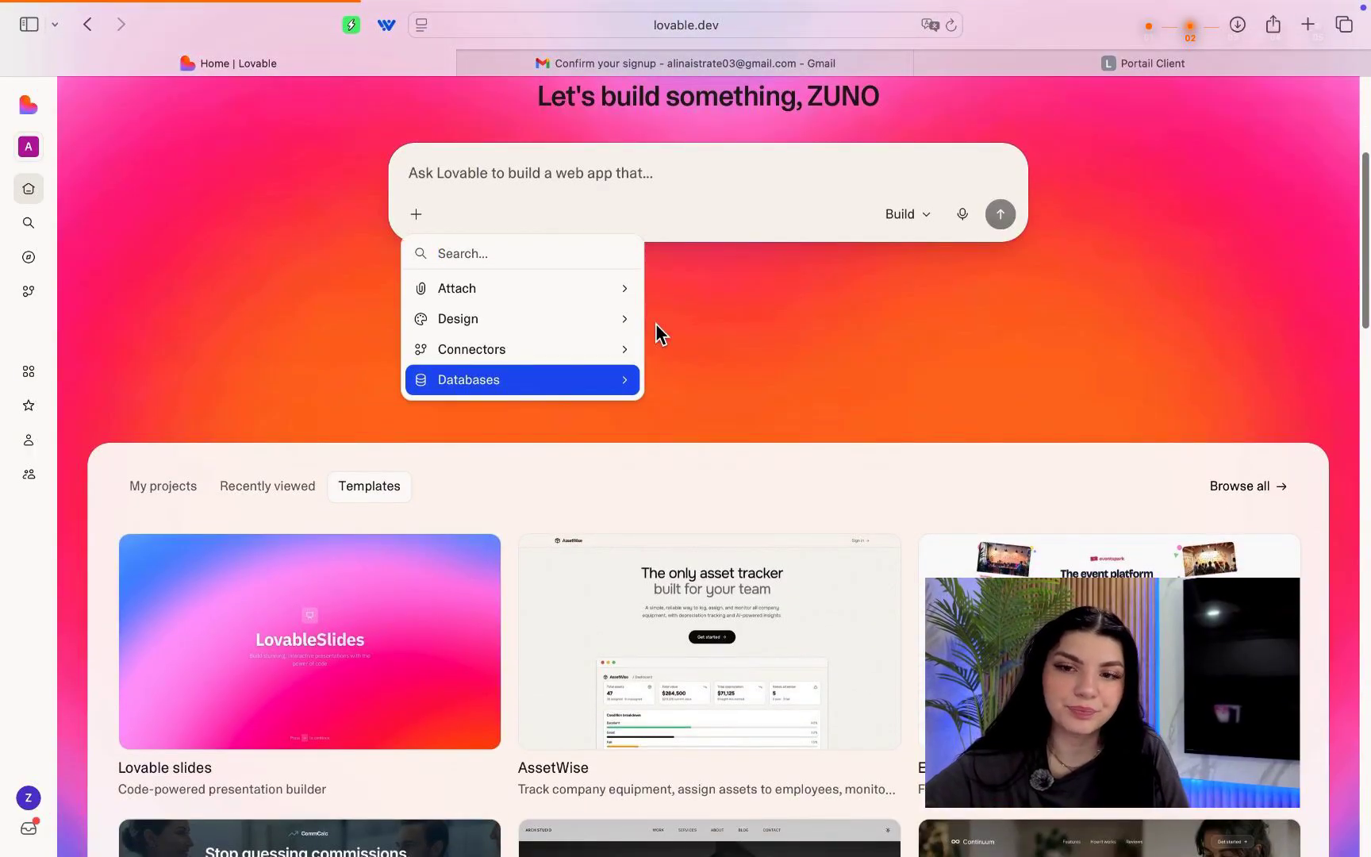
pyautogui.click(703, 355)
# Switch the home list to My projects, expand the workspace sidebar, and view Plans & credits.
pyautogui.scroll(1, 702, 355)
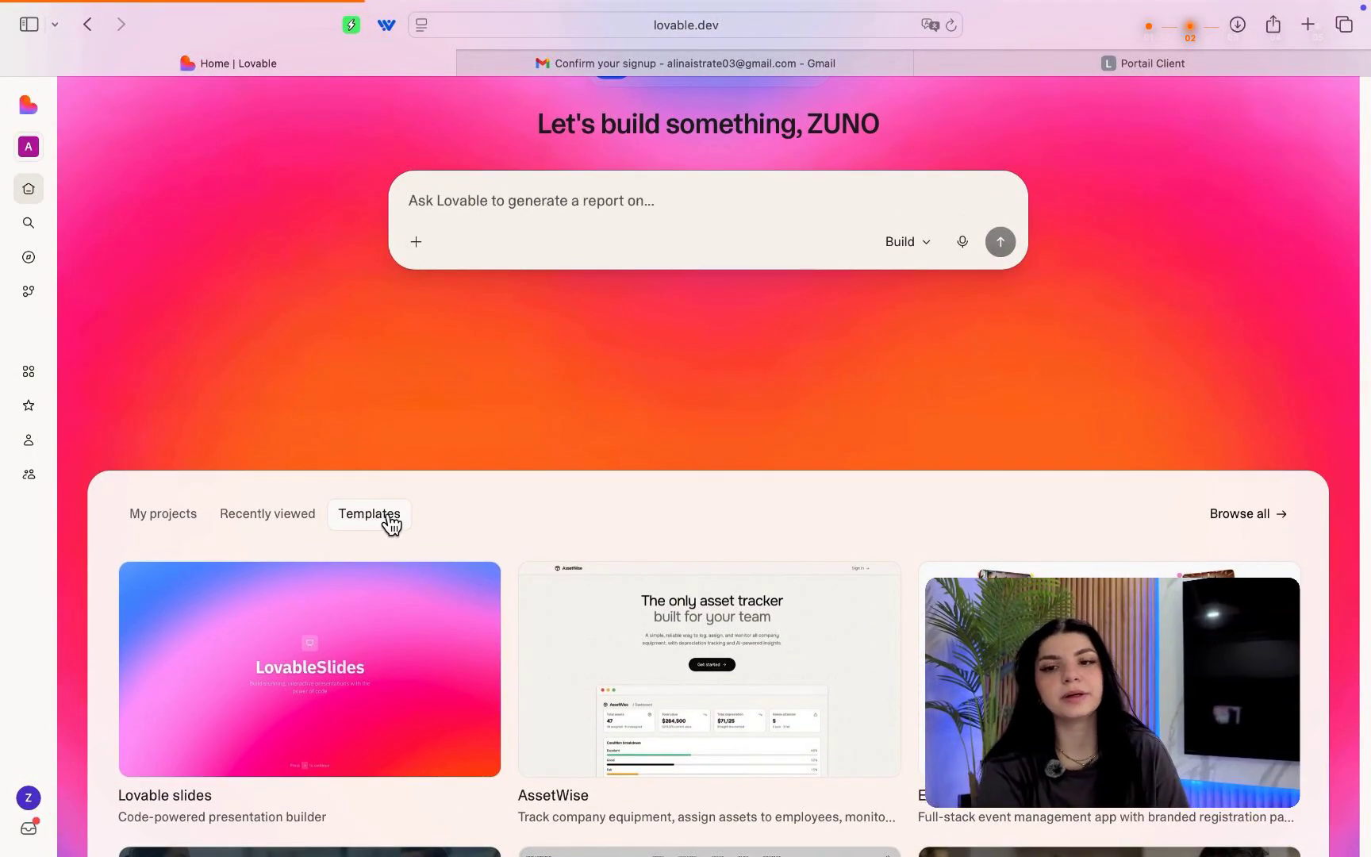
pyautogui.scroll(-5, 603, 679)
pyautogui.scroll(-7, 605, 679)
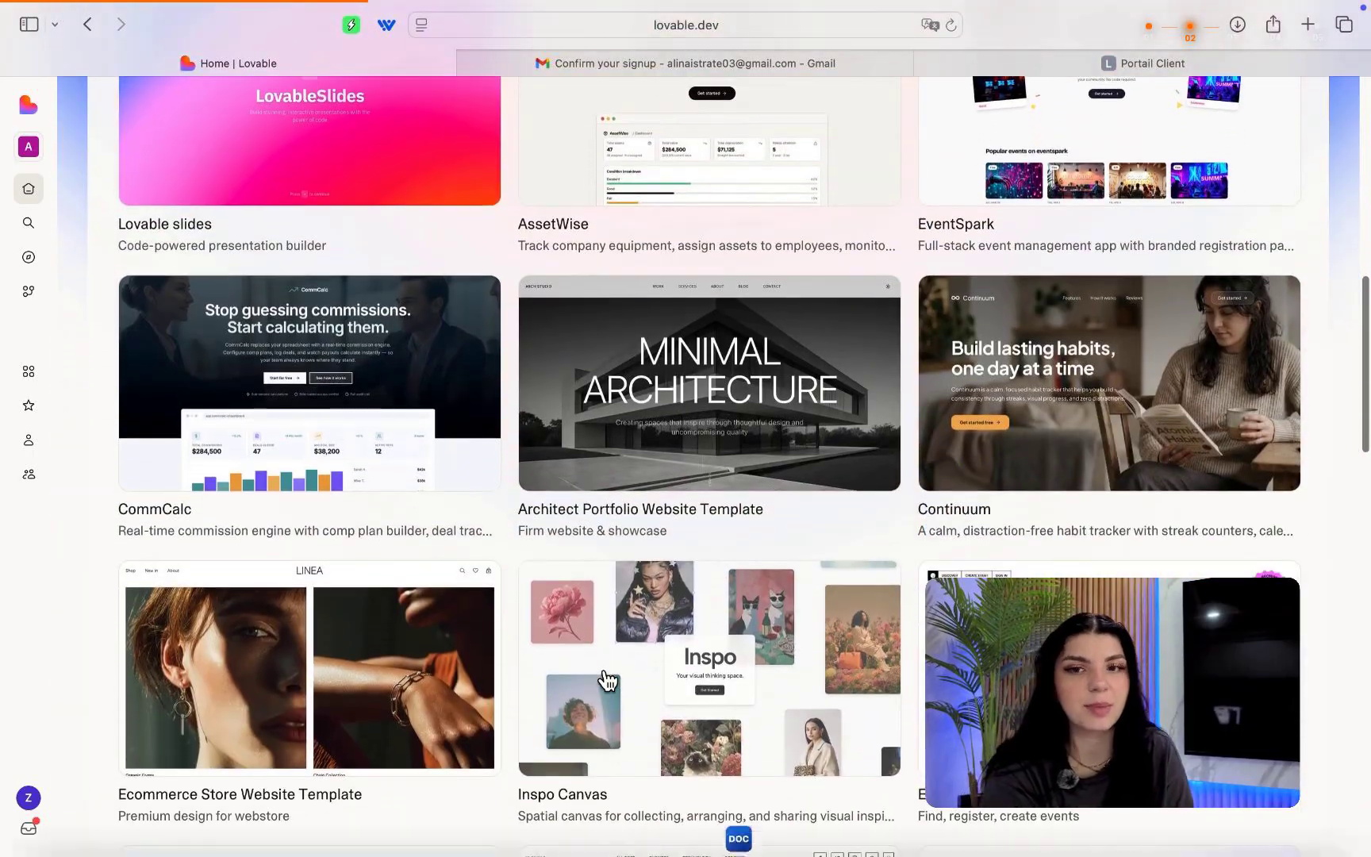
pyautogui.scroll(-7, 698, 361)
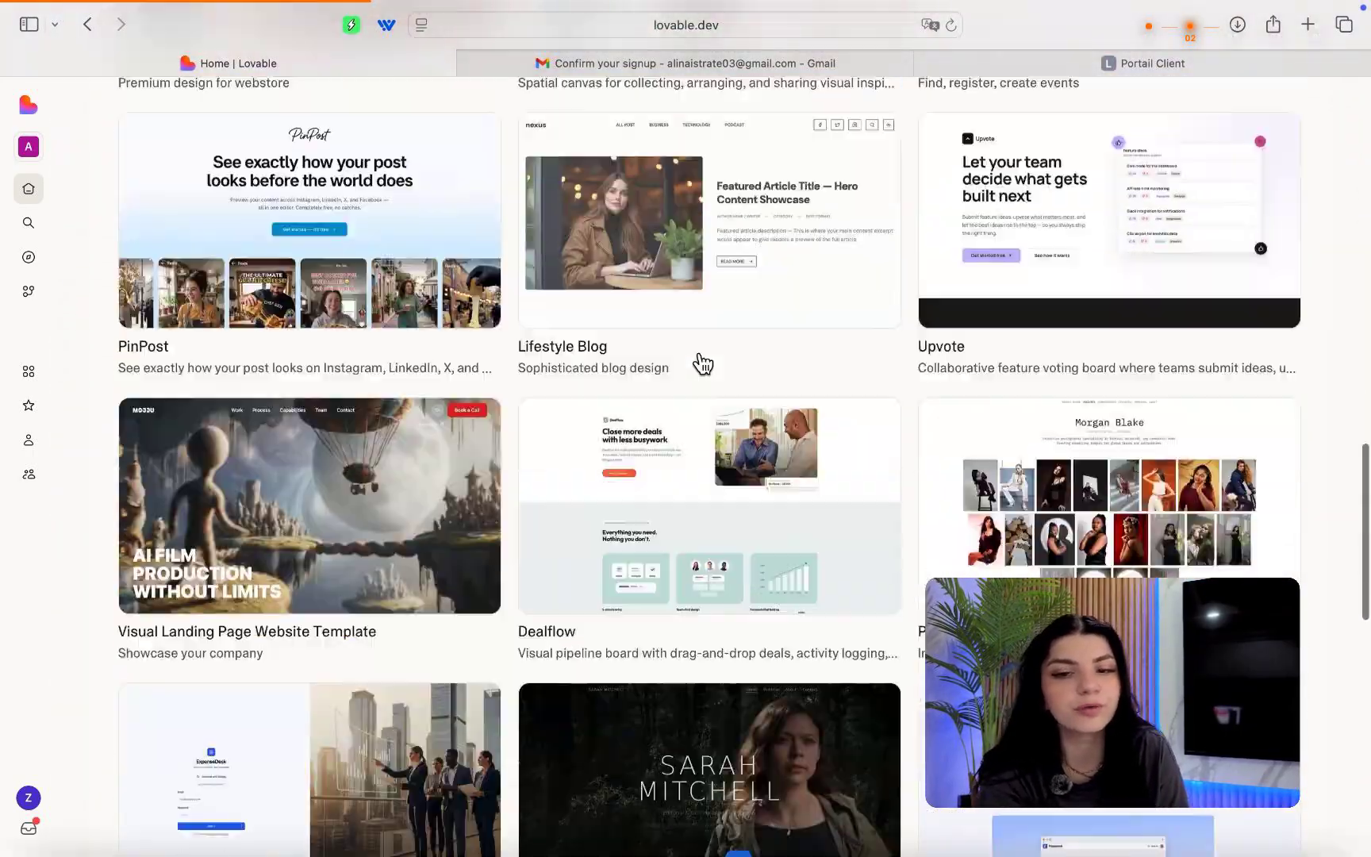
pyautogui.scroll(20, 698, 361)
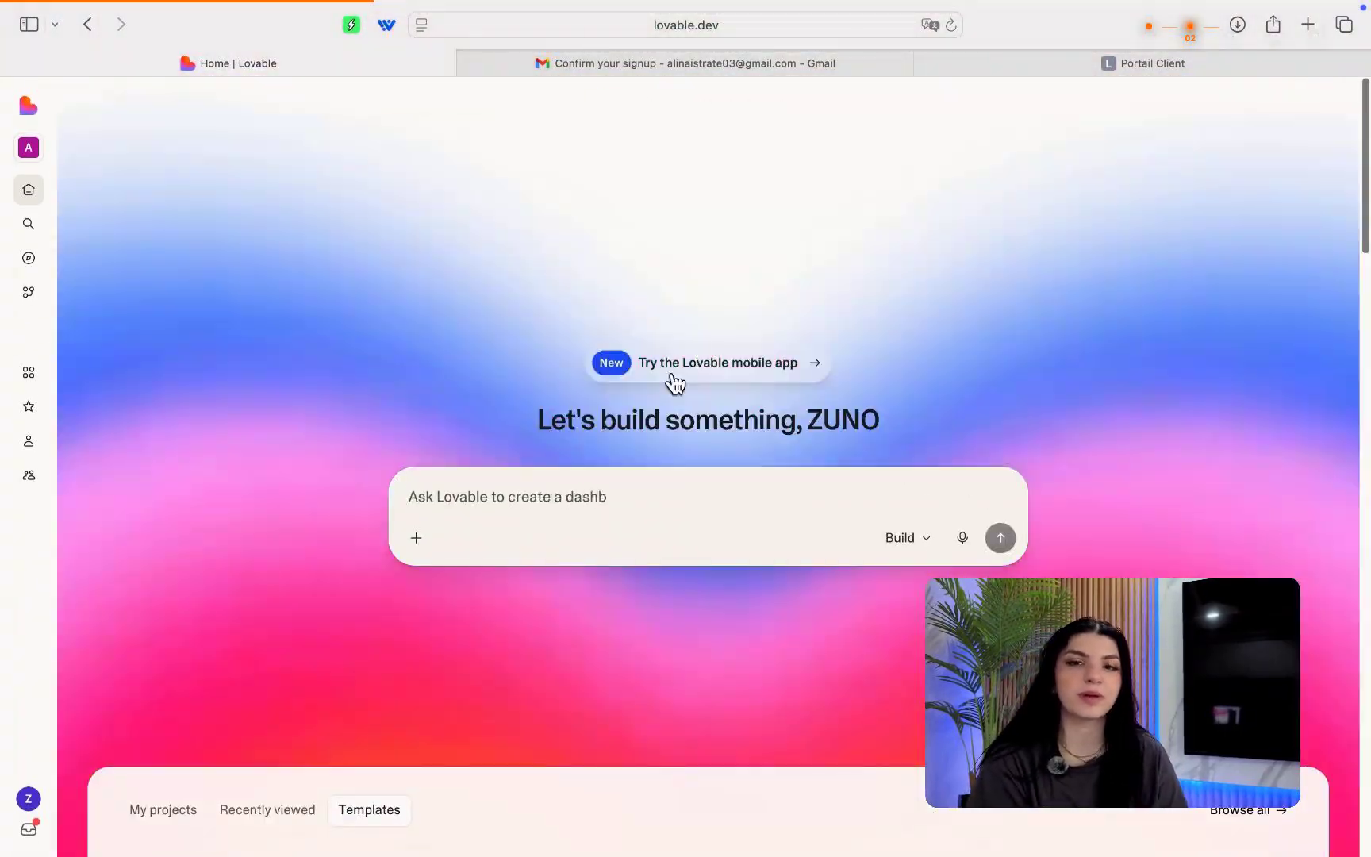
pyautogui.click(163, 808)
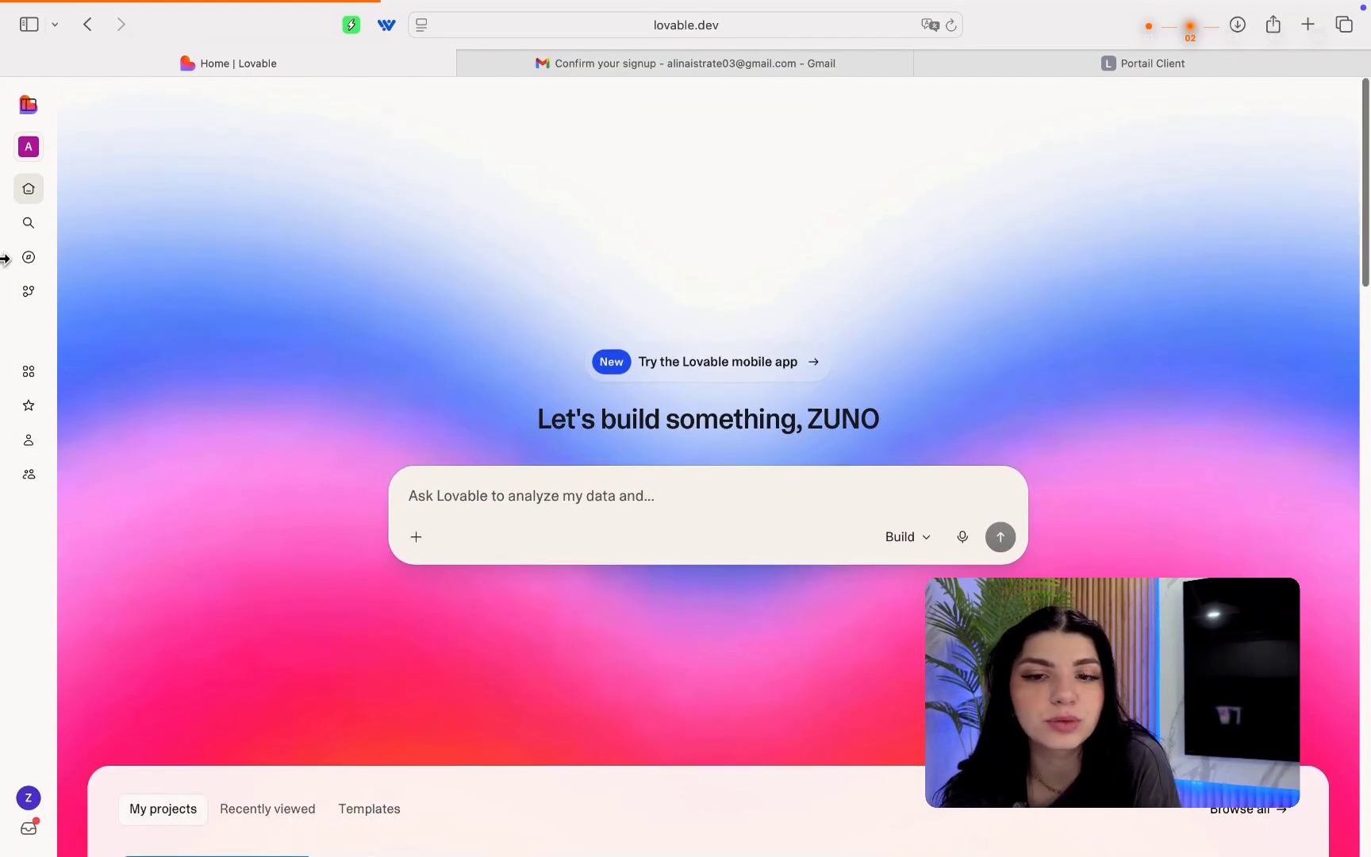
pyautogui.click(28, 104)
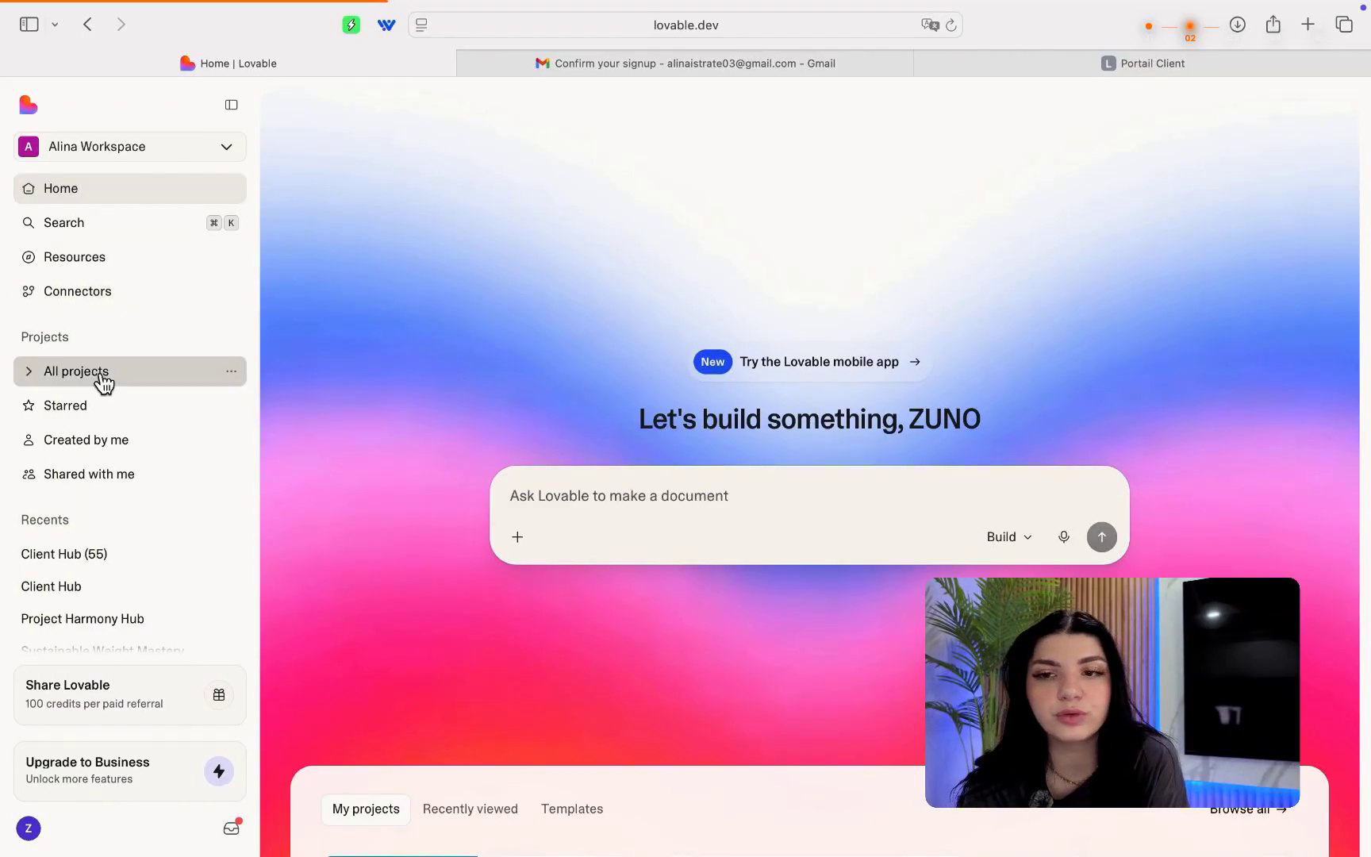
pyautogui.click(129, 776)
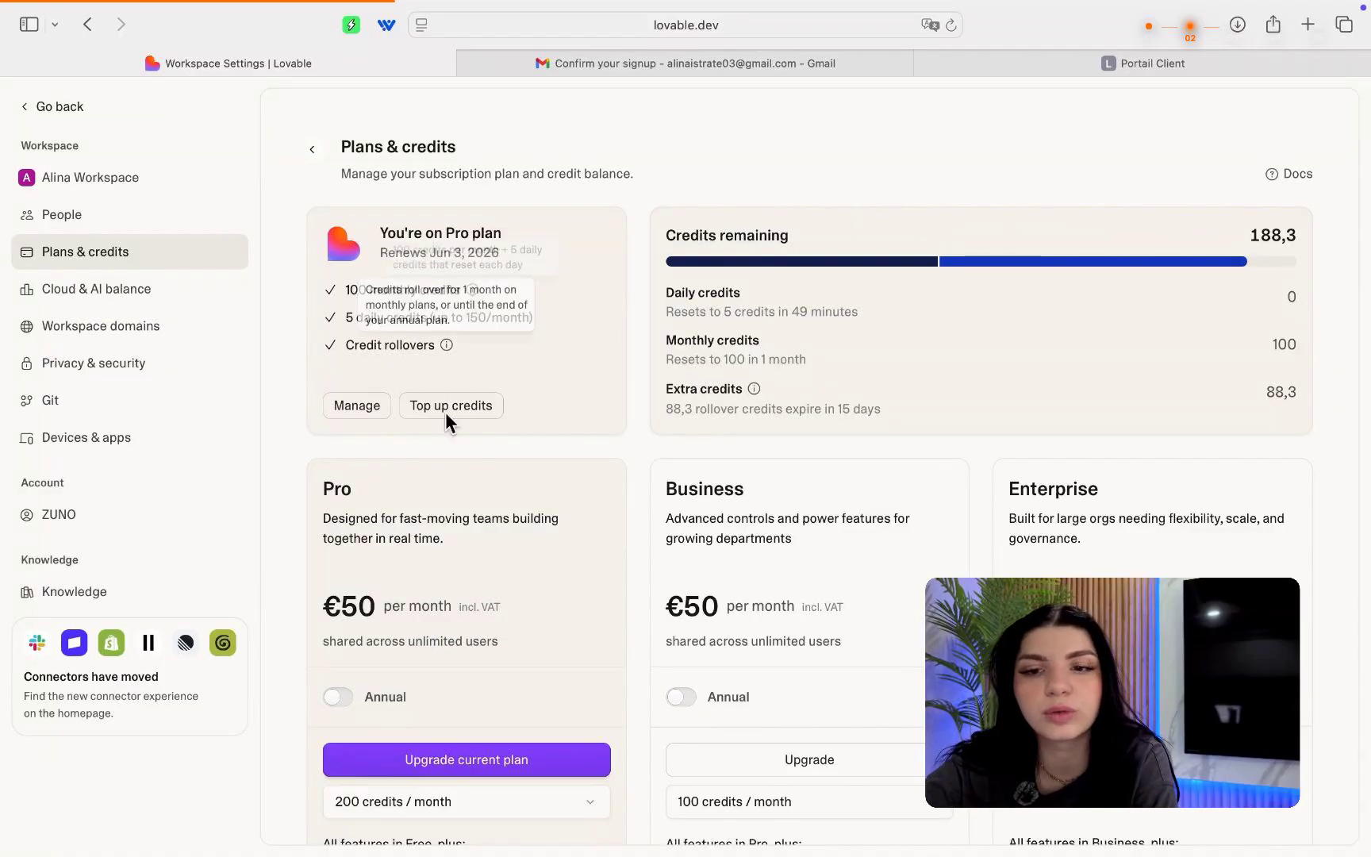
pyautogui.scroll(-5, 475, 606)
pyautogui.scroll(-1, 476, 607)
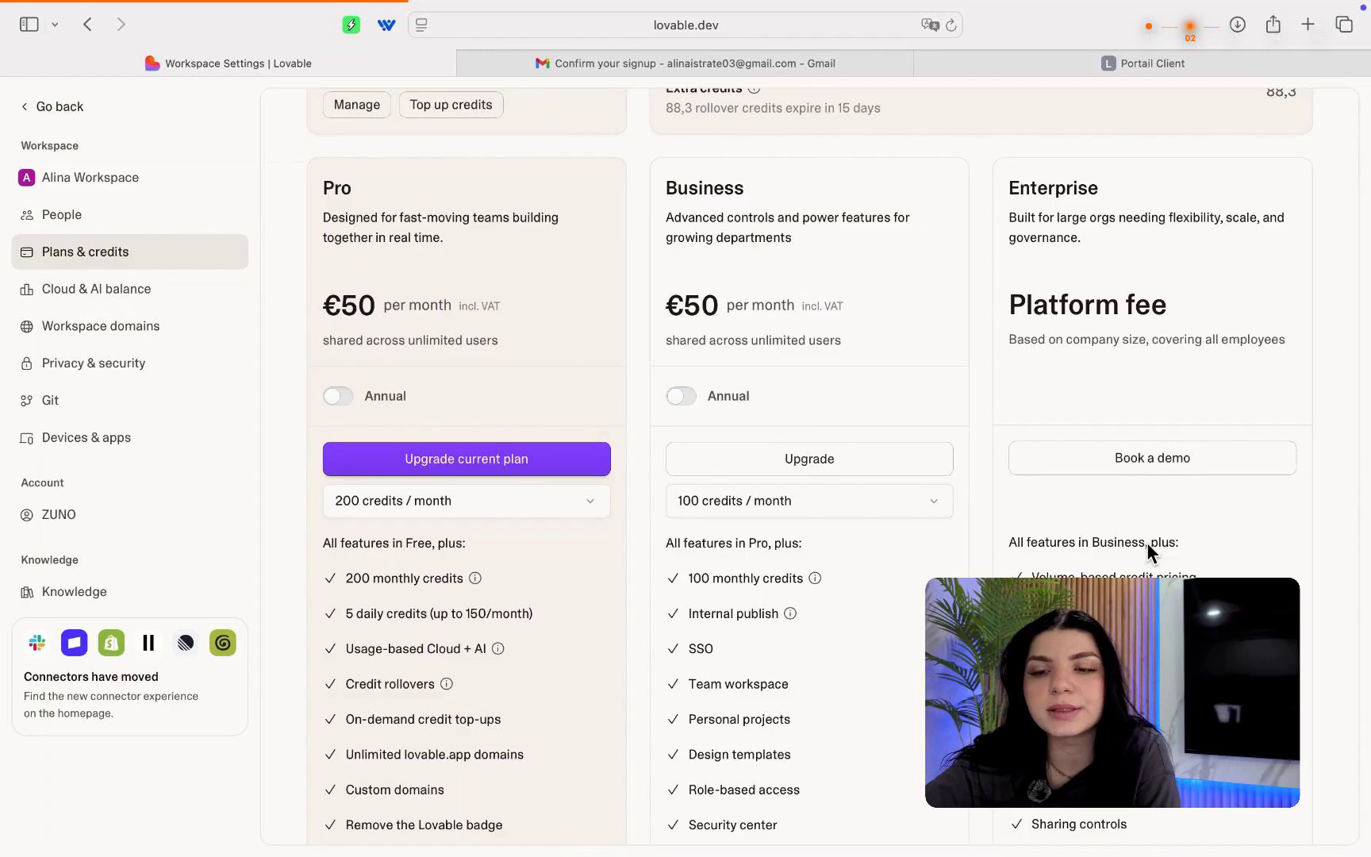
pyautogui.scroll(-10, 1148, 547)
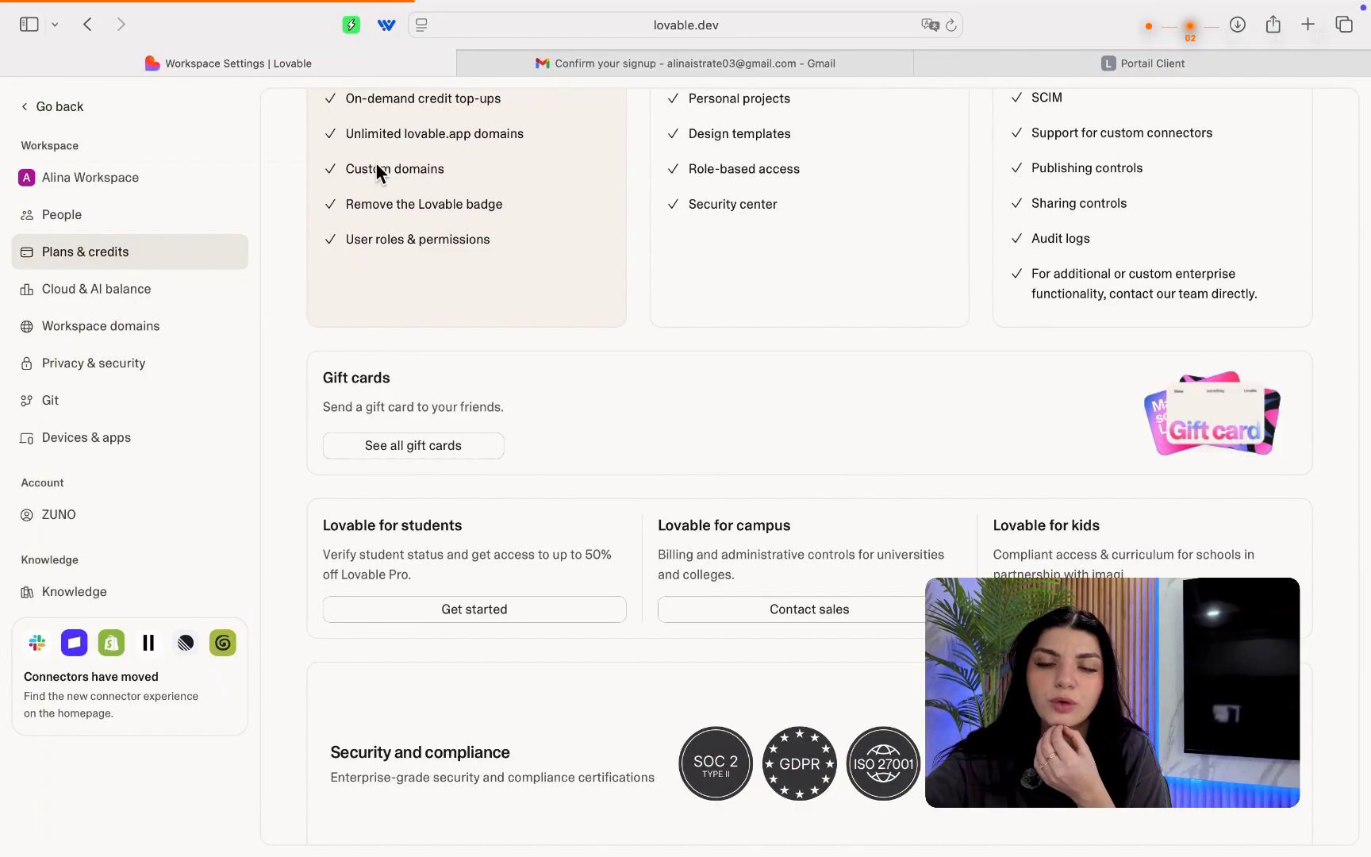
pyautogui.scroll(10, 380, 183)
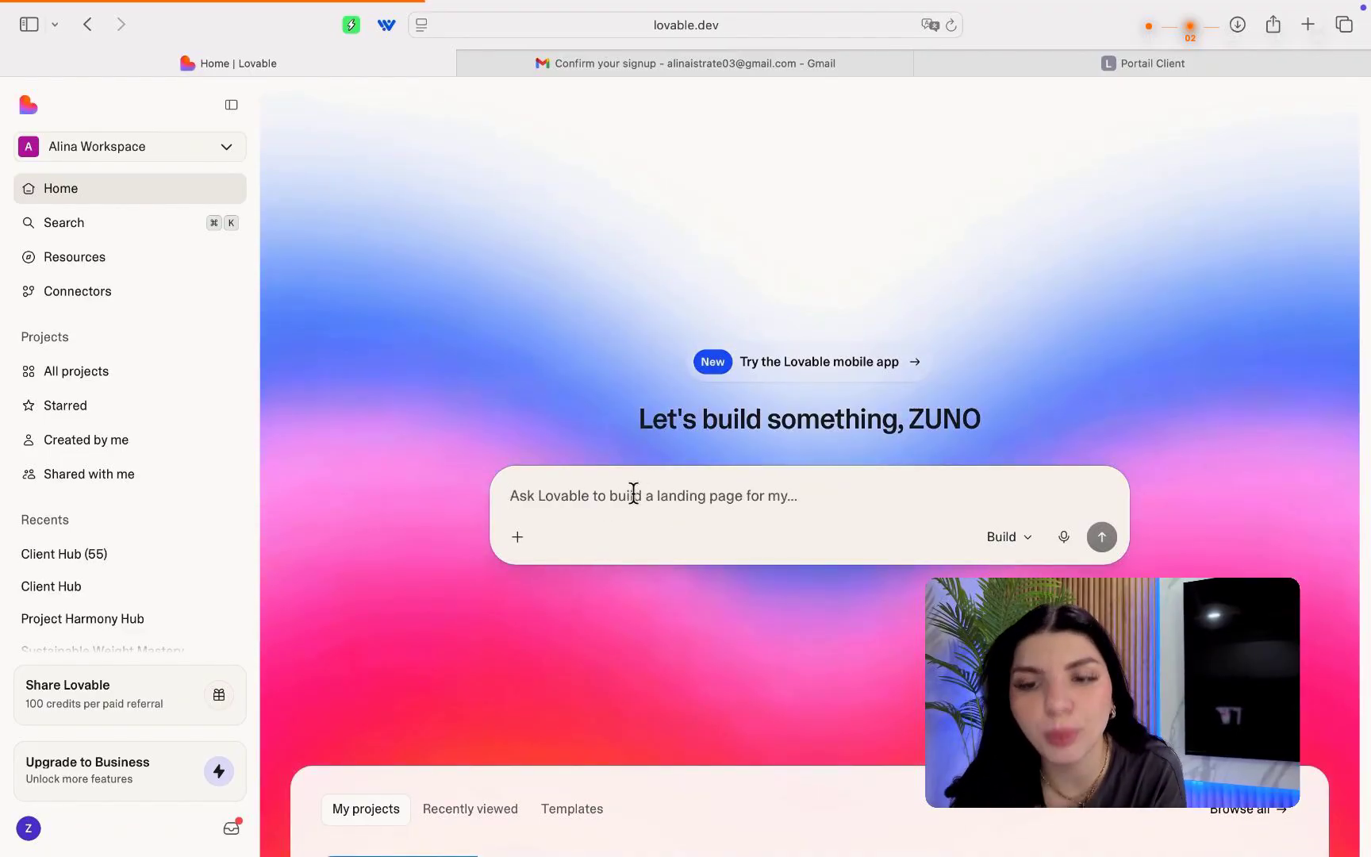
# Submit the French client portal brief in the Ask Lovable box to start the build.
pyautogui.press('super+v')
pyautogui.scroll(15, 740, 493)
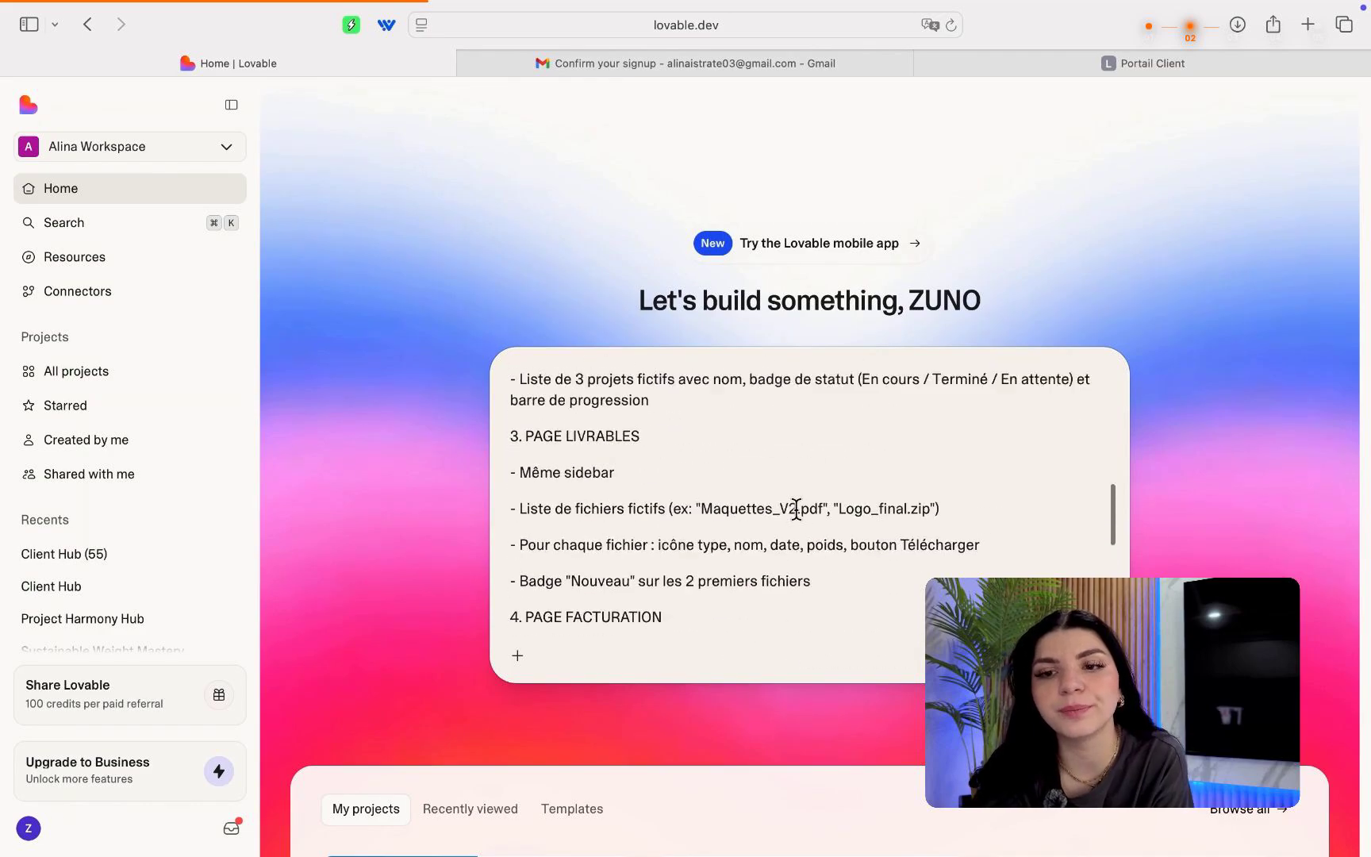
pyautogui.scroll(-15, 723, 523)
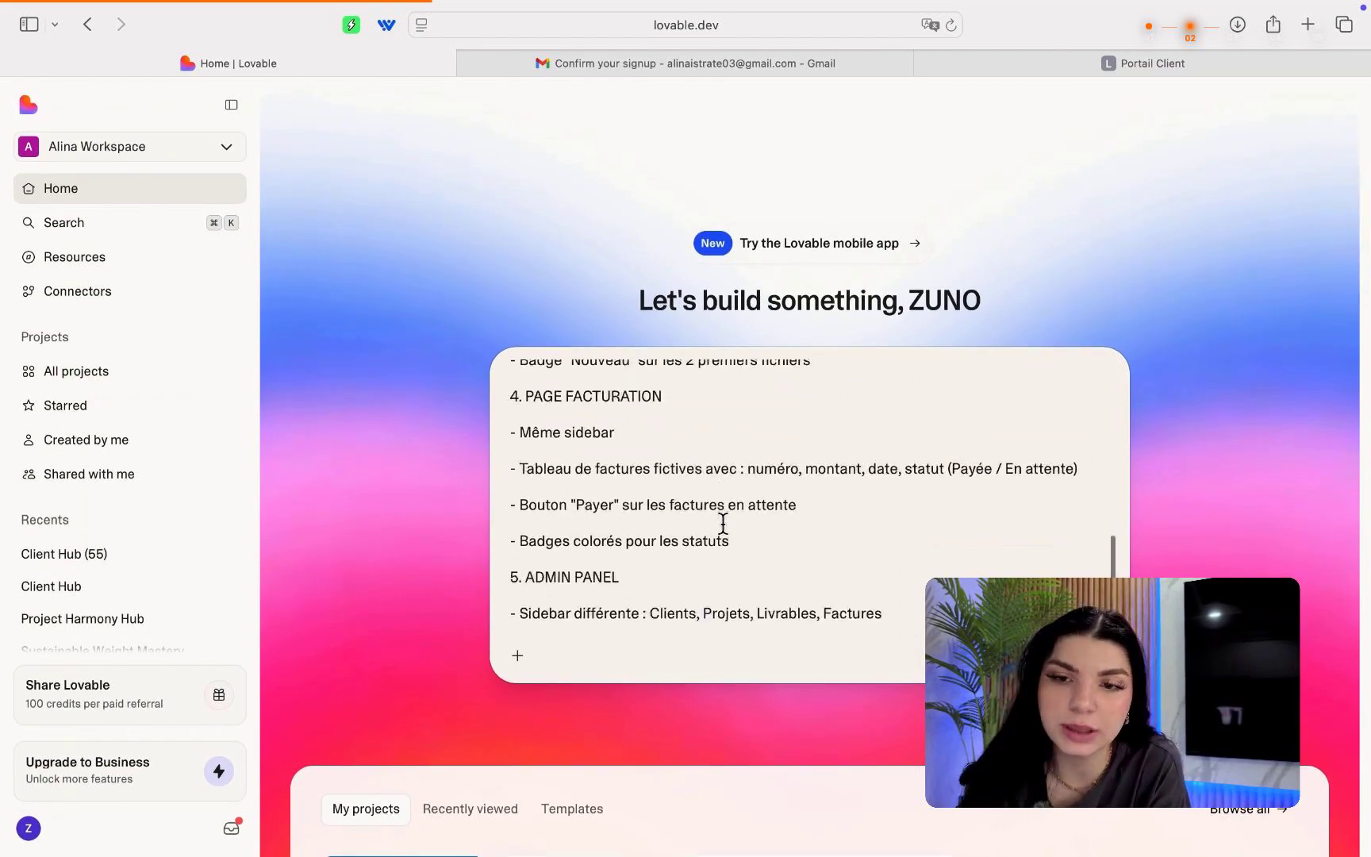
pyautogui.press('Return')
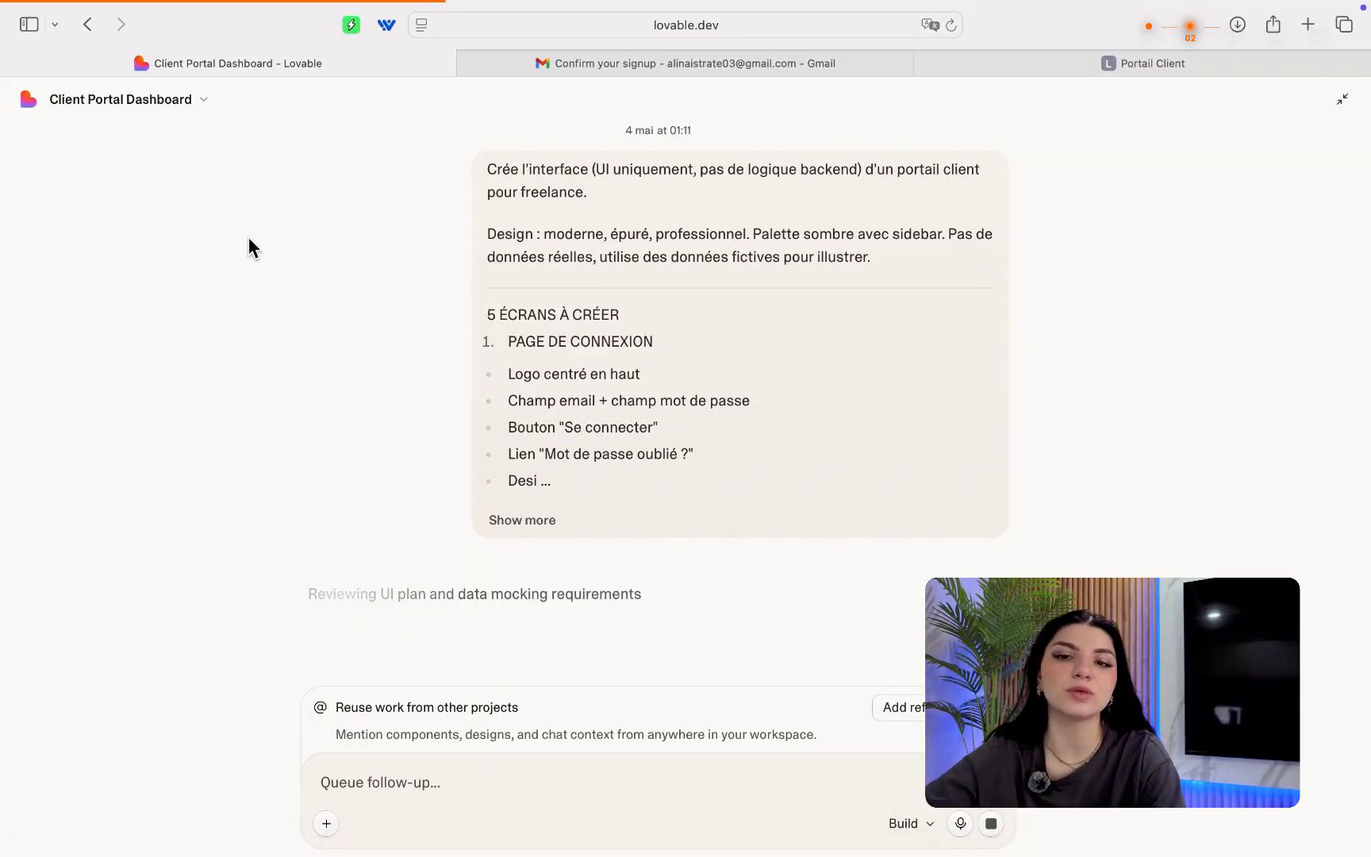
# Show the live preview of the dark login page and check the project tools menu.
pyautogui.click(1341, 100)
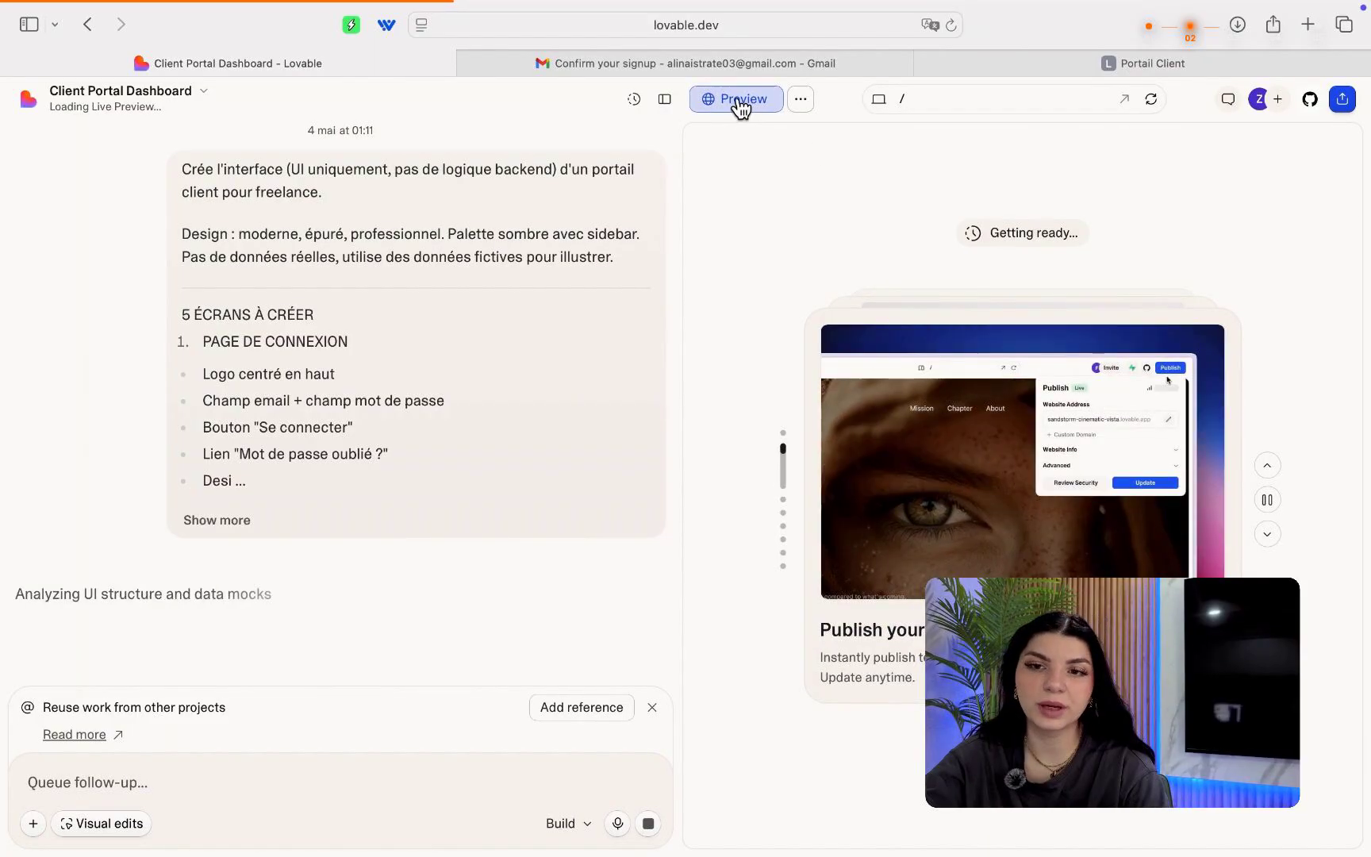
pyautogui.click(803, 101)
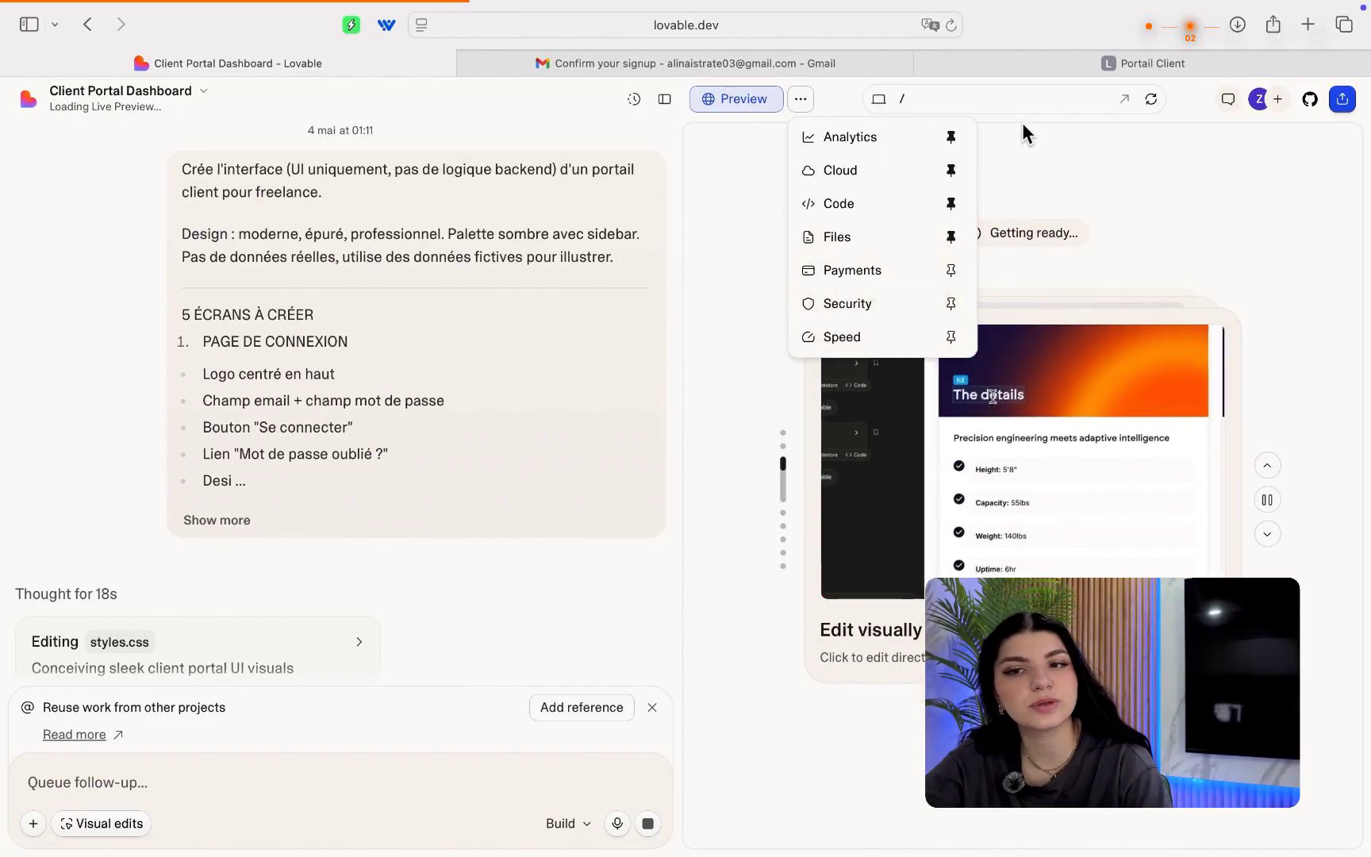
pyautogui.click(1021, 133)
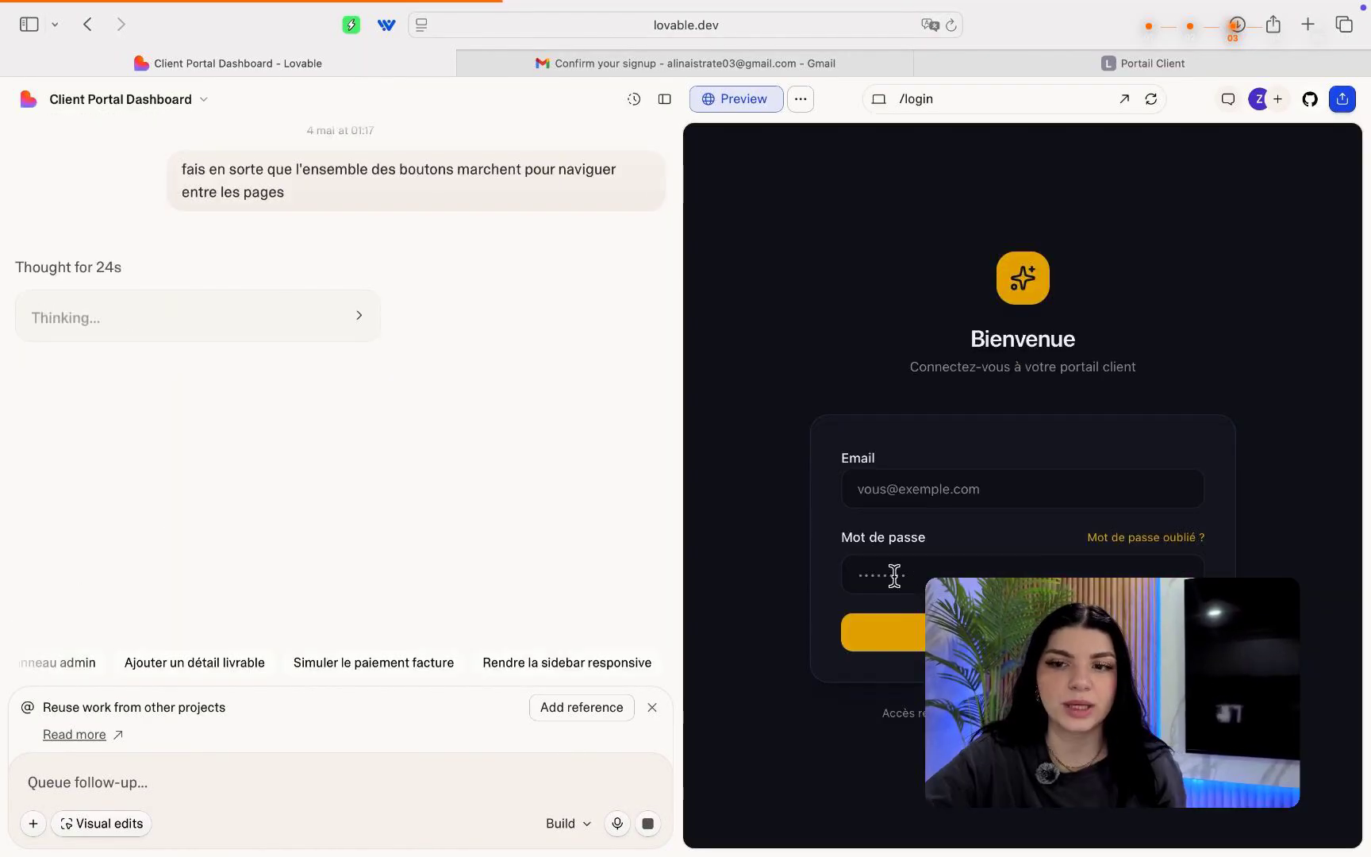
# Log into the preview with the account email and password to reach the client dashboard.
pyautogui.click(982, 492)
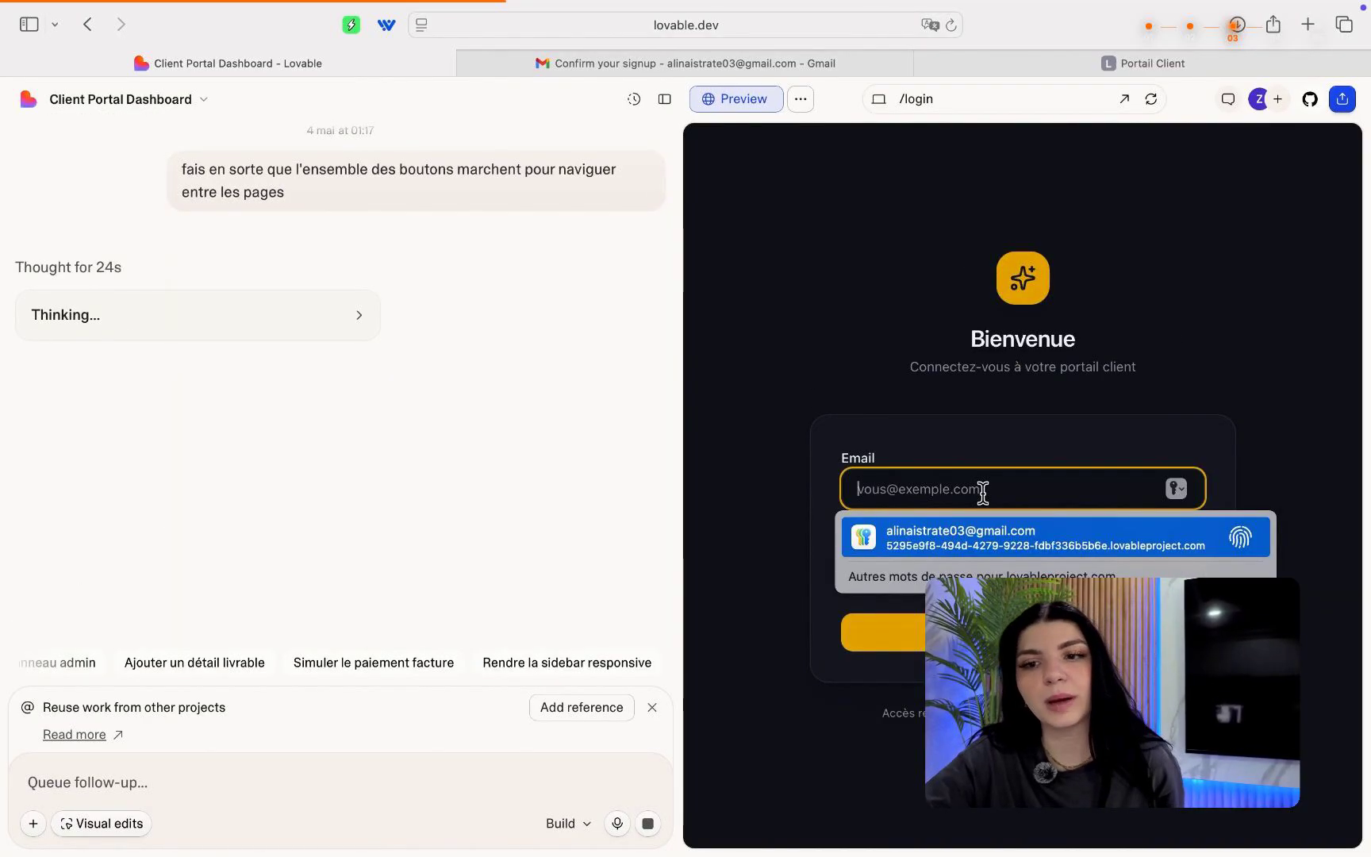
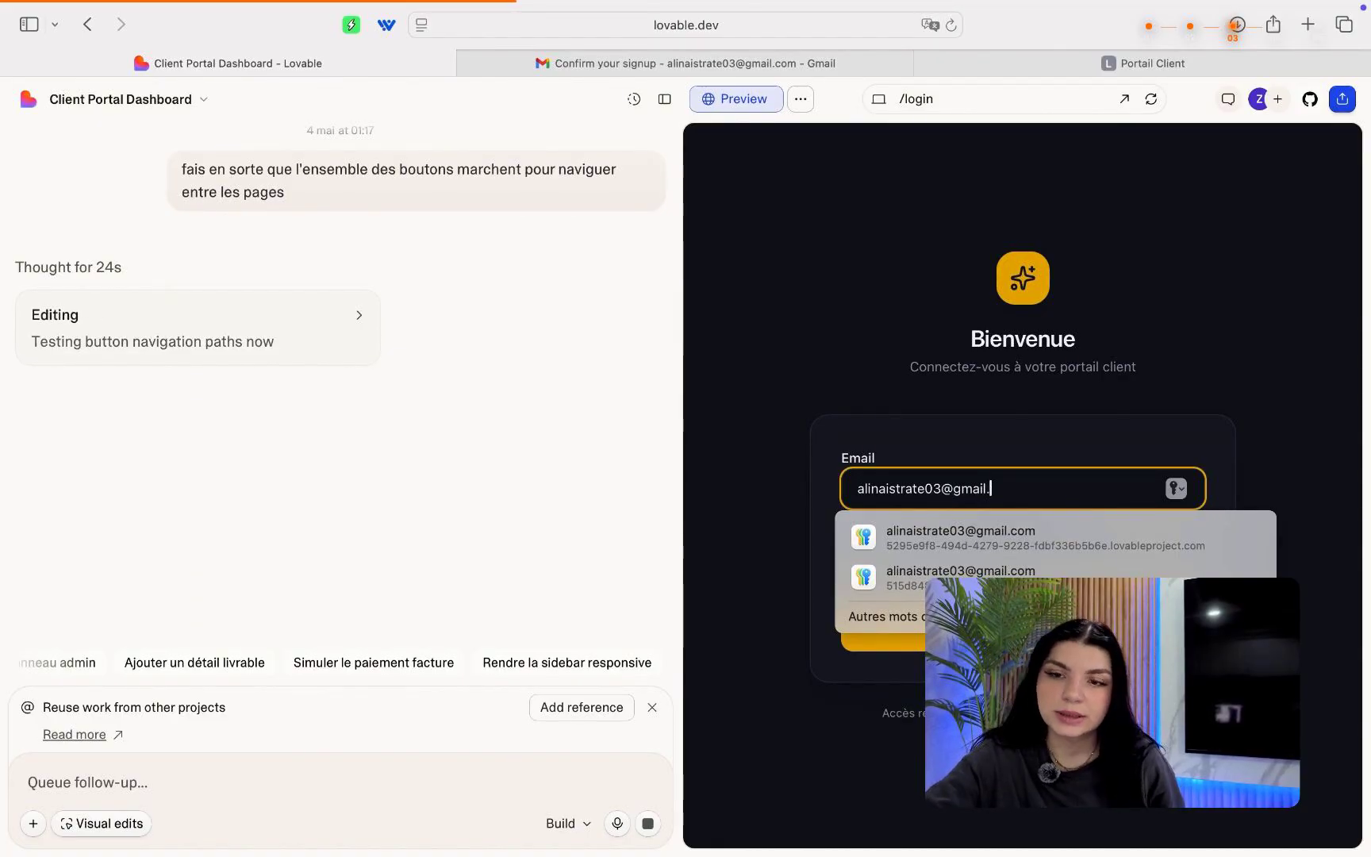
pyautogui.click(978, 565)
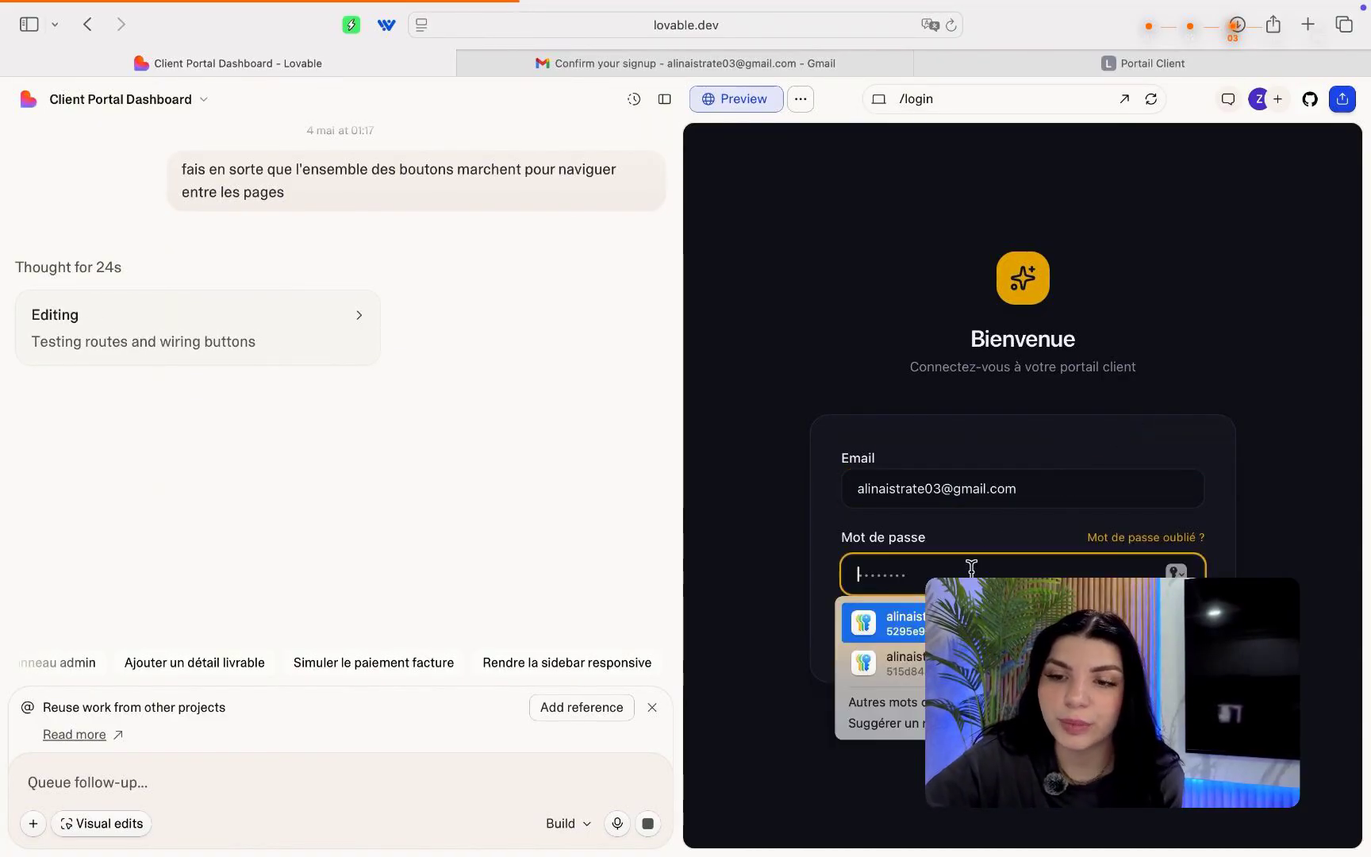
pyautogui.write('••••••')
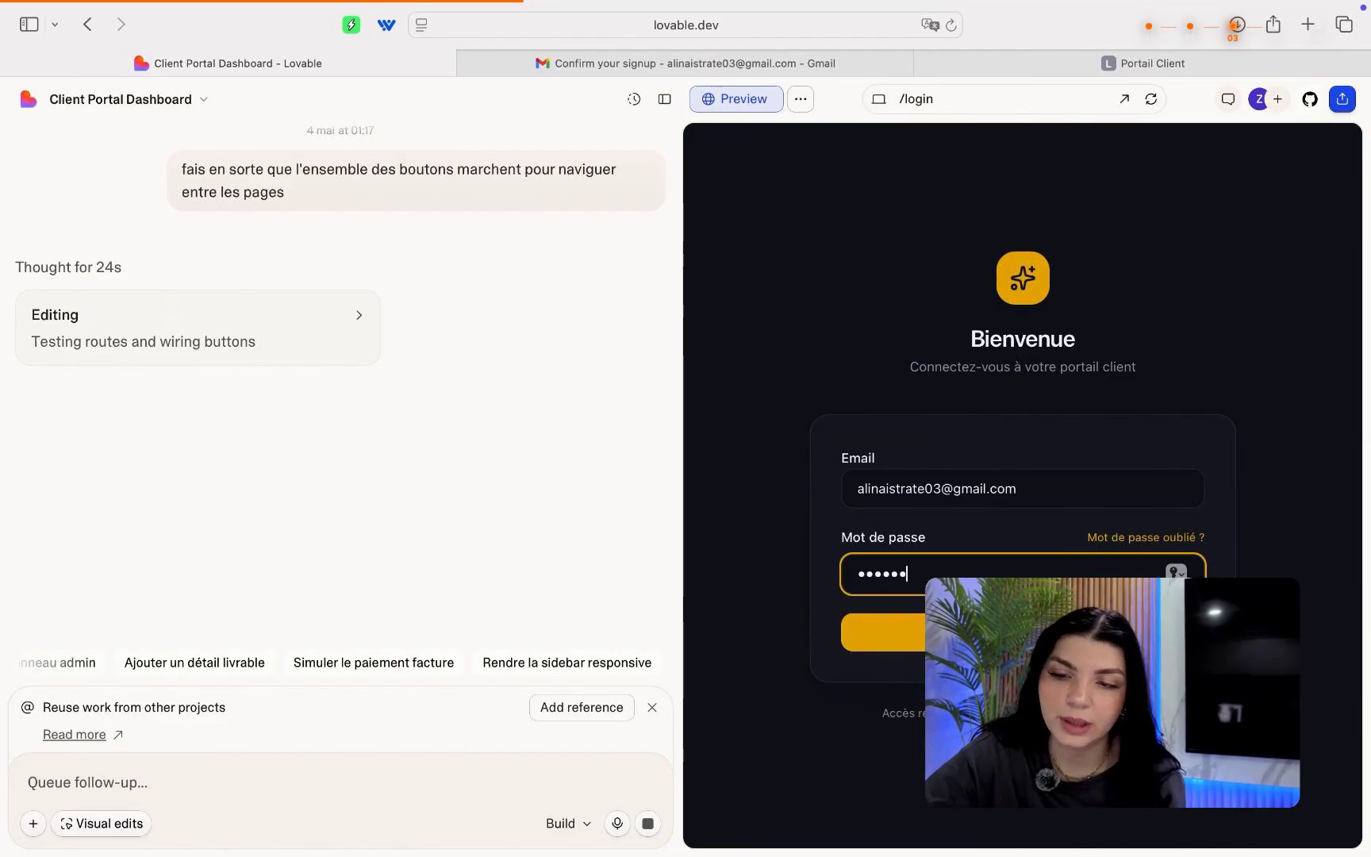
pyautogui.write('••••')
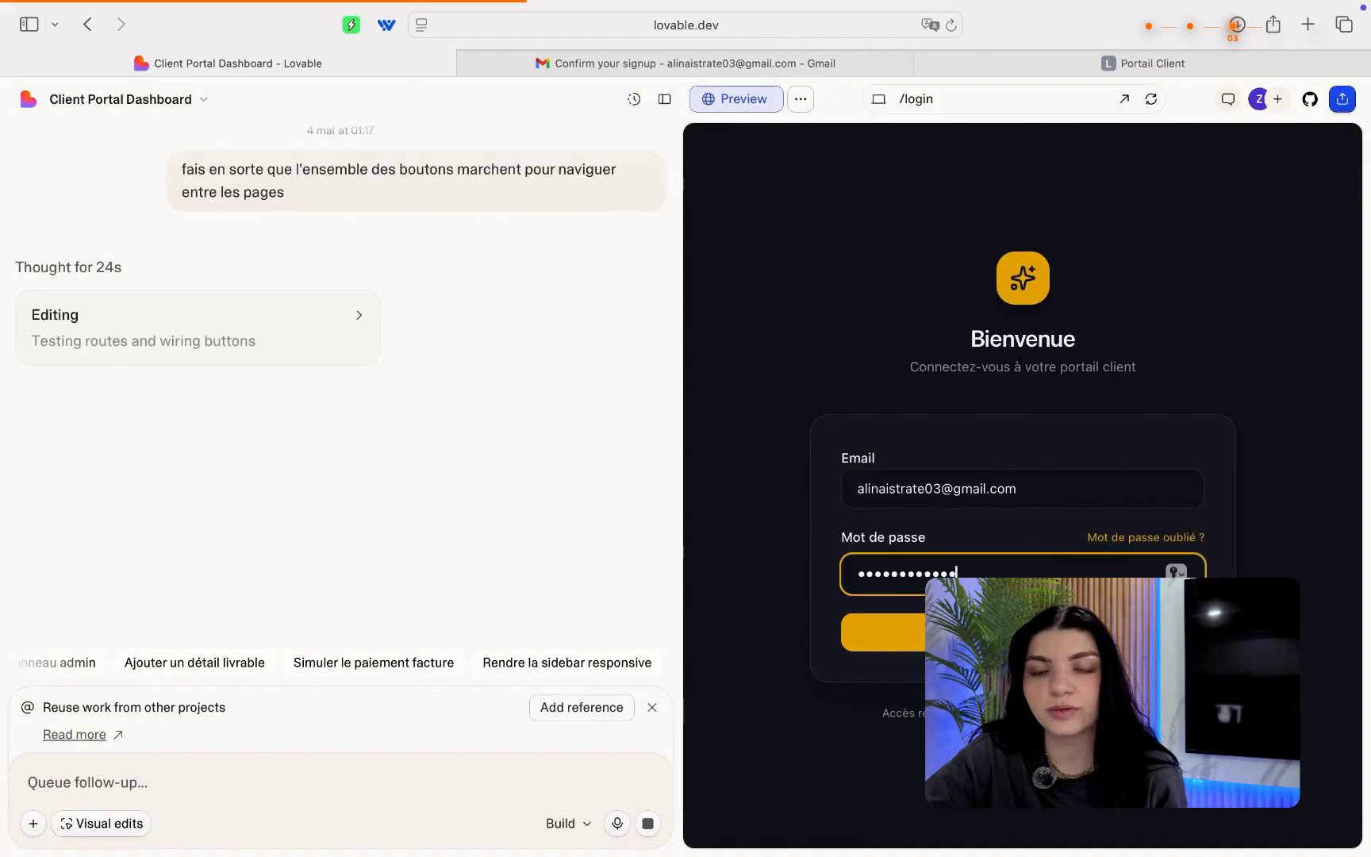
pyautogui.press('Return')
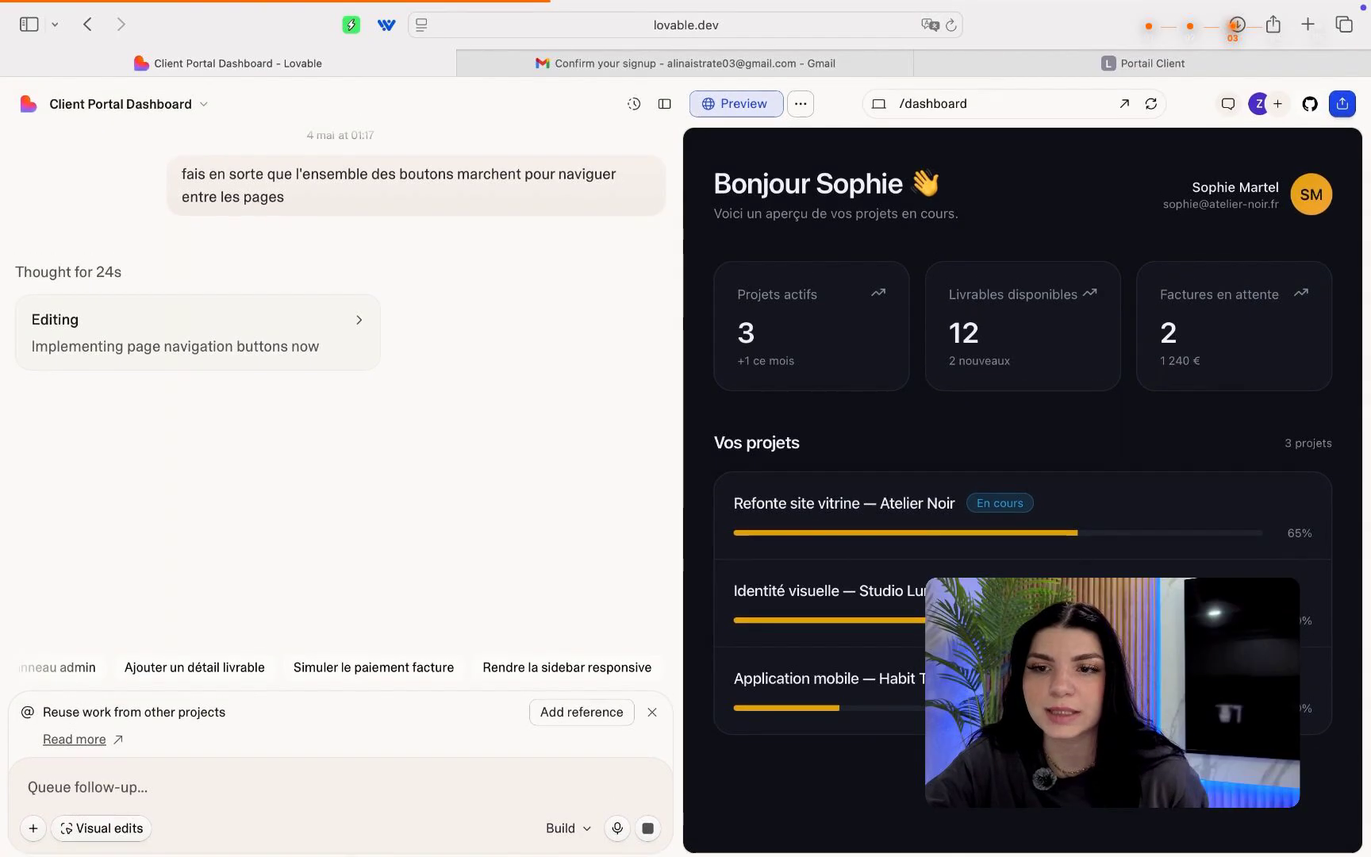
# Preview the admin Clients, Facturation and finally Livrables pages from the route list.
pyautogui.click(967, 98)
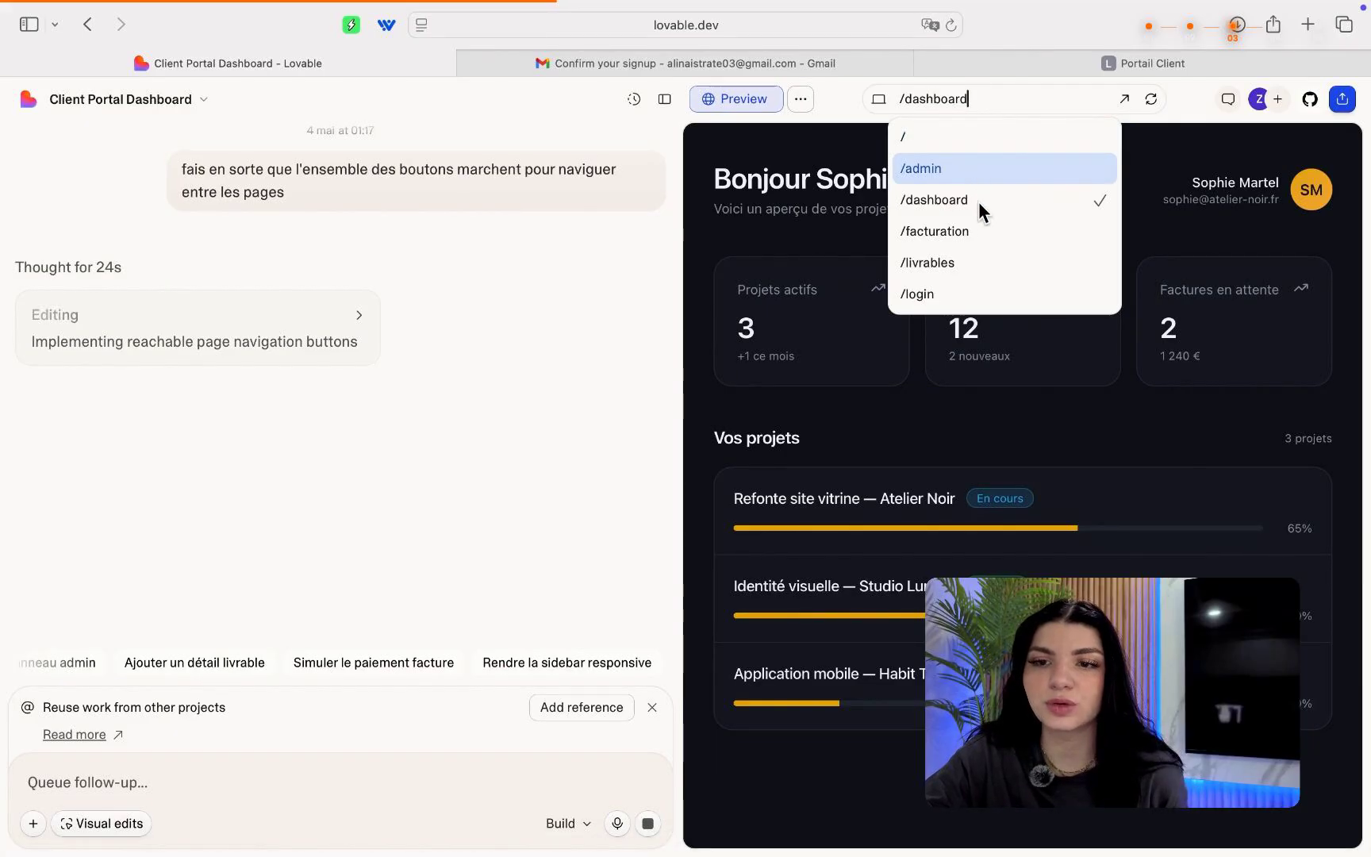
pyautogui.click(999, 169)
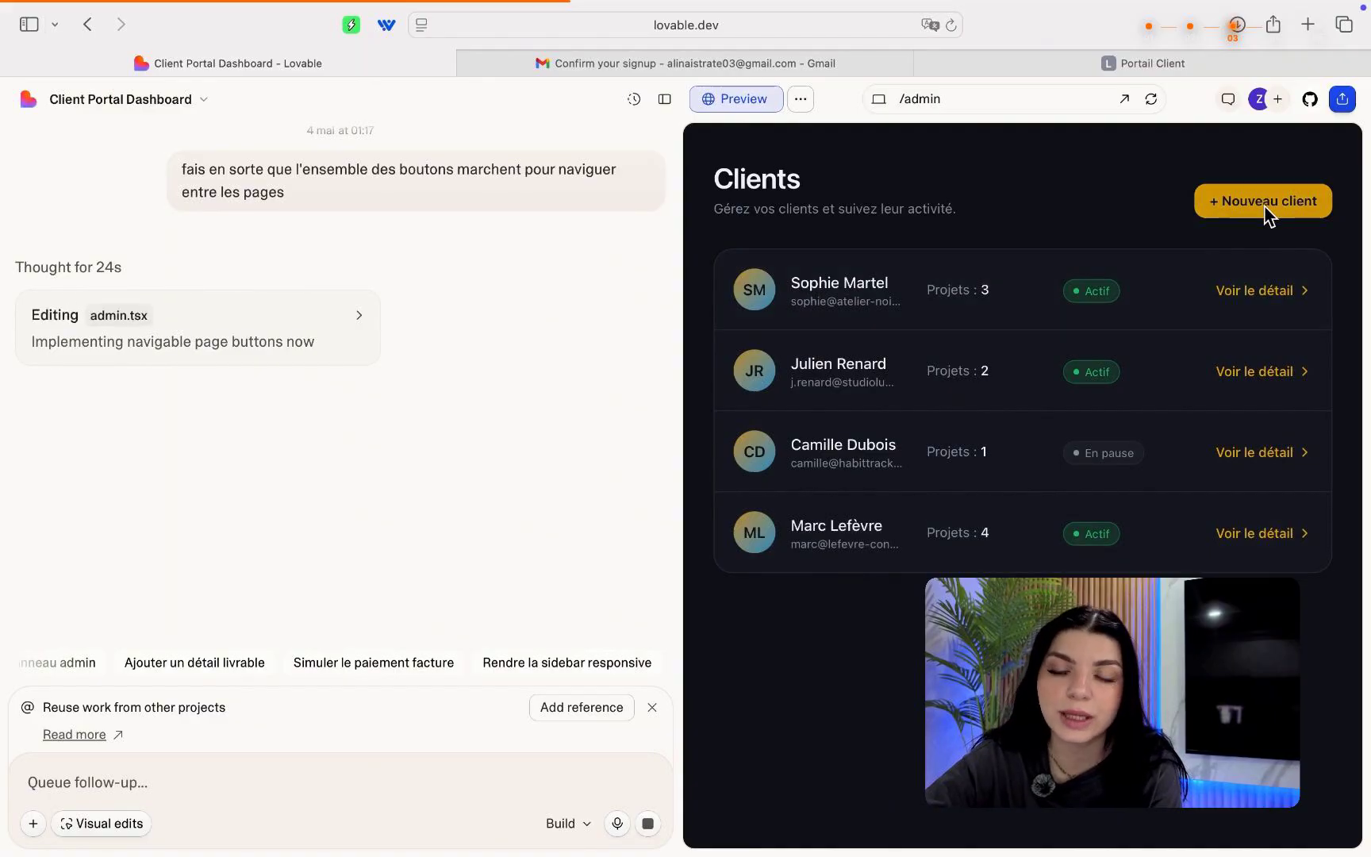
pyautogui.click(920, 98)
pyautogui.click(959, 229)
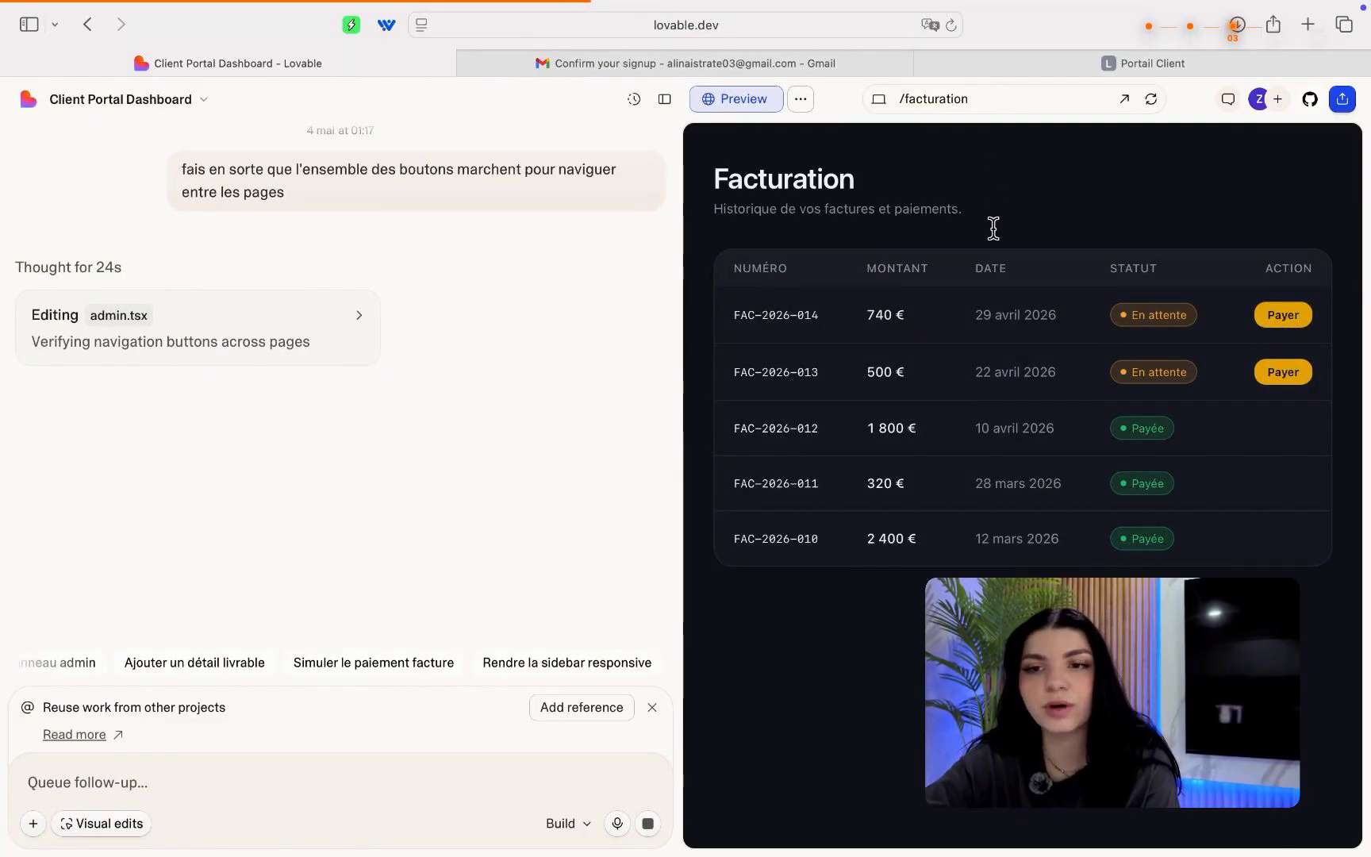
pyautogui.click(984, 98)
pyautogui.click(993, 274)
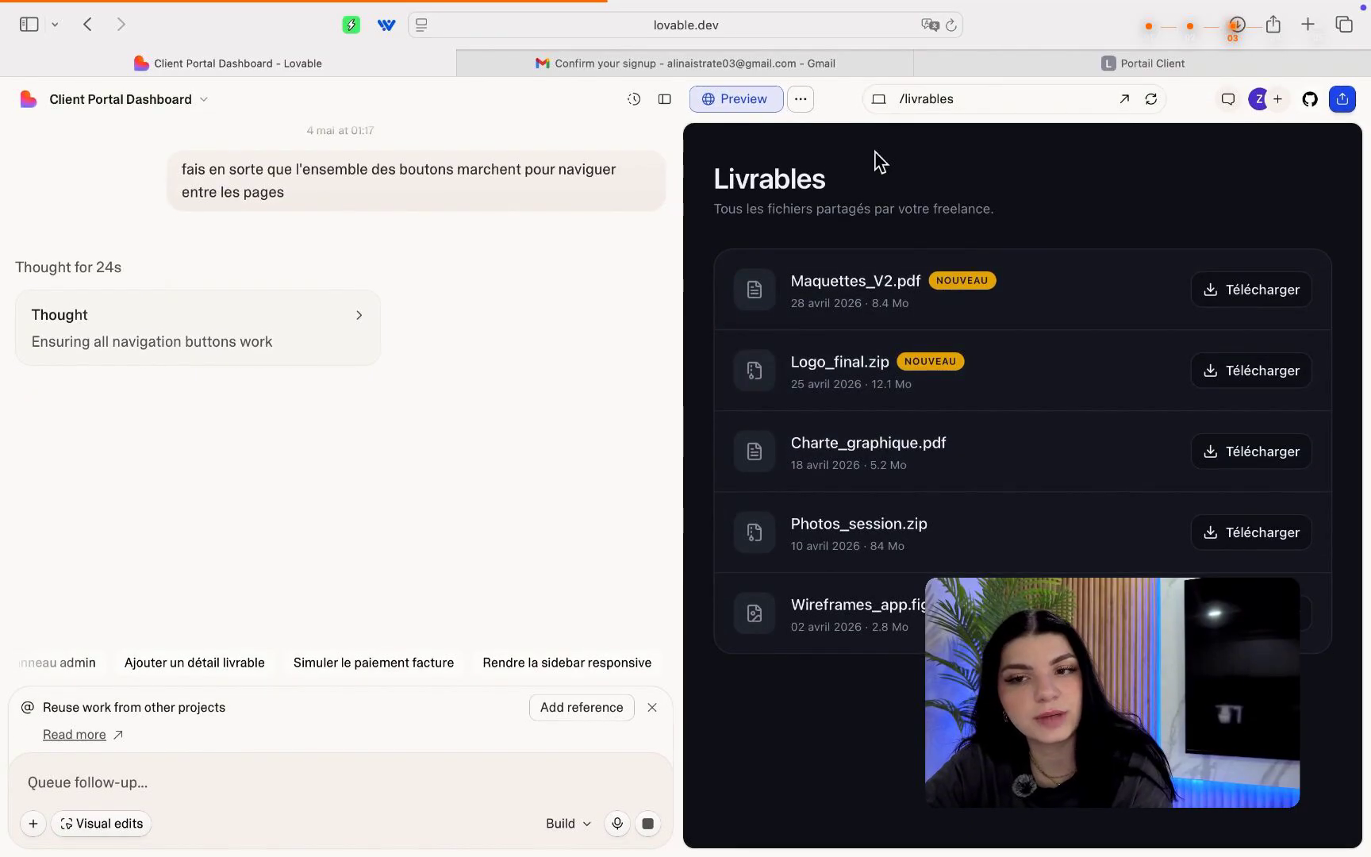
pyautogui.scroll(4, 353, 339)
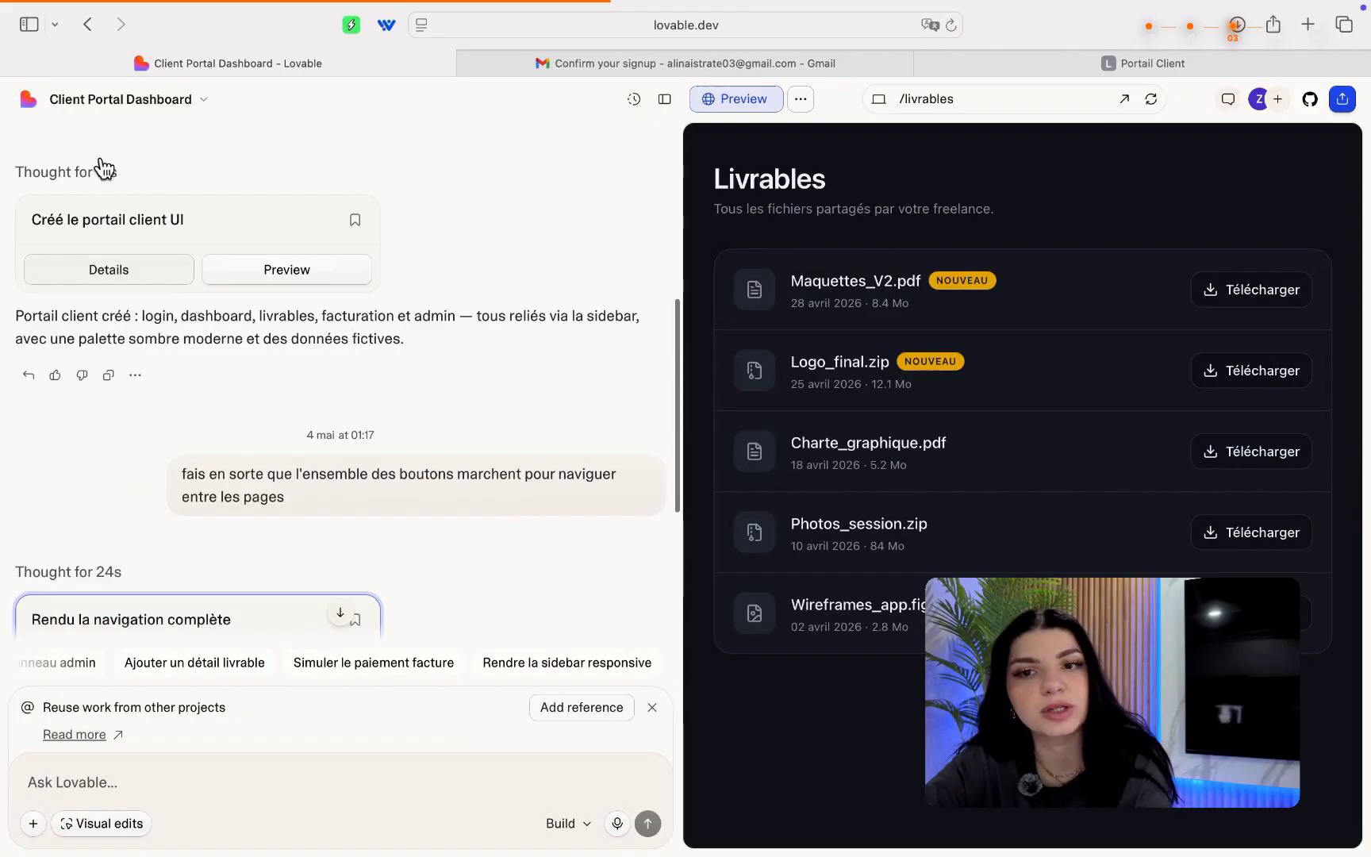
# Switch the preview to /dashboard and open it in its own browser tab.
pyautogui.scroll(-2, 233, 370)
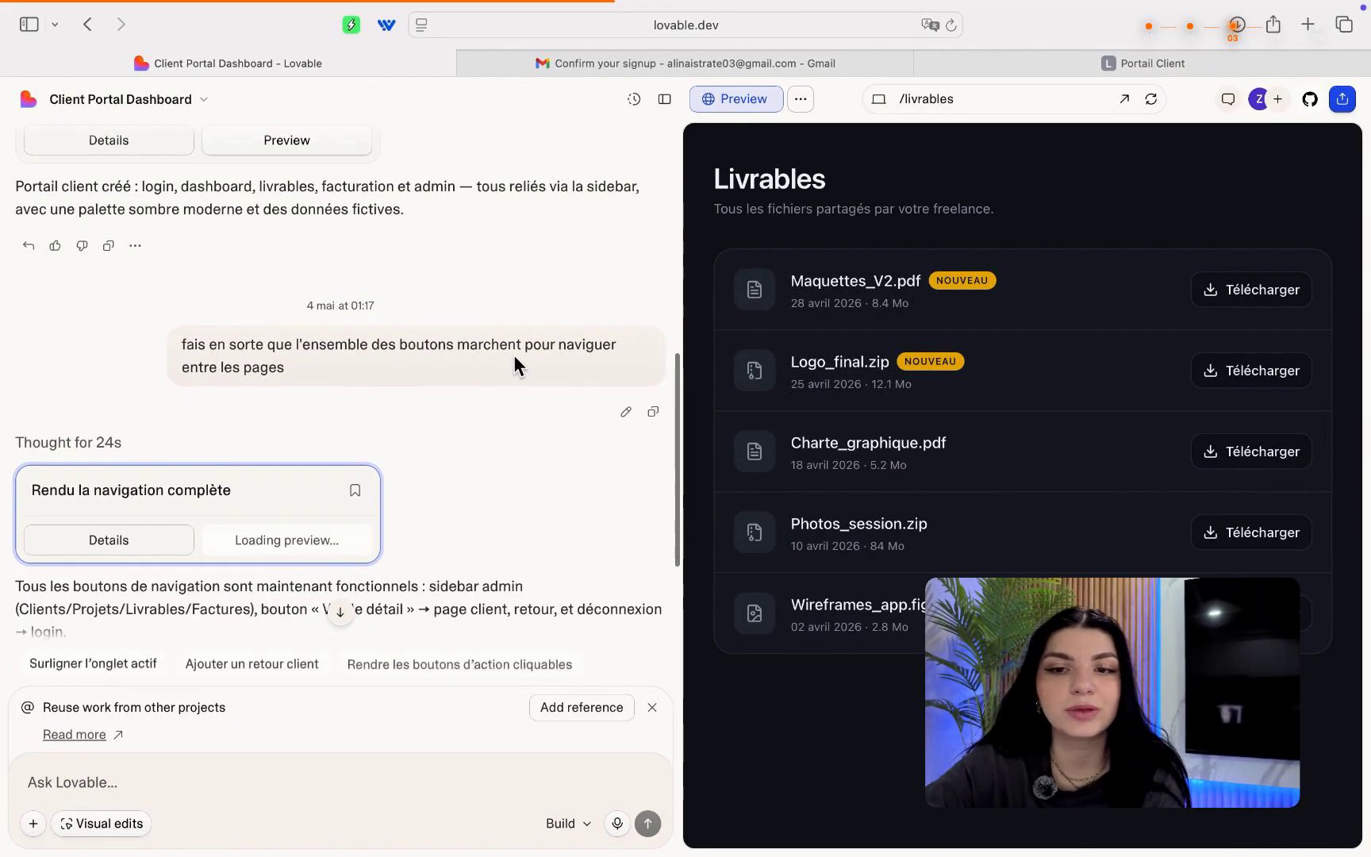
pyautogui.scroll(-3, 300, 422)
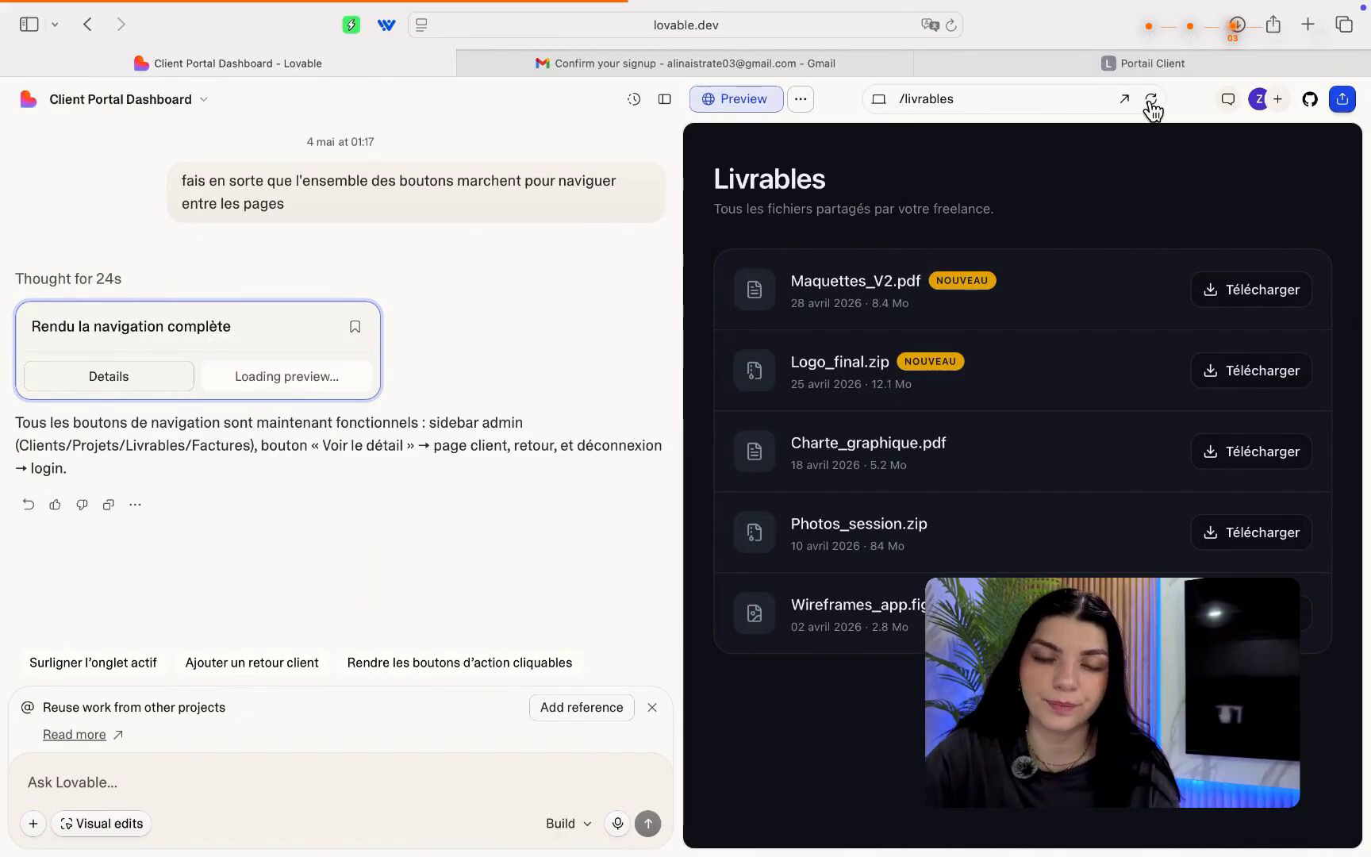
pyautogui.click(946, 99)
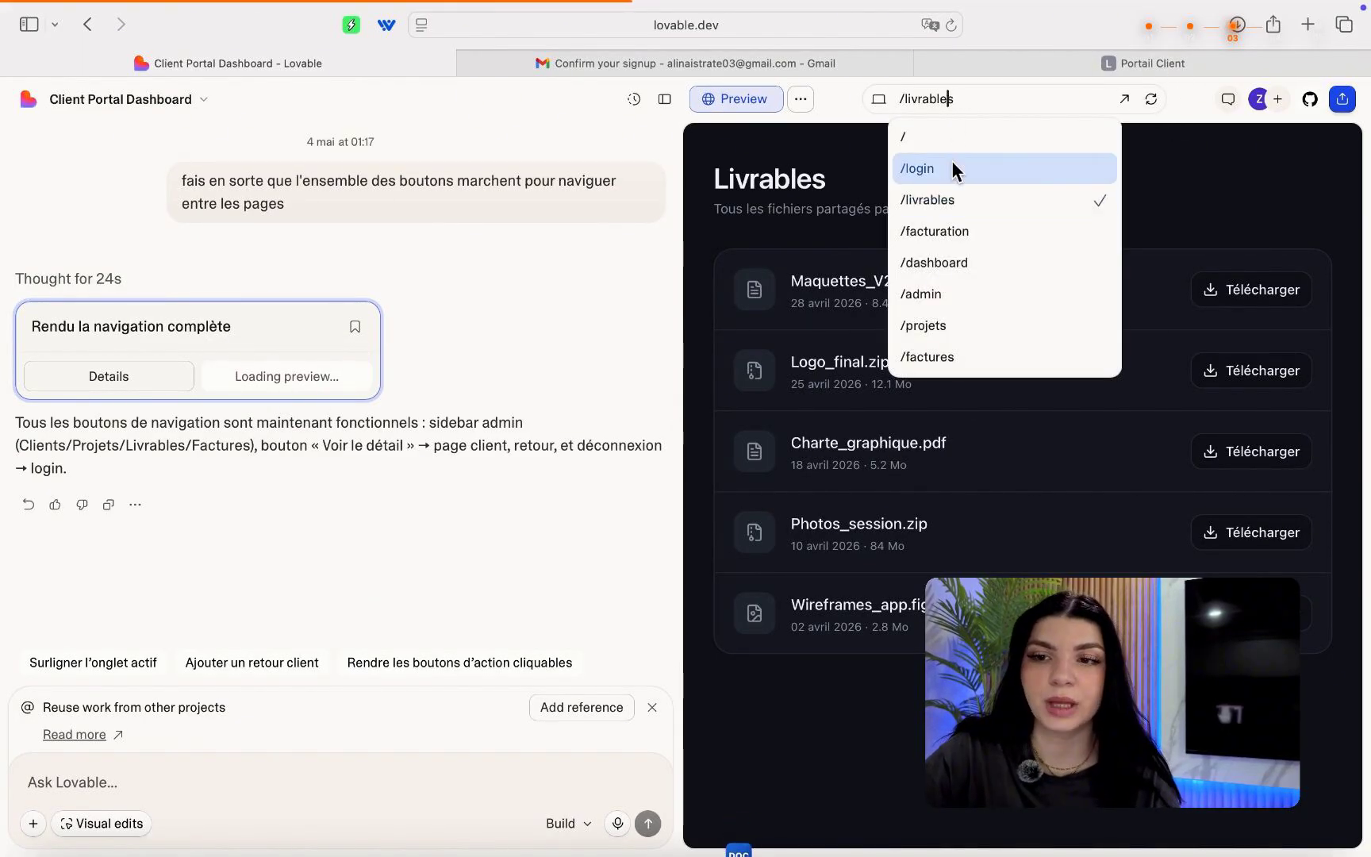
pyautogui.click(966, 263)
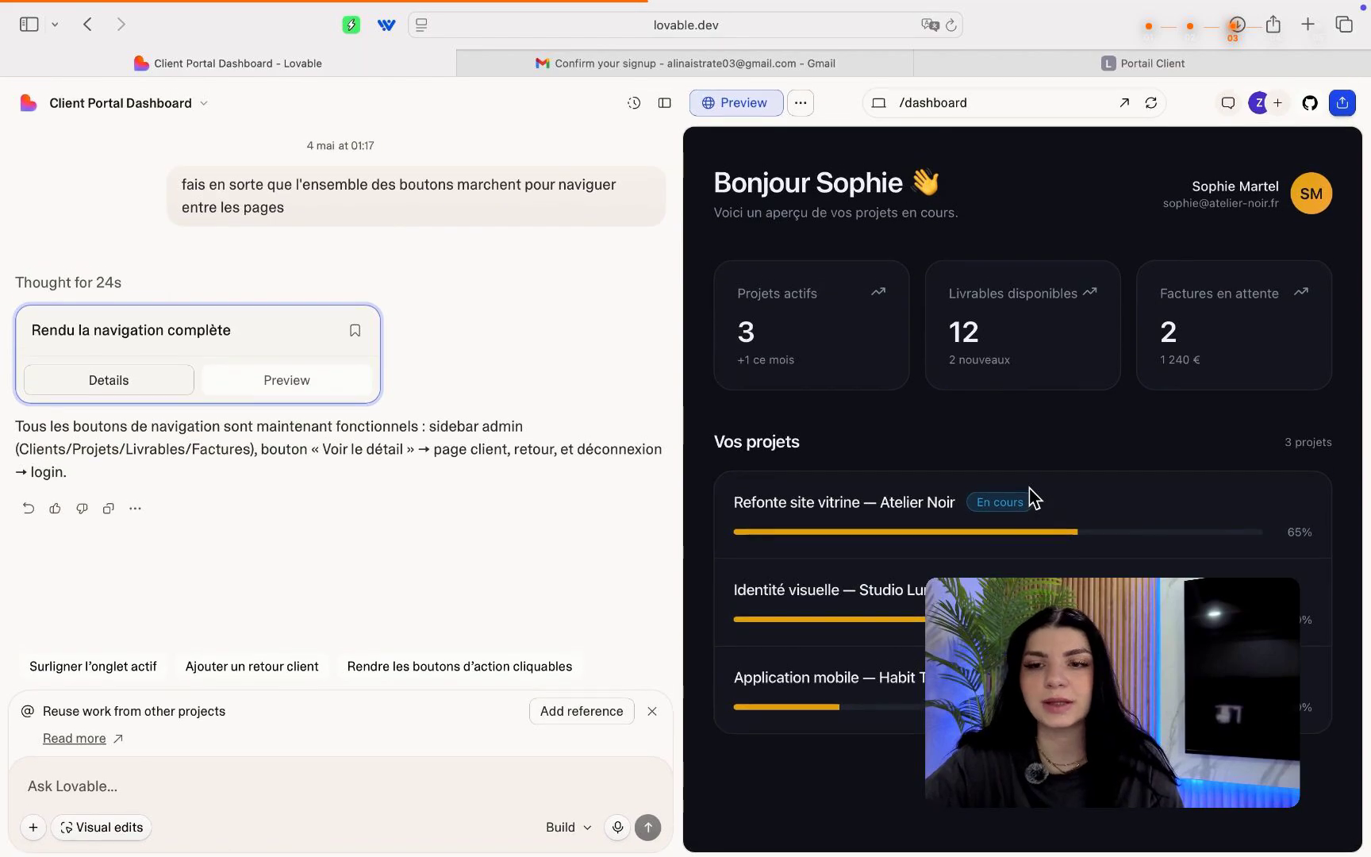
pyautogui.click(928, 95)
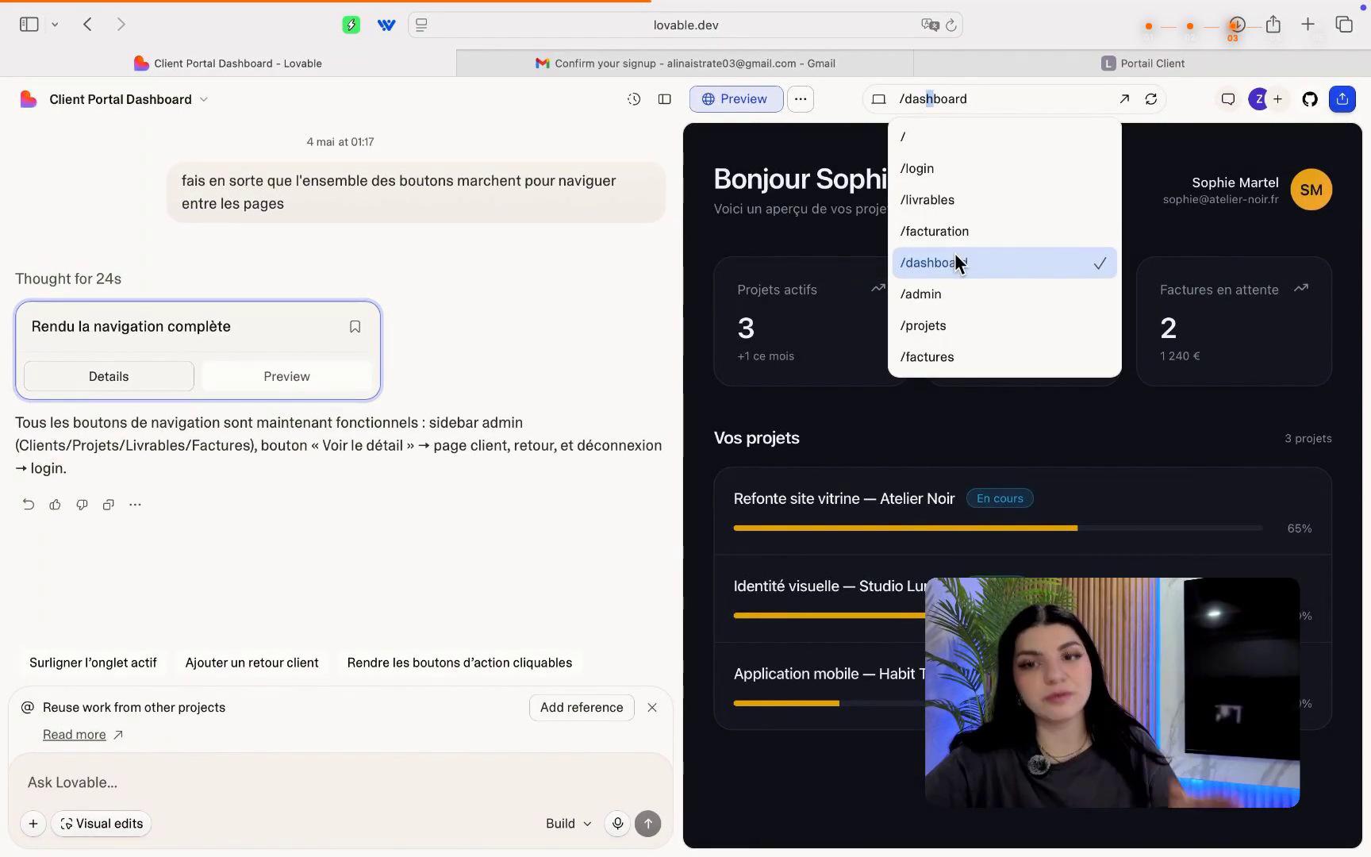
pyautogui.click(805, 175)
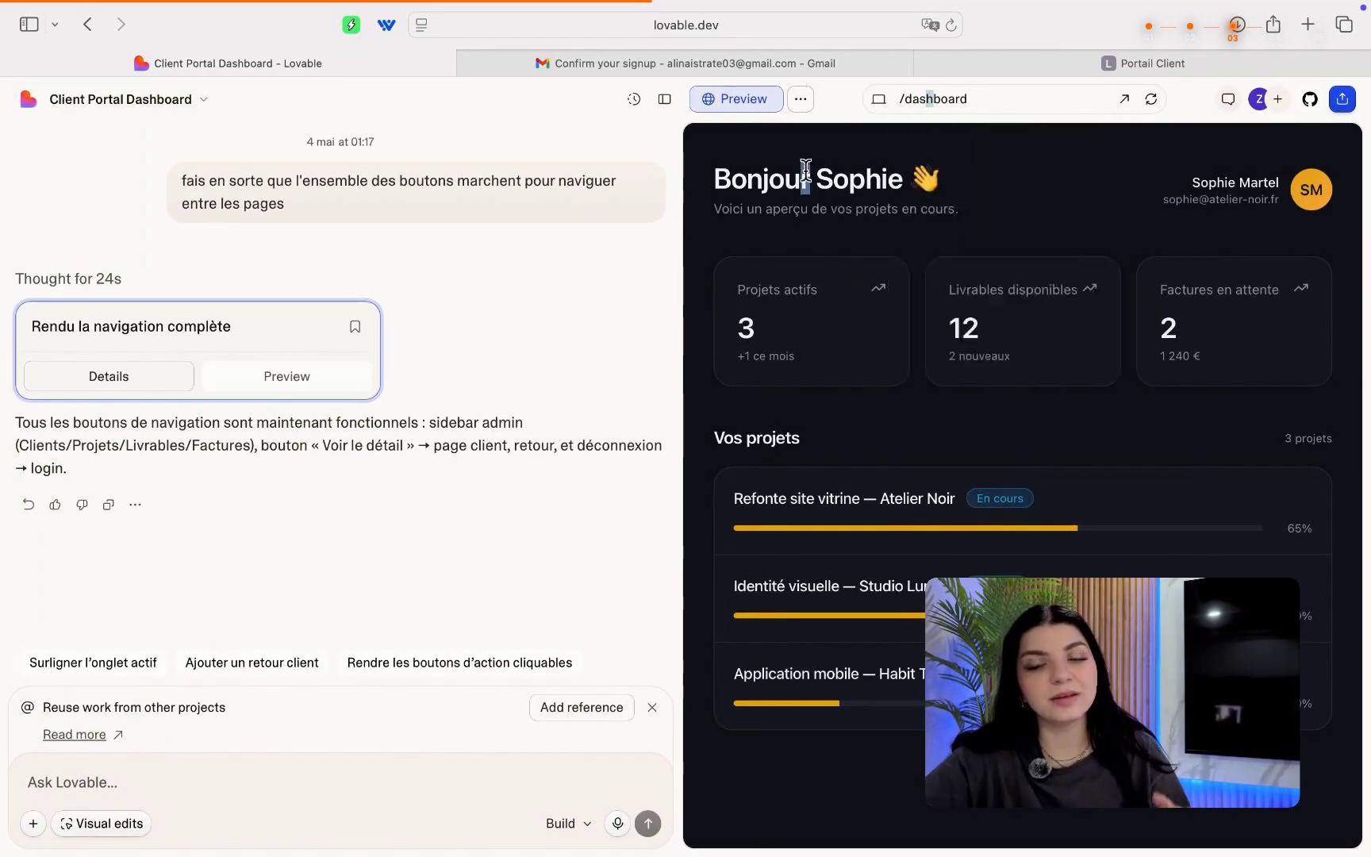
pyautogui.click(1124, 99)
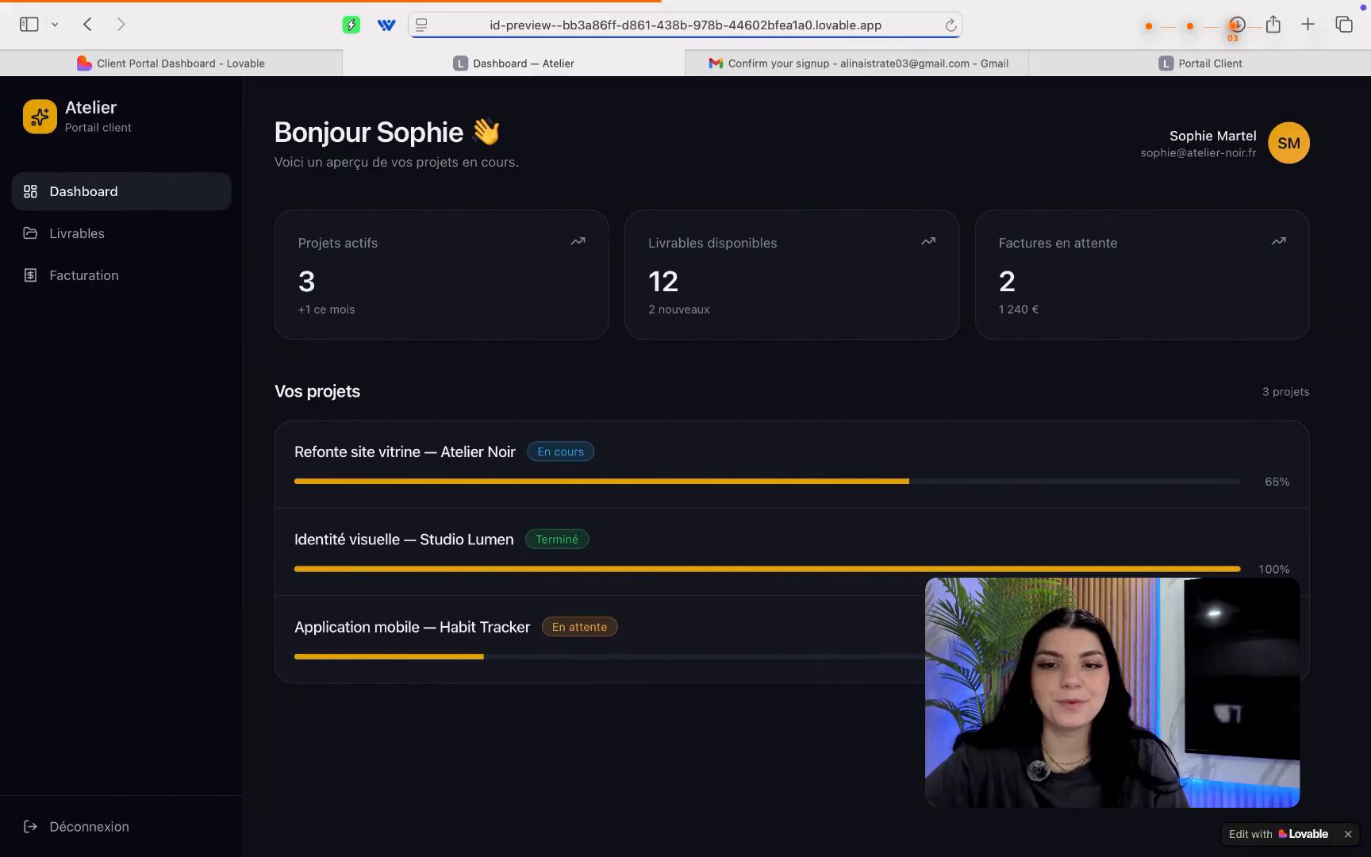
# Visit the portal's Livrables, Facturation and Dashboard pages, then return to the Lovable editor.
pyautogui.click(131, 246)
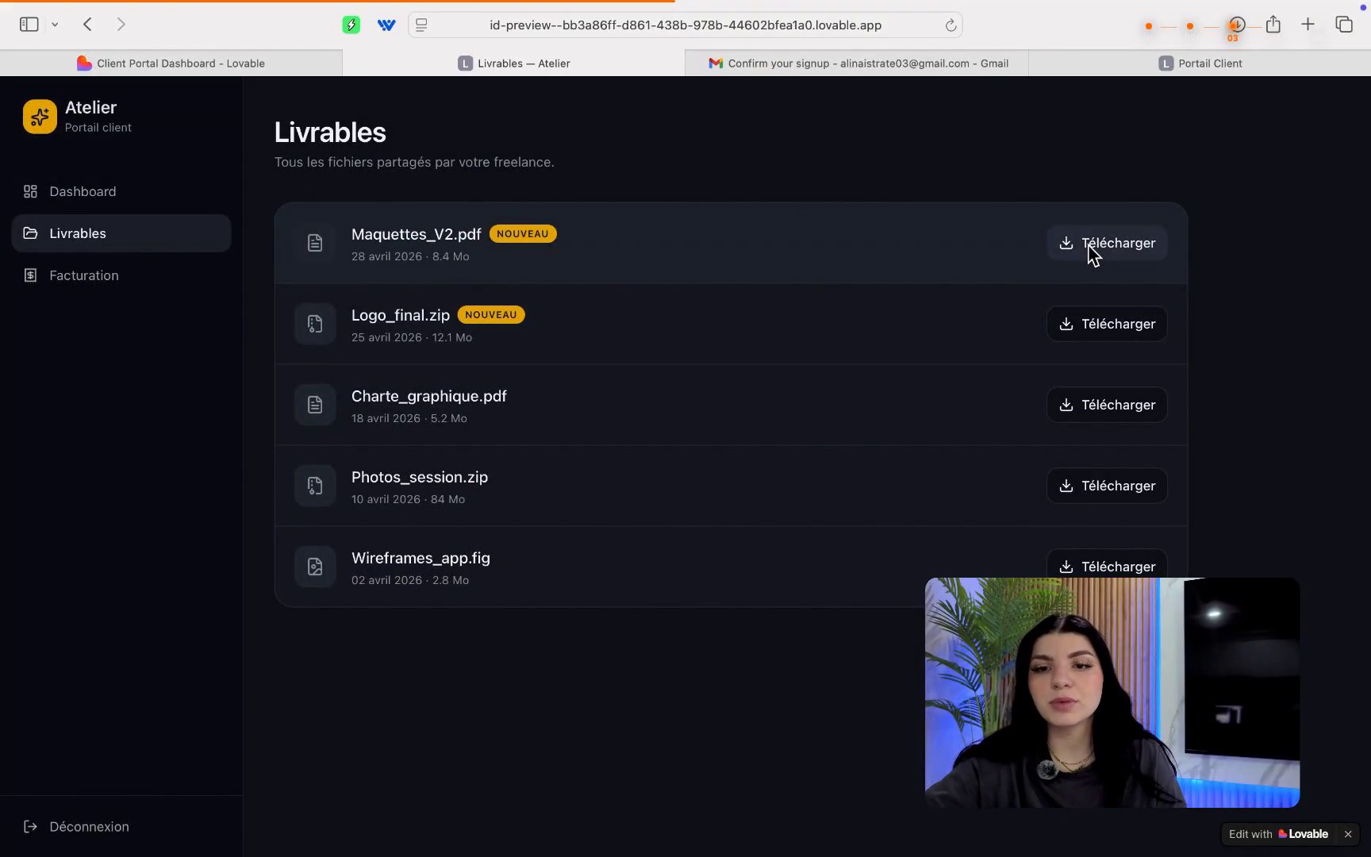
pyautogui.click(191, 284)
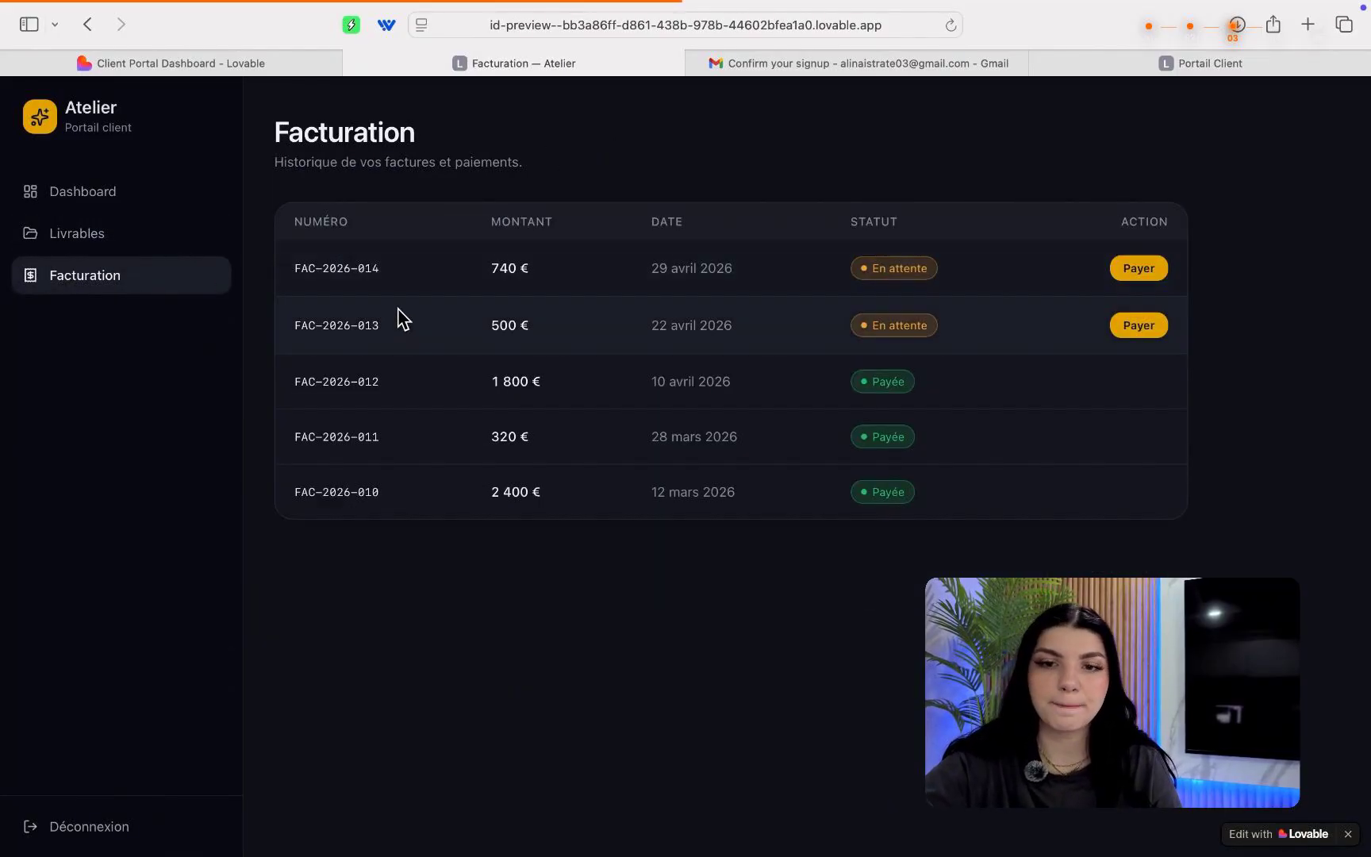
pyautogui.click(117, 191)
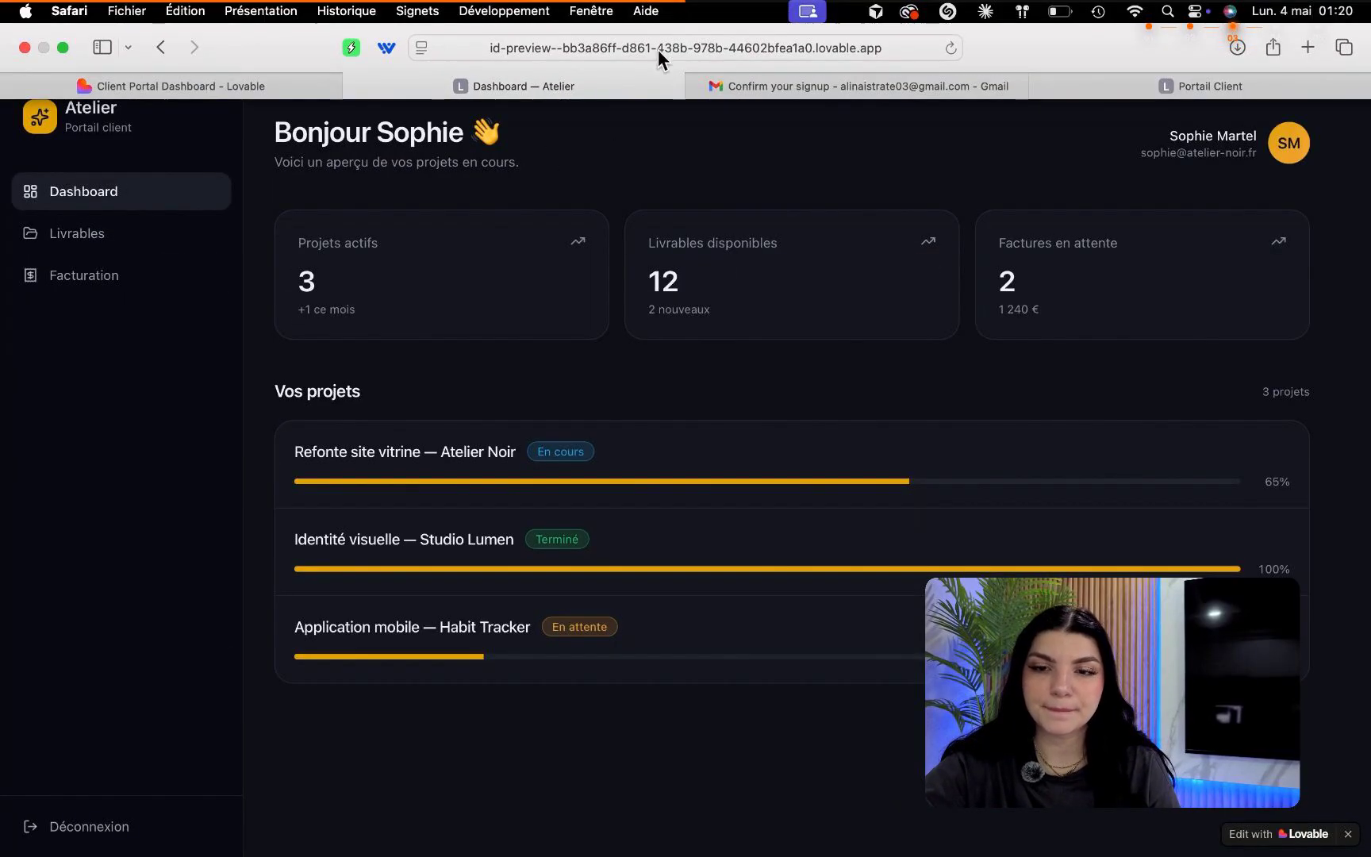
pyautogui.click(300, 83)
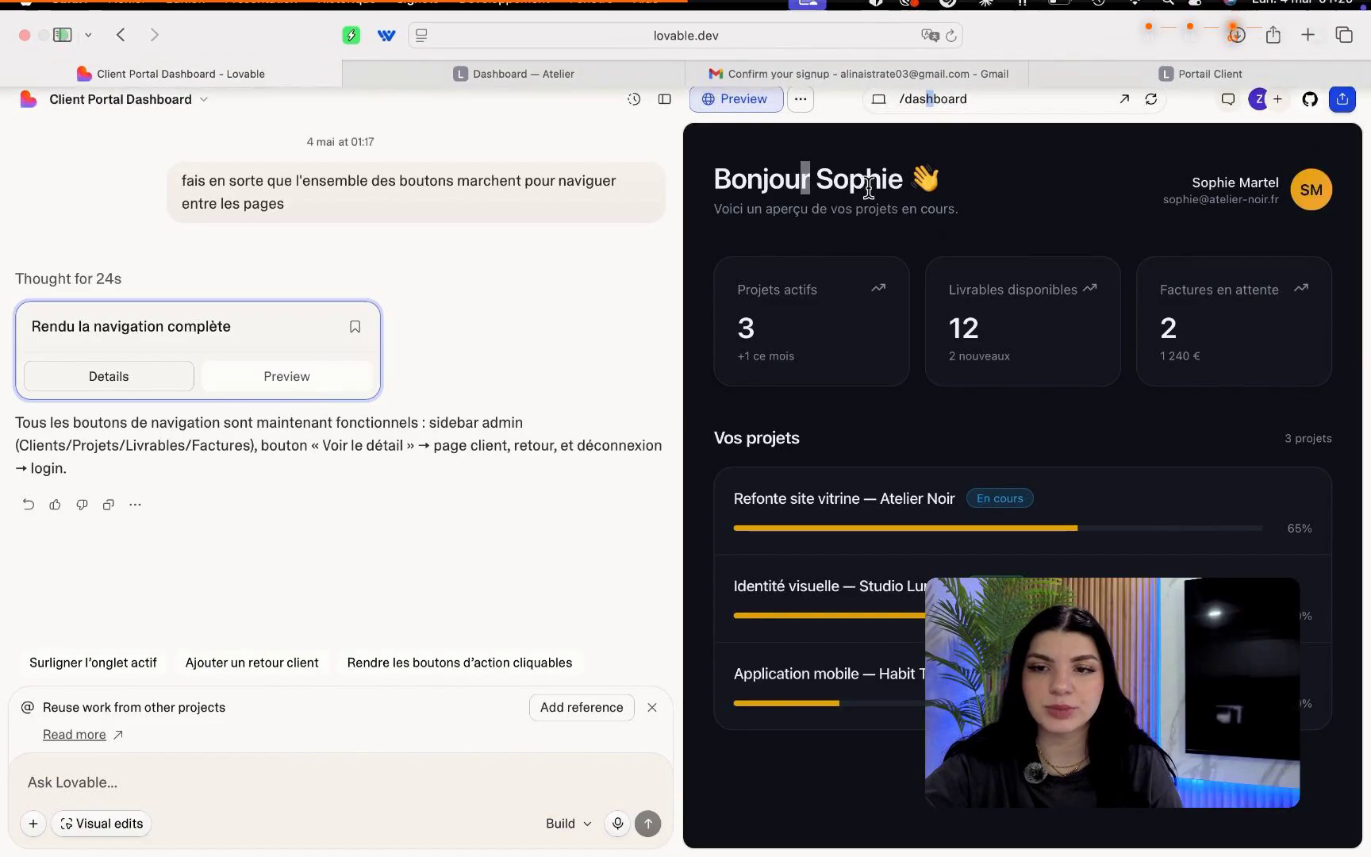
# Preview the /projets page, then open the updated portal preview in a new browser tab.
pyautogui.click(997, 101)
pyautogui.click(955, 327)
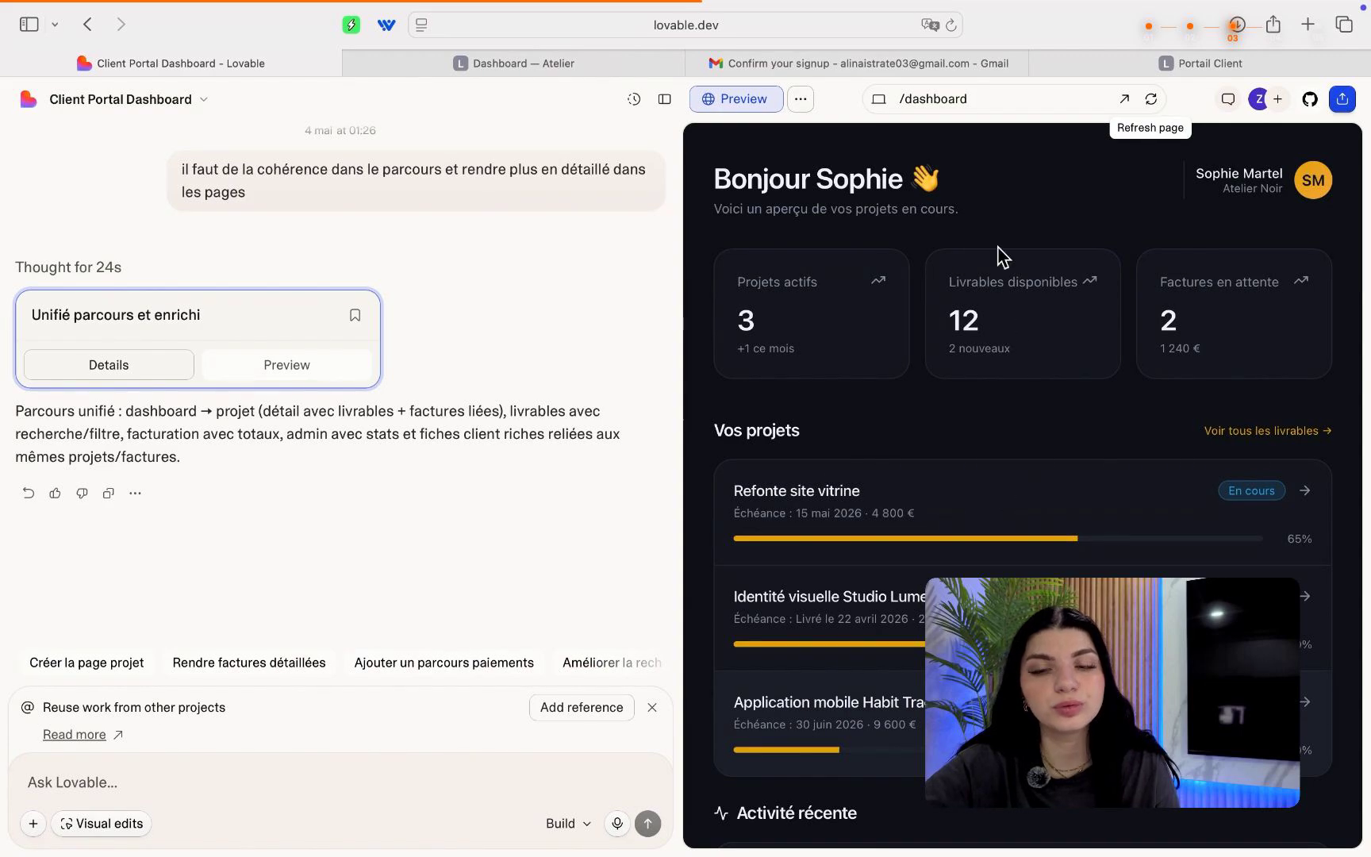
pyautogui.click(1124, 98)
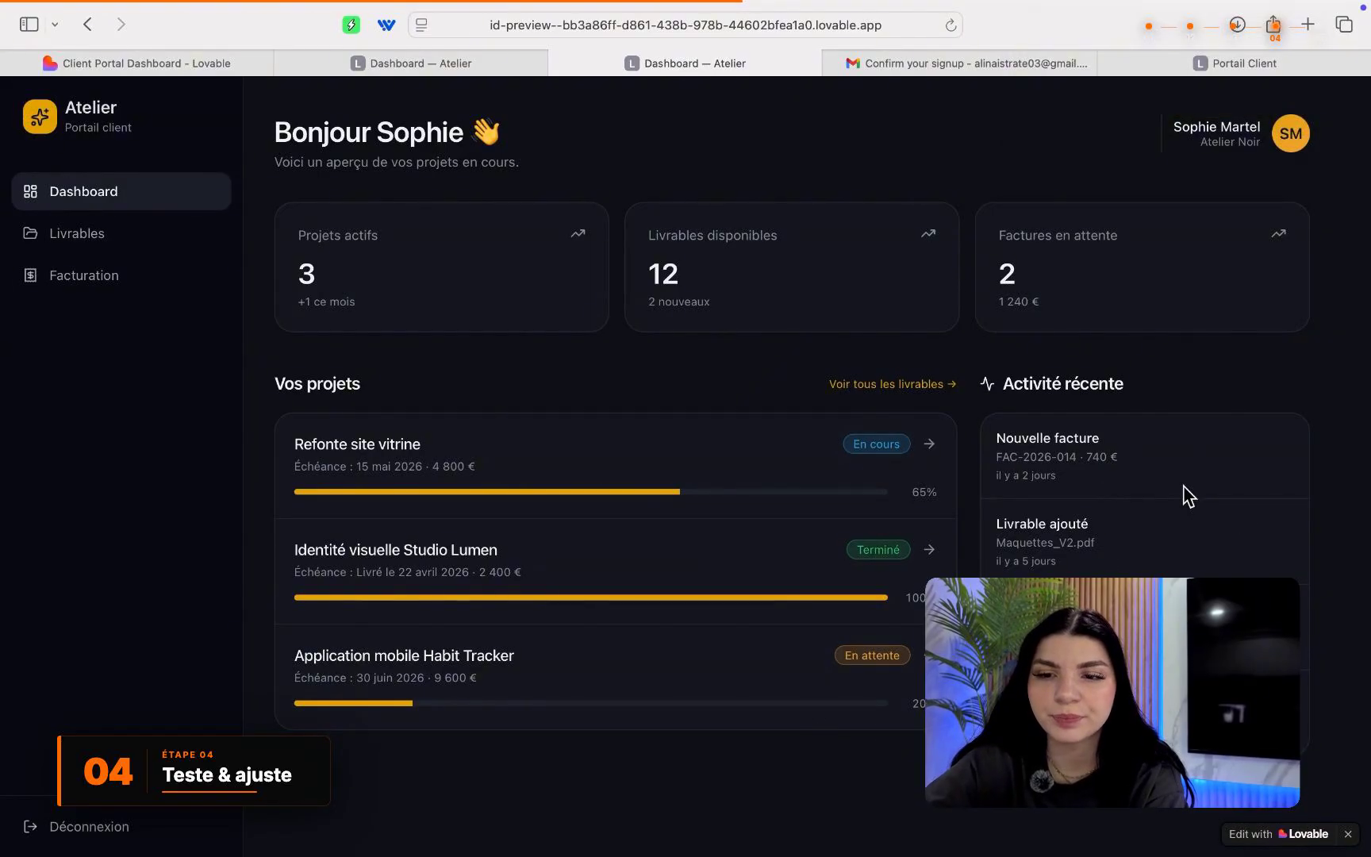
# In the portal, view all deliverables, search 'pho', filter to Refonte site vitrine, then clear the search.
pyautogui.click(925, 387)
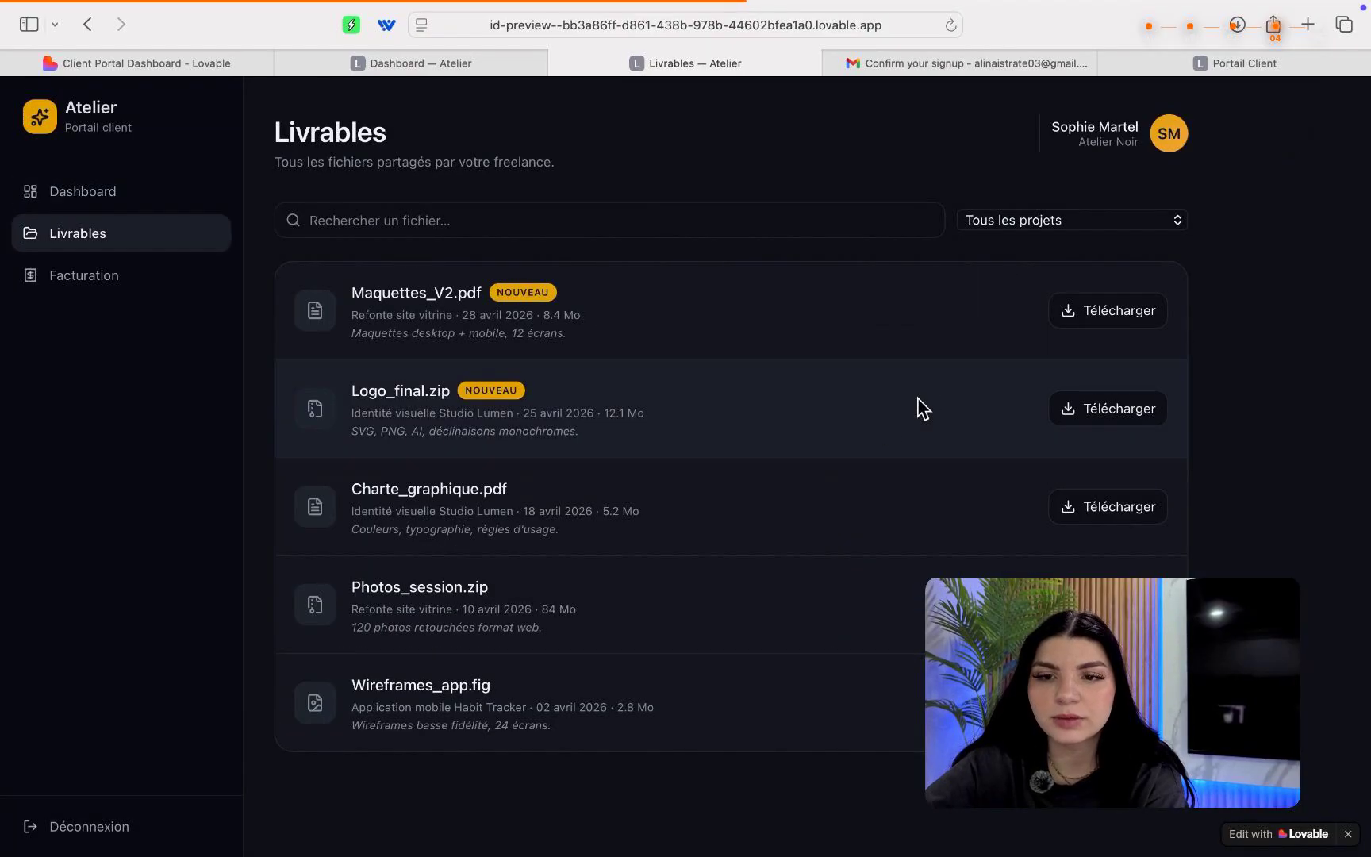
pyautogui.click(394, 220)
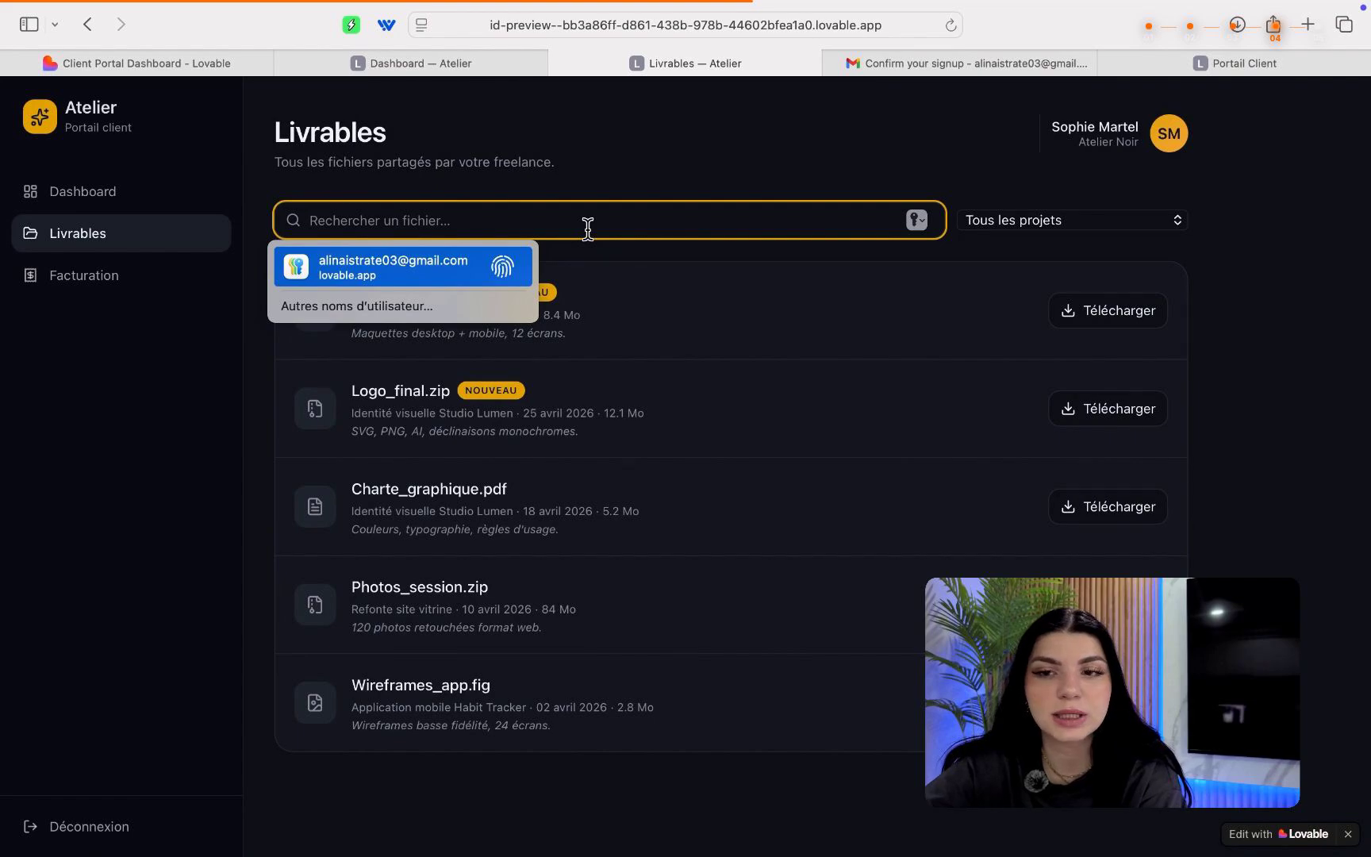
pyautogui.write('pho')
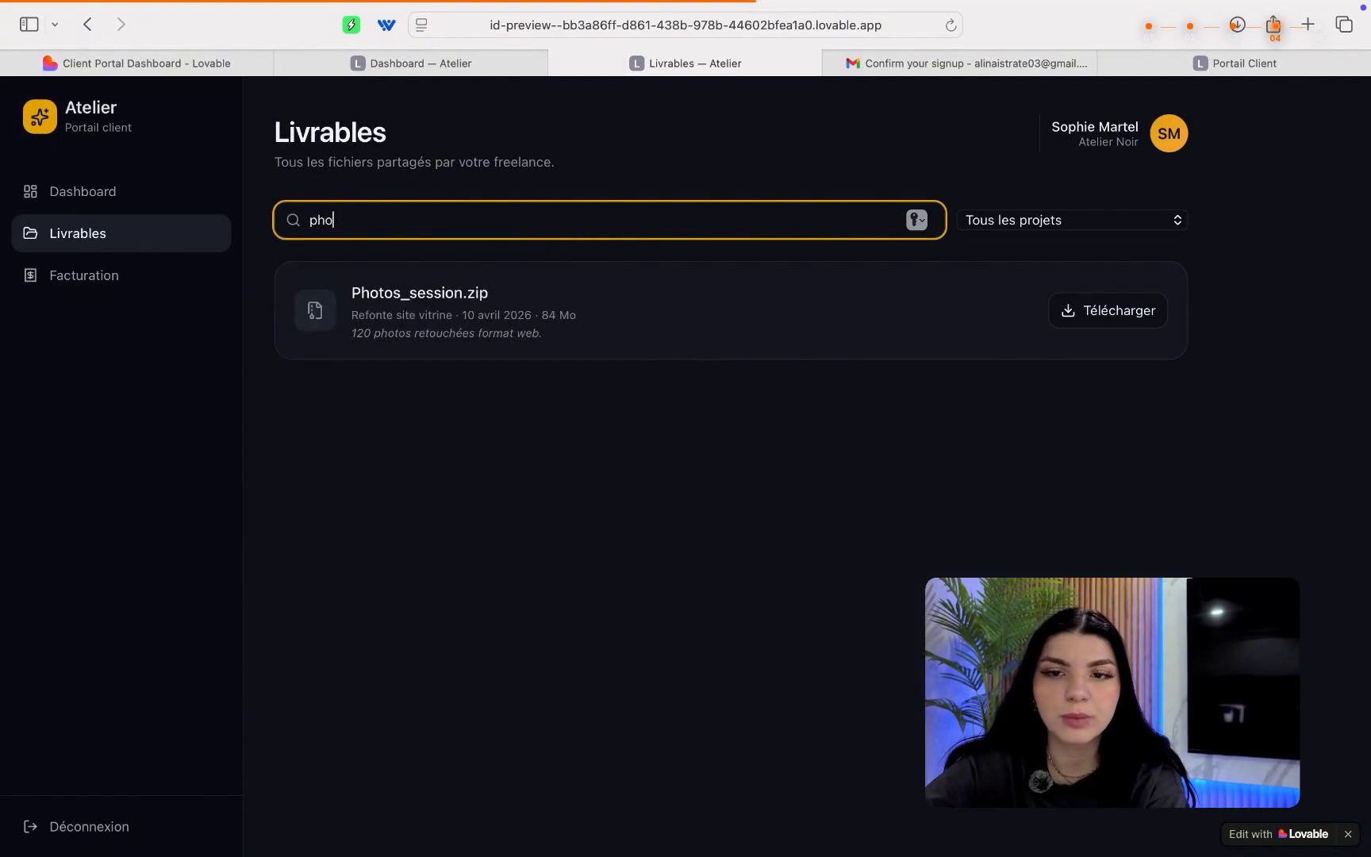
pyautogui.click(528, 315)
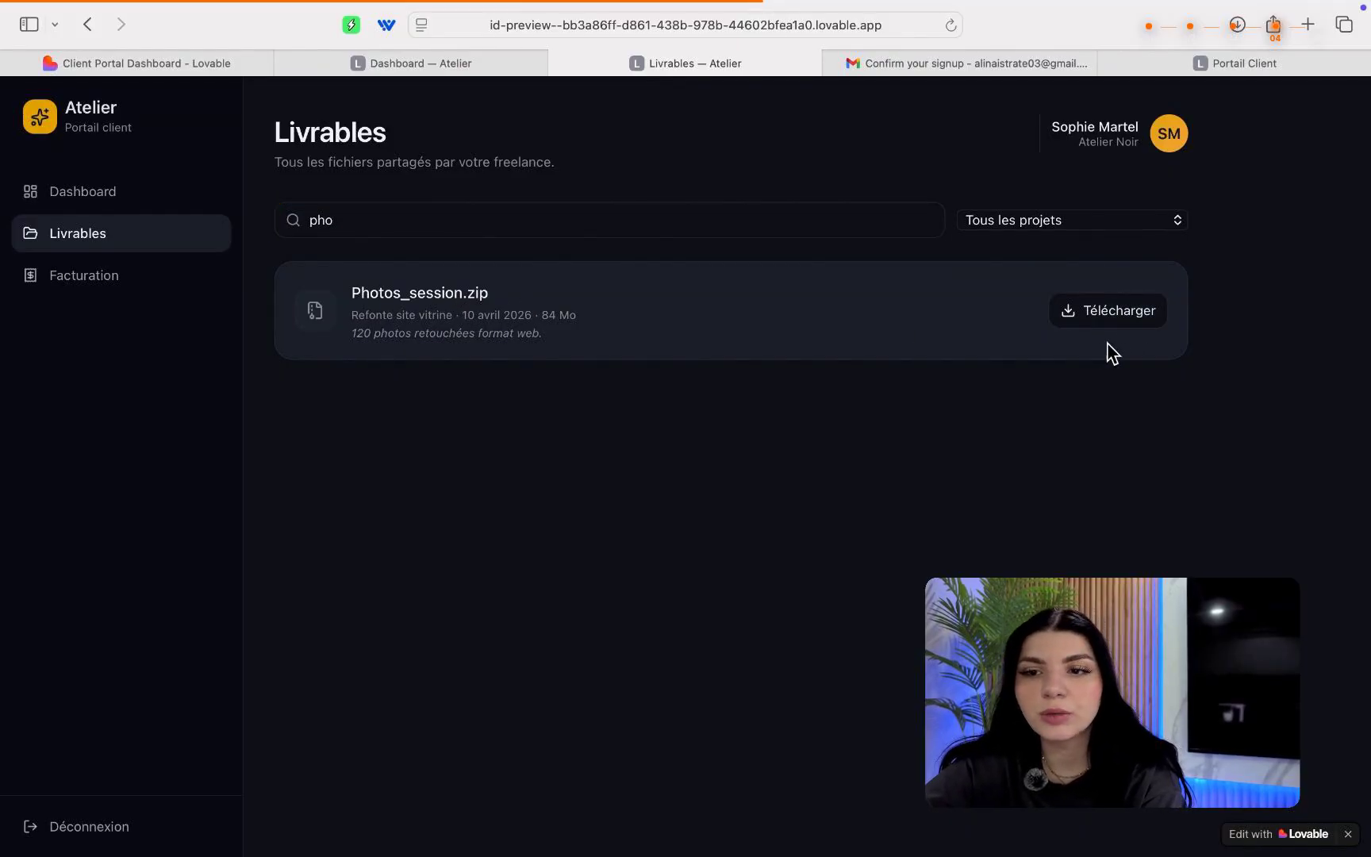
pyautogui.click(1056, 230)
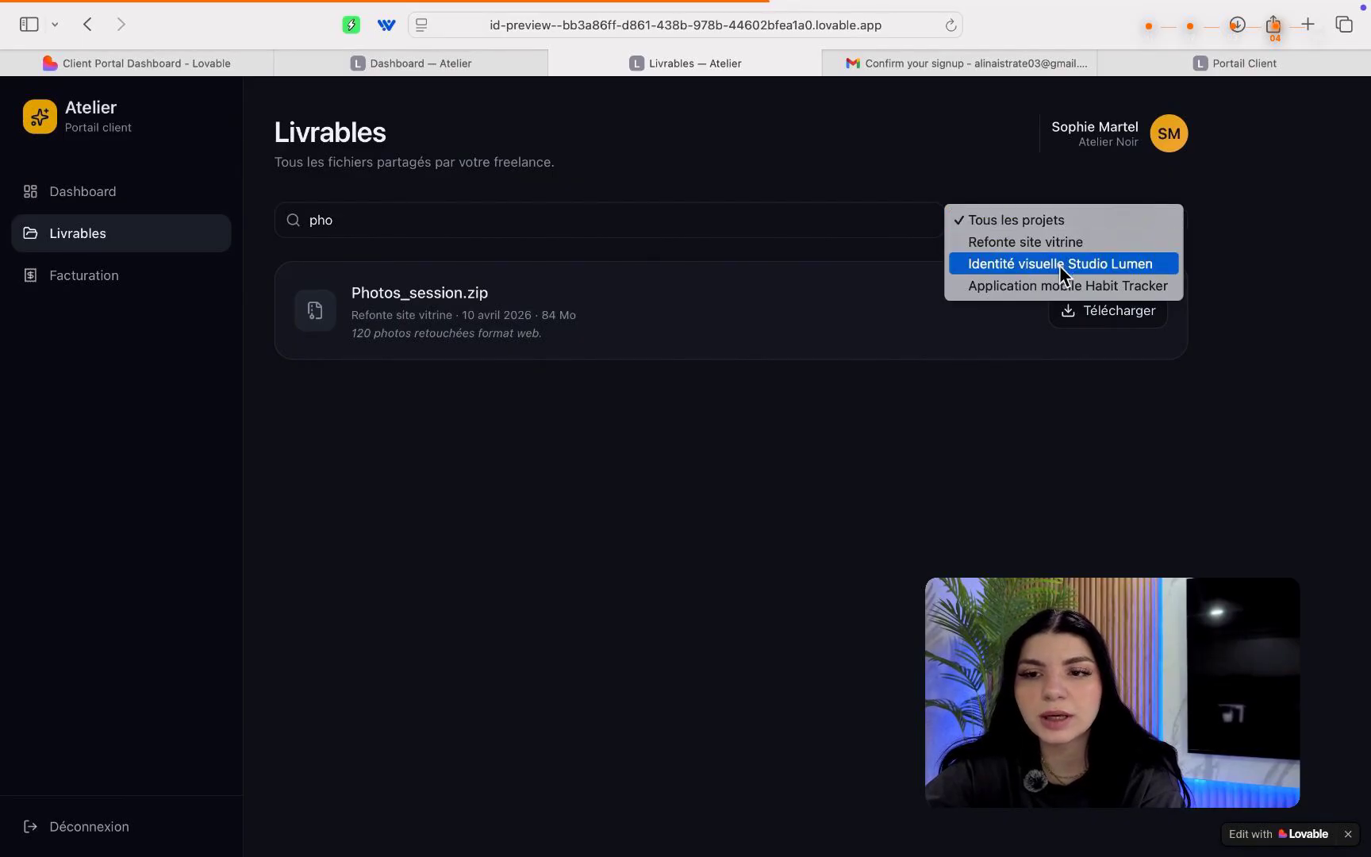
pyautogui.click(1054, 243)
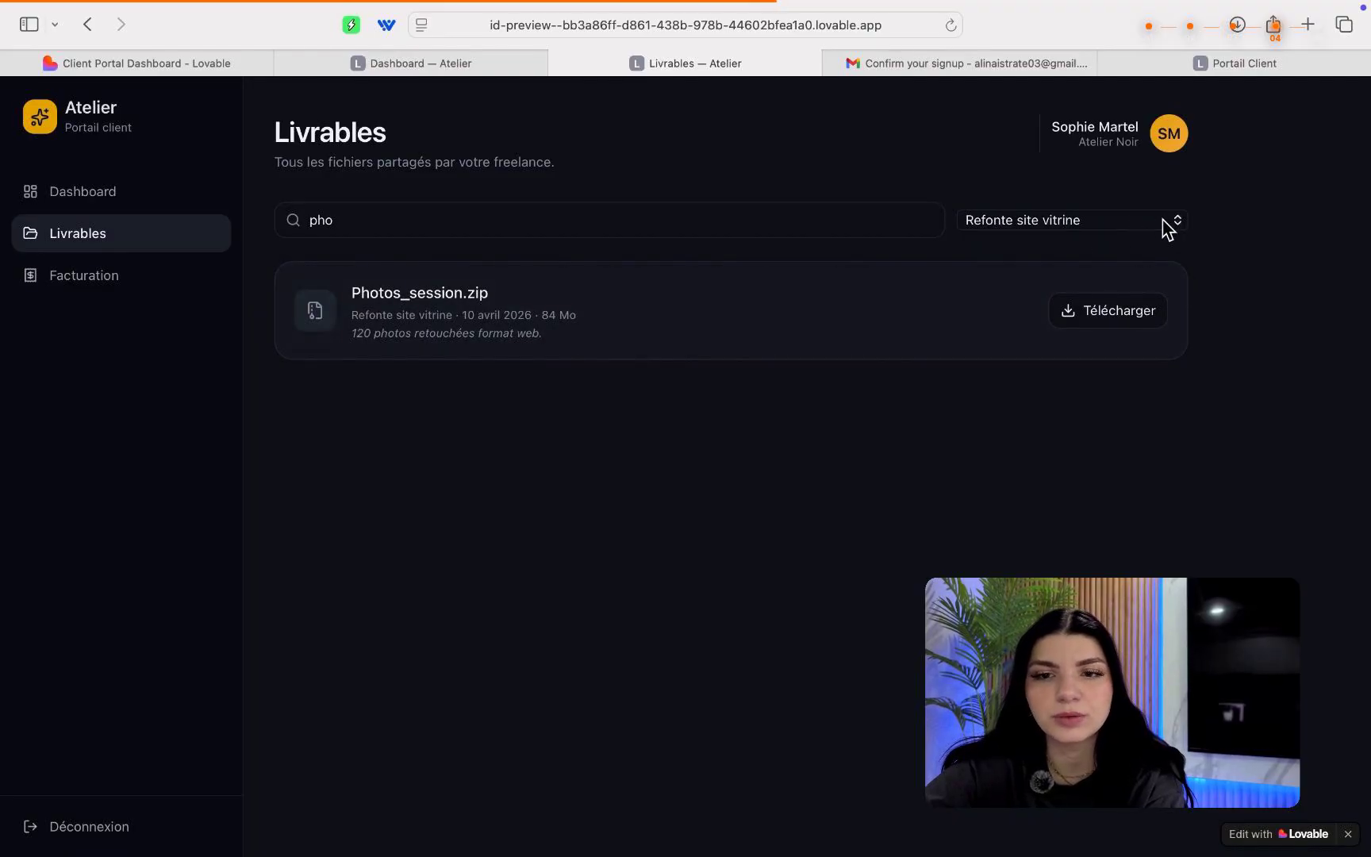
pyautogui.doubleClick(817, 228)
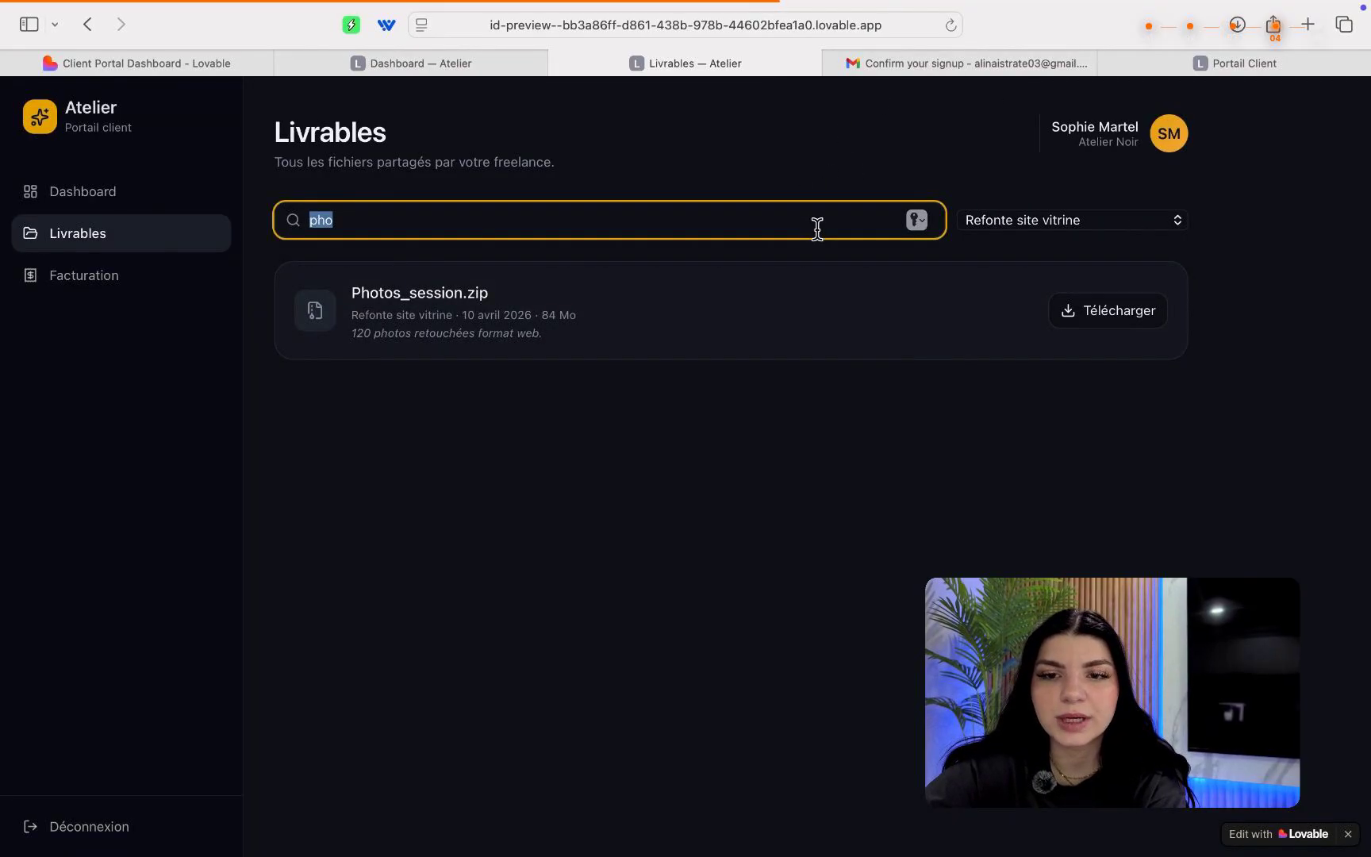
pyautogui.press('BackSpace')
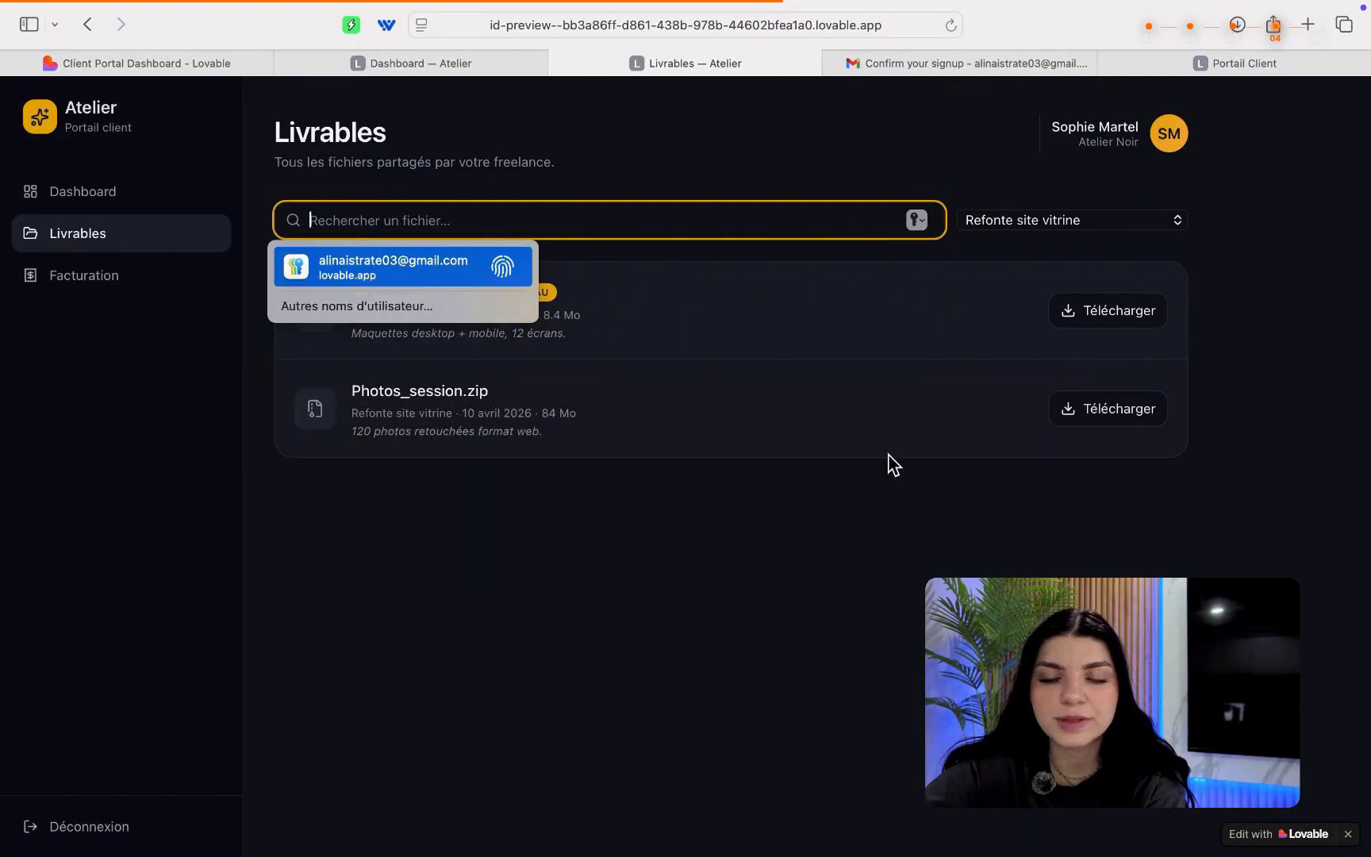
pyautogui.click(892, 467)
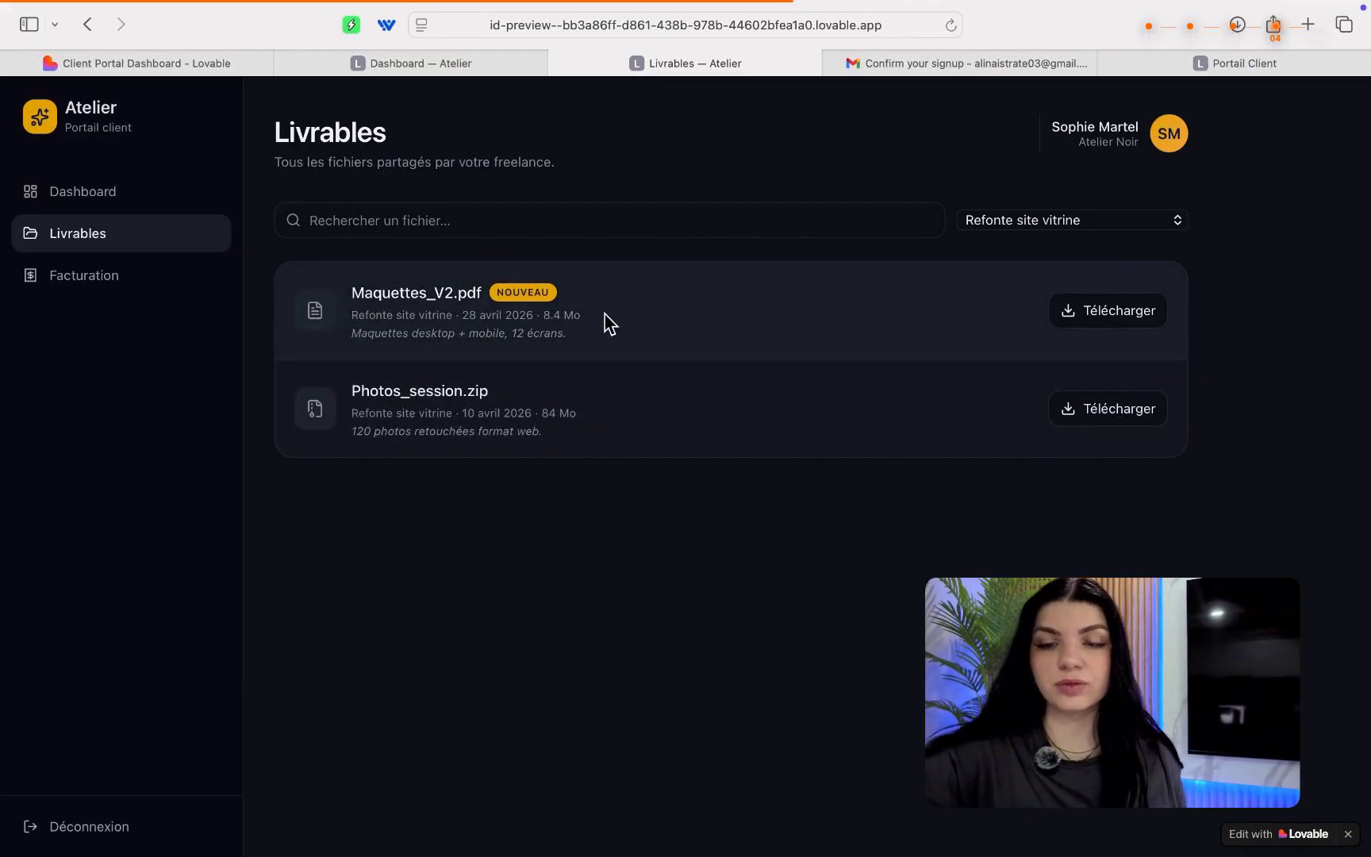
# Check the Facturation invoices page, then return to the Lovable editor and browse the suggestion chips.
pyautogui.click(111, 280)
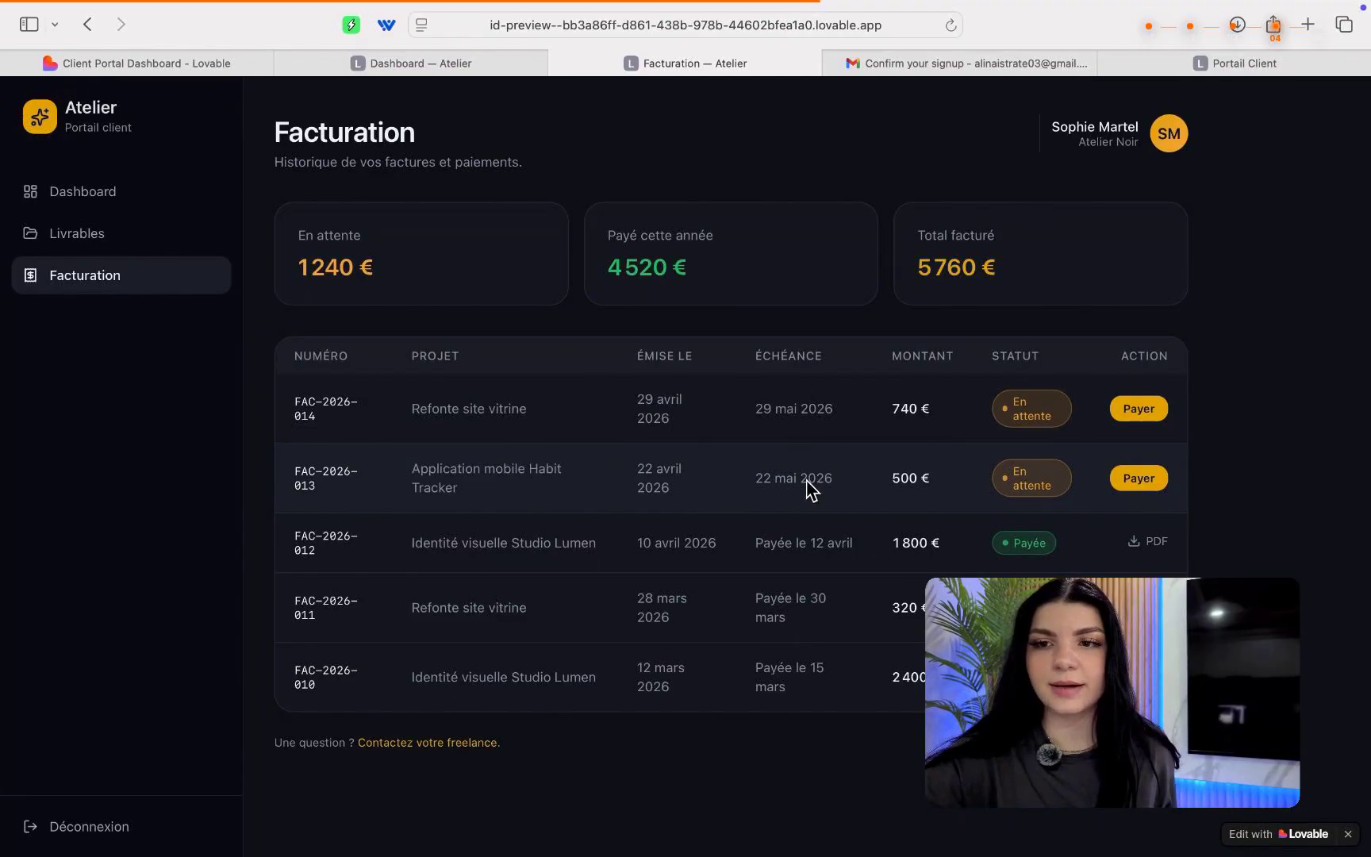
pyautogui.press('super+1')
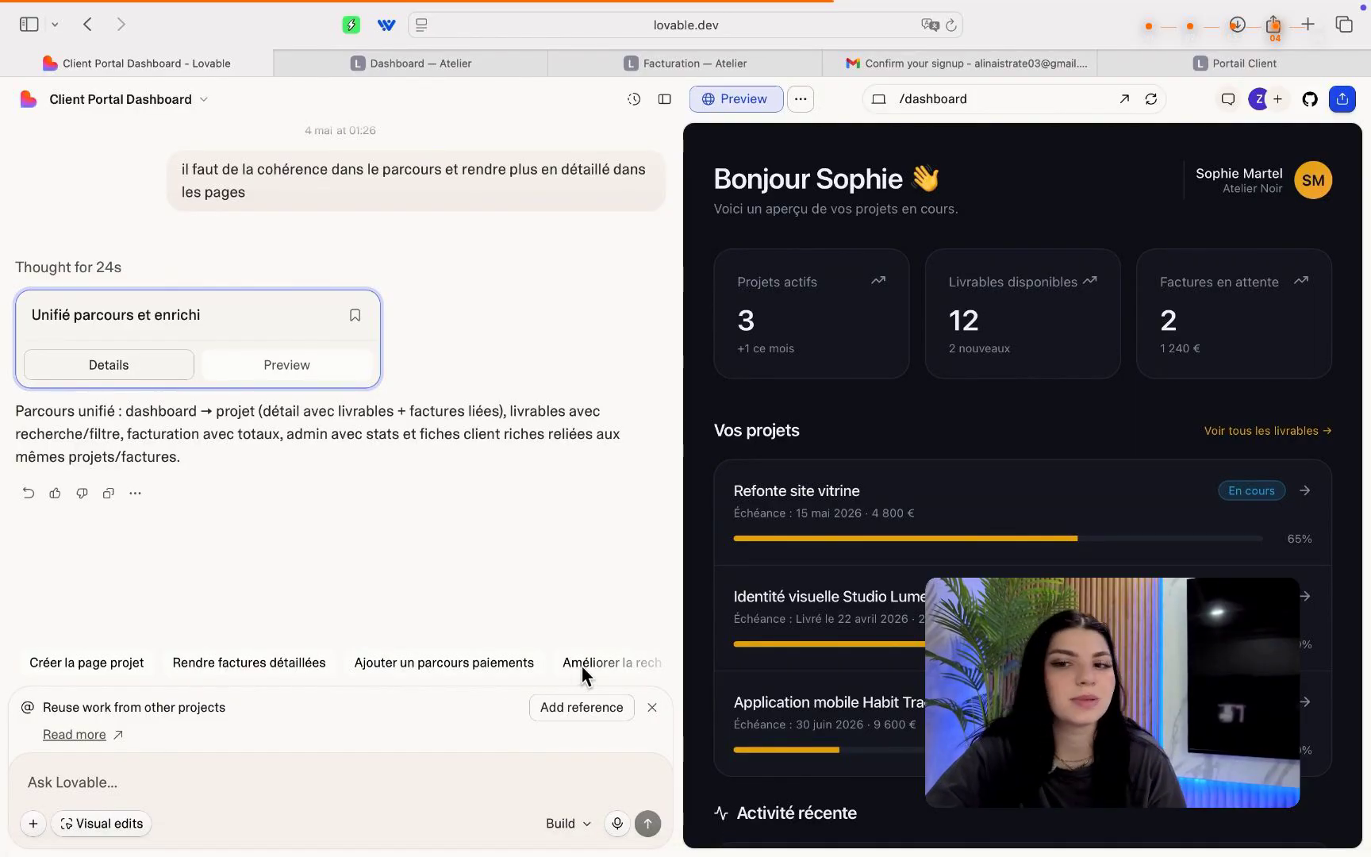
pyautogui.hscroll(5, 583, 666)
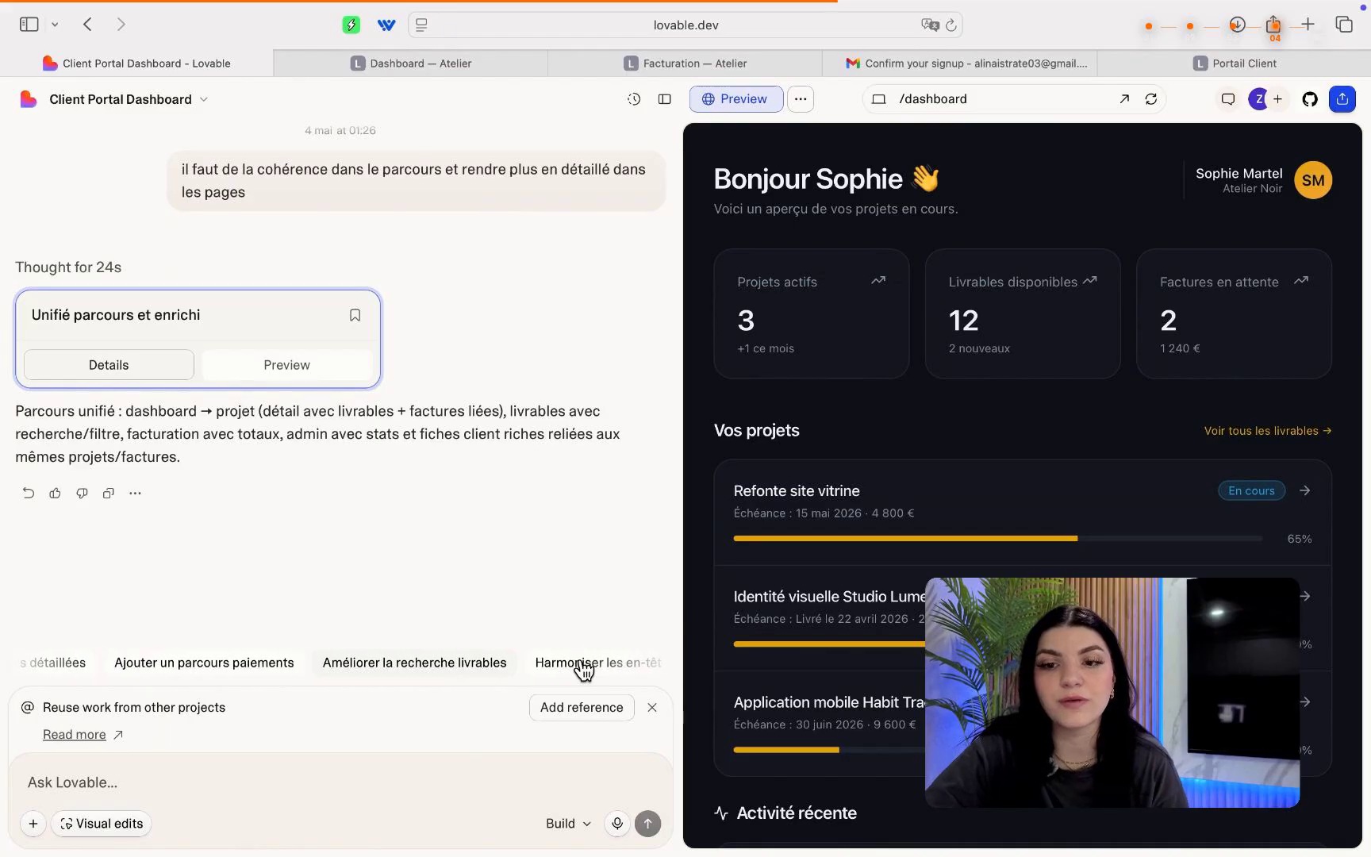
pyautogui.hscroll(-5, 583, 666)
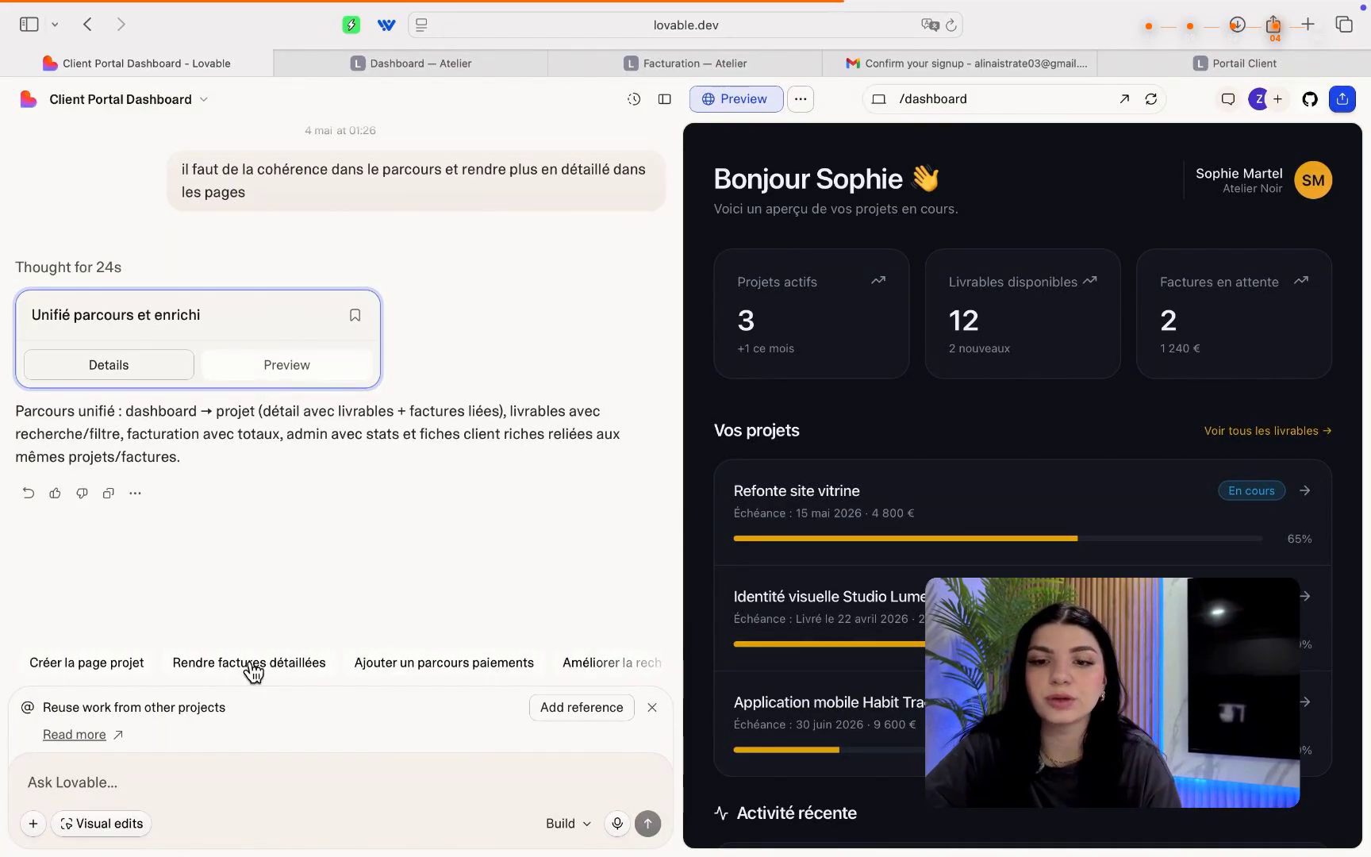
# Send the 'Rendre factures détaillées' suggestion to request a detail page for every invoice.
pyautogui.click(252, 667)
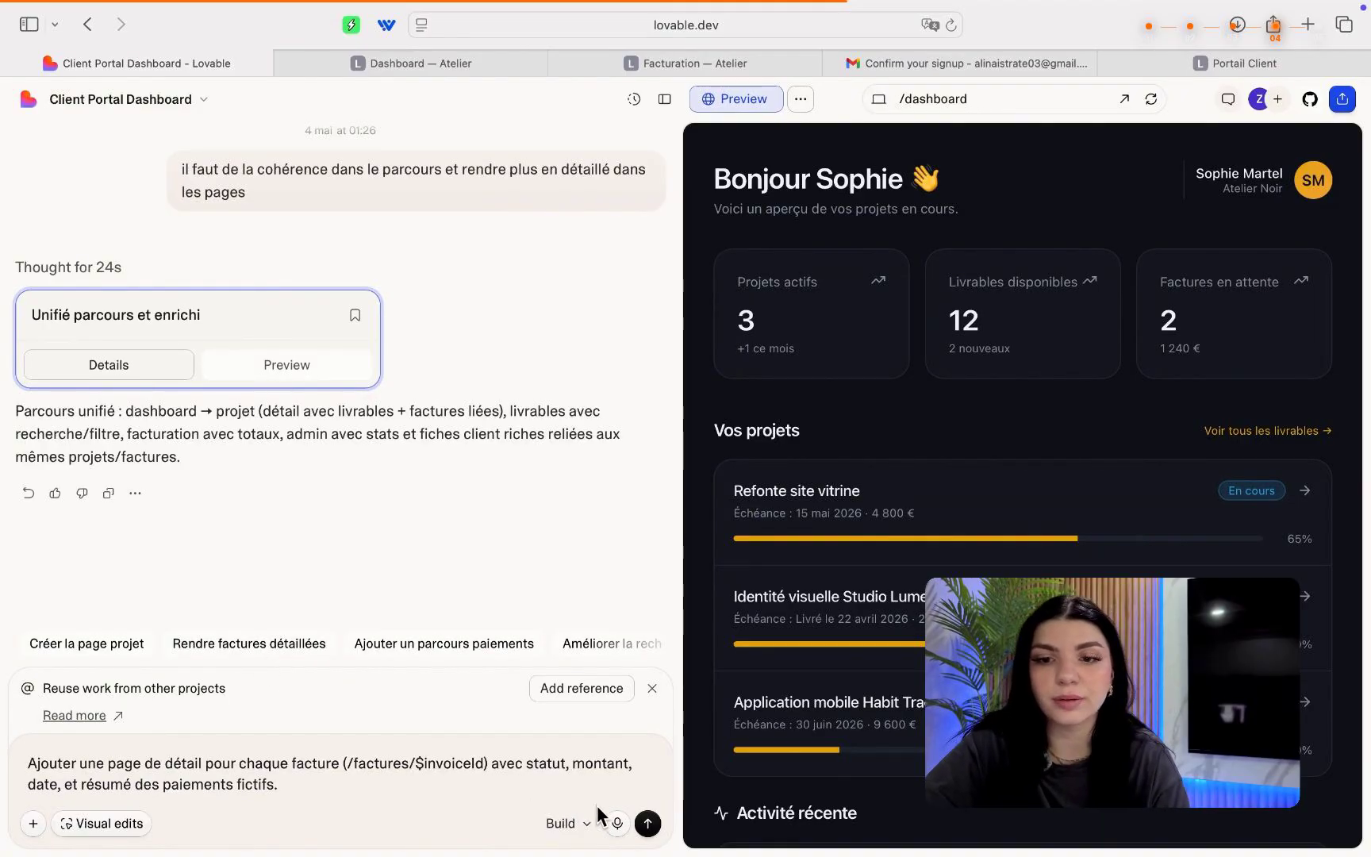
pyautogui.click(647, 824)
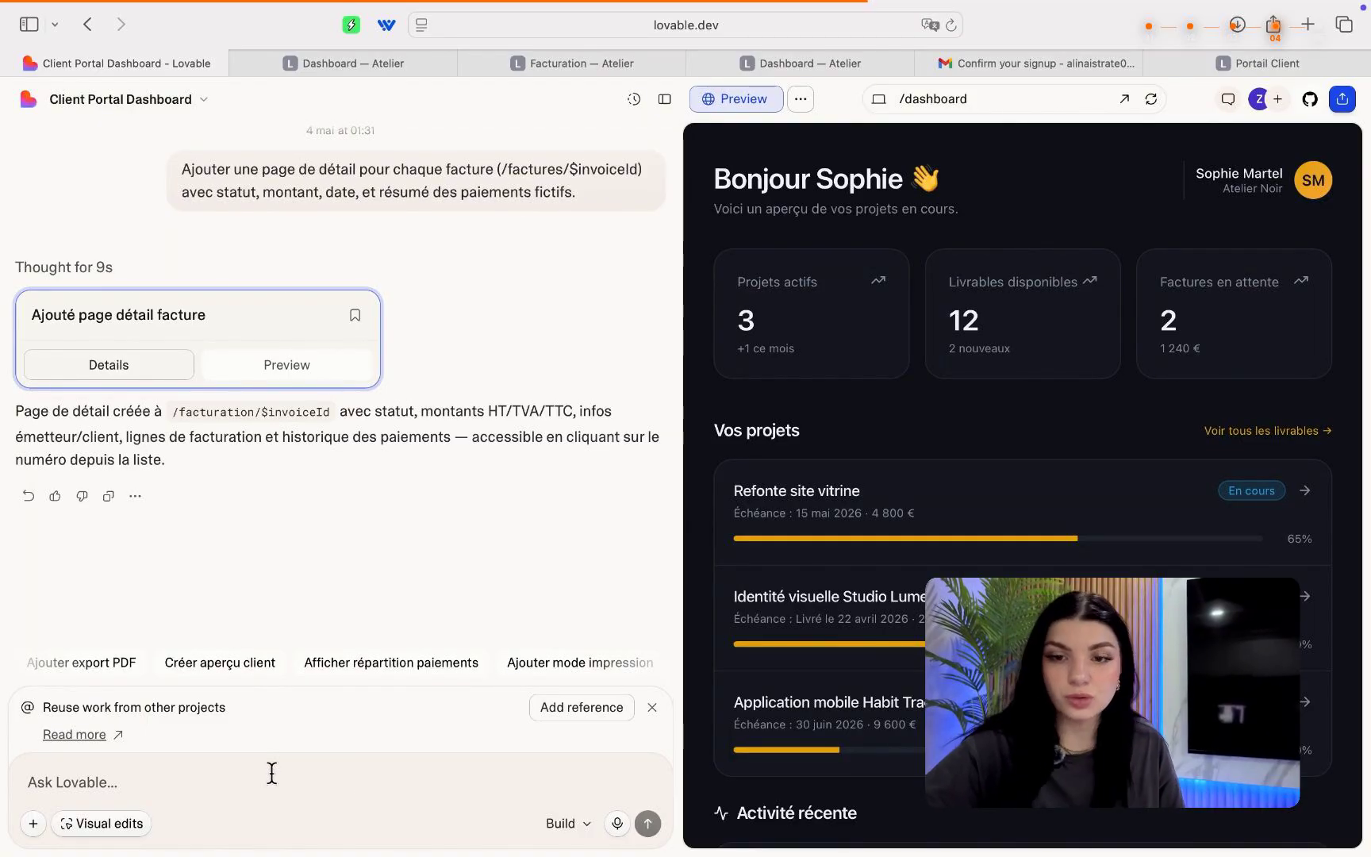
# Draft 'pour la prtie admin celui du freelance' in the prompt and switch the preview to /admin.
pyautogui.write('pour la')
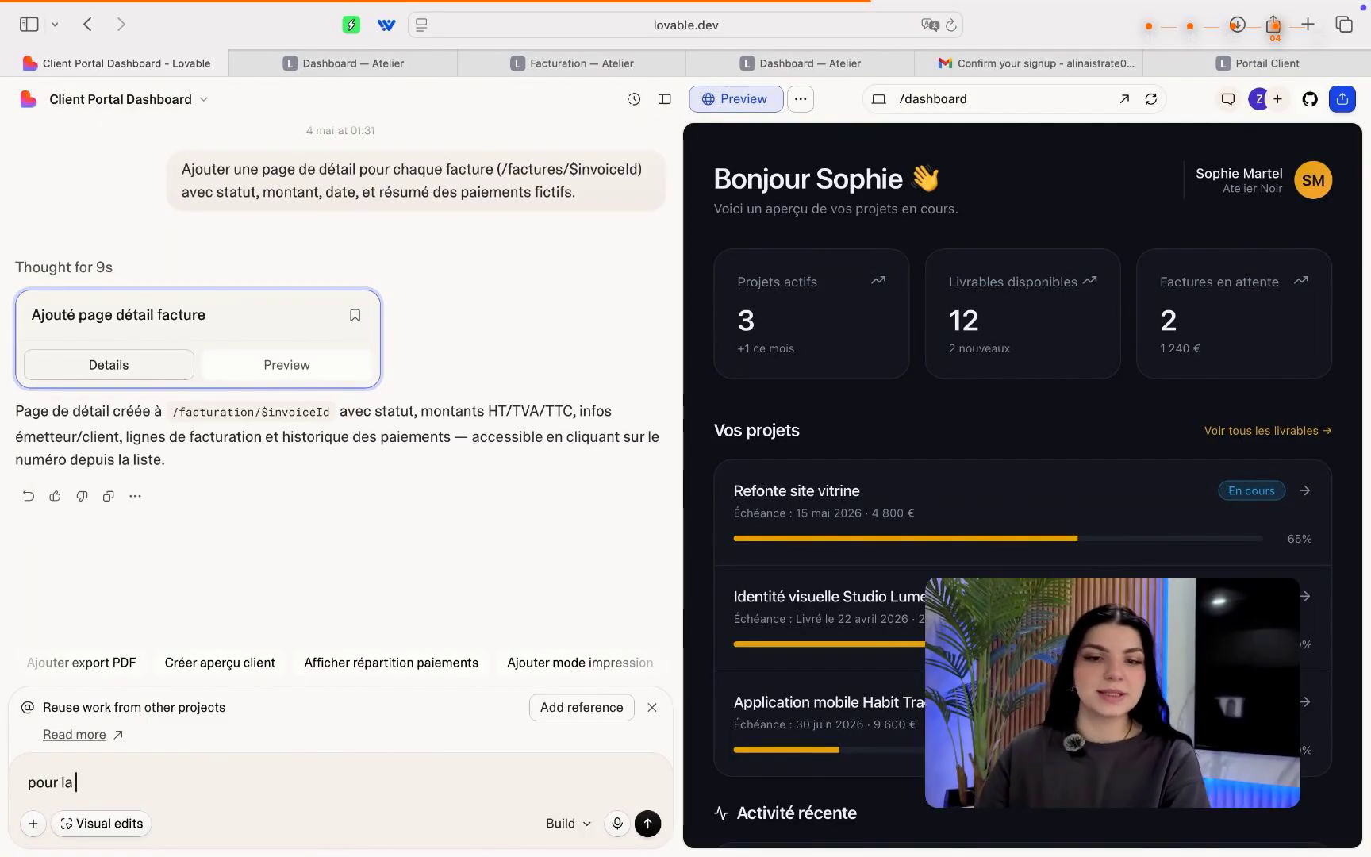
pyautogui.write(' prtie ')
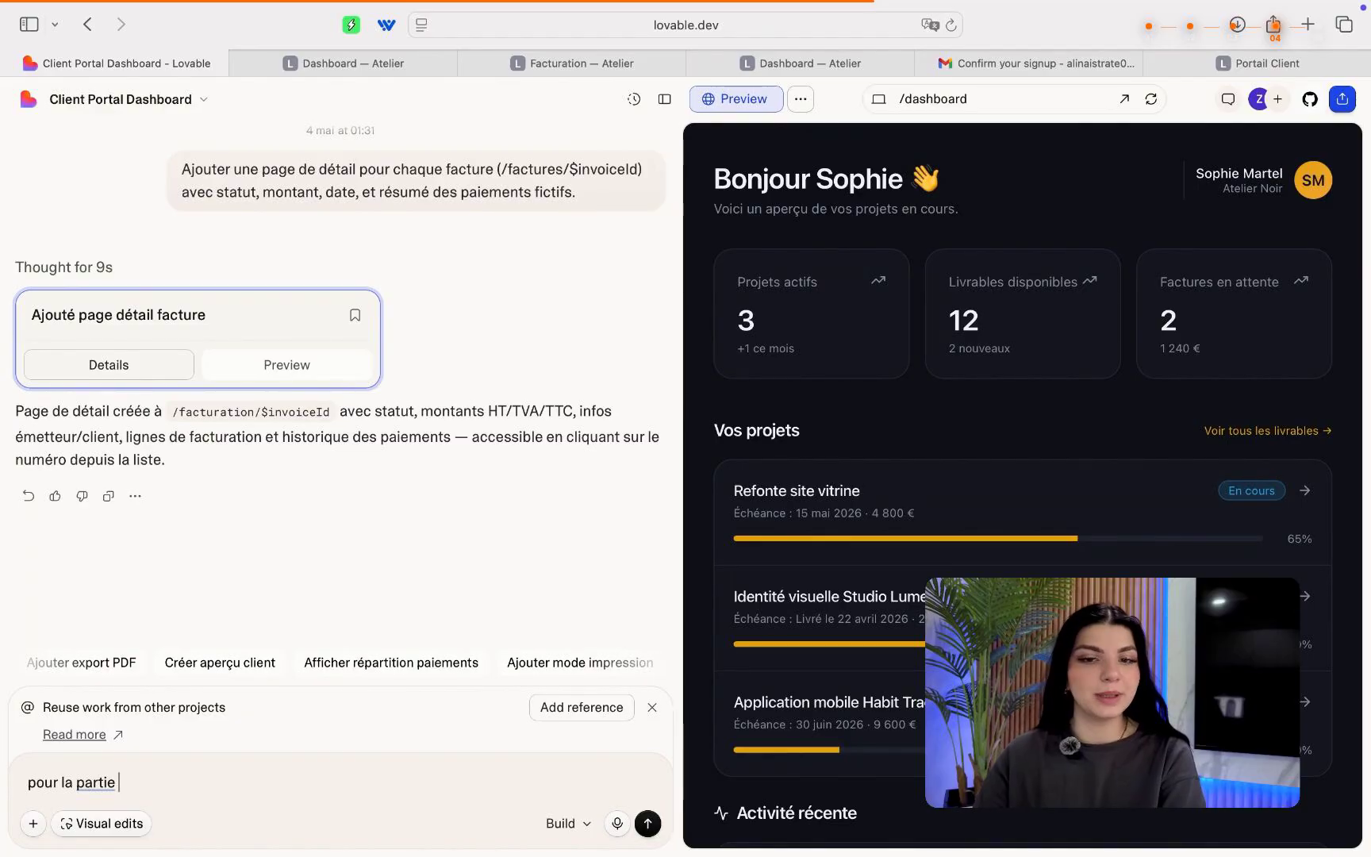
pyautogui.write('admin ')
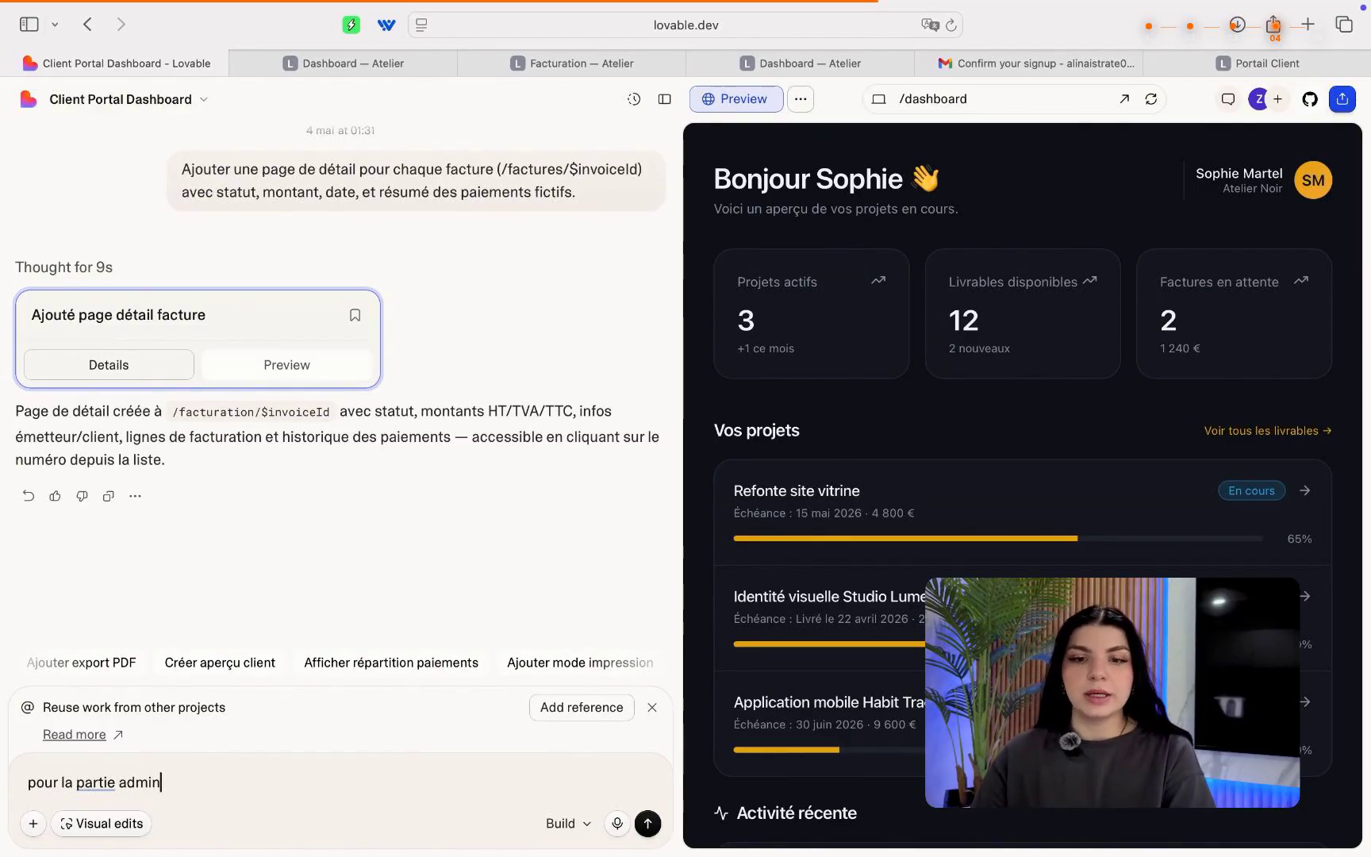
pyautogui.write('ce')
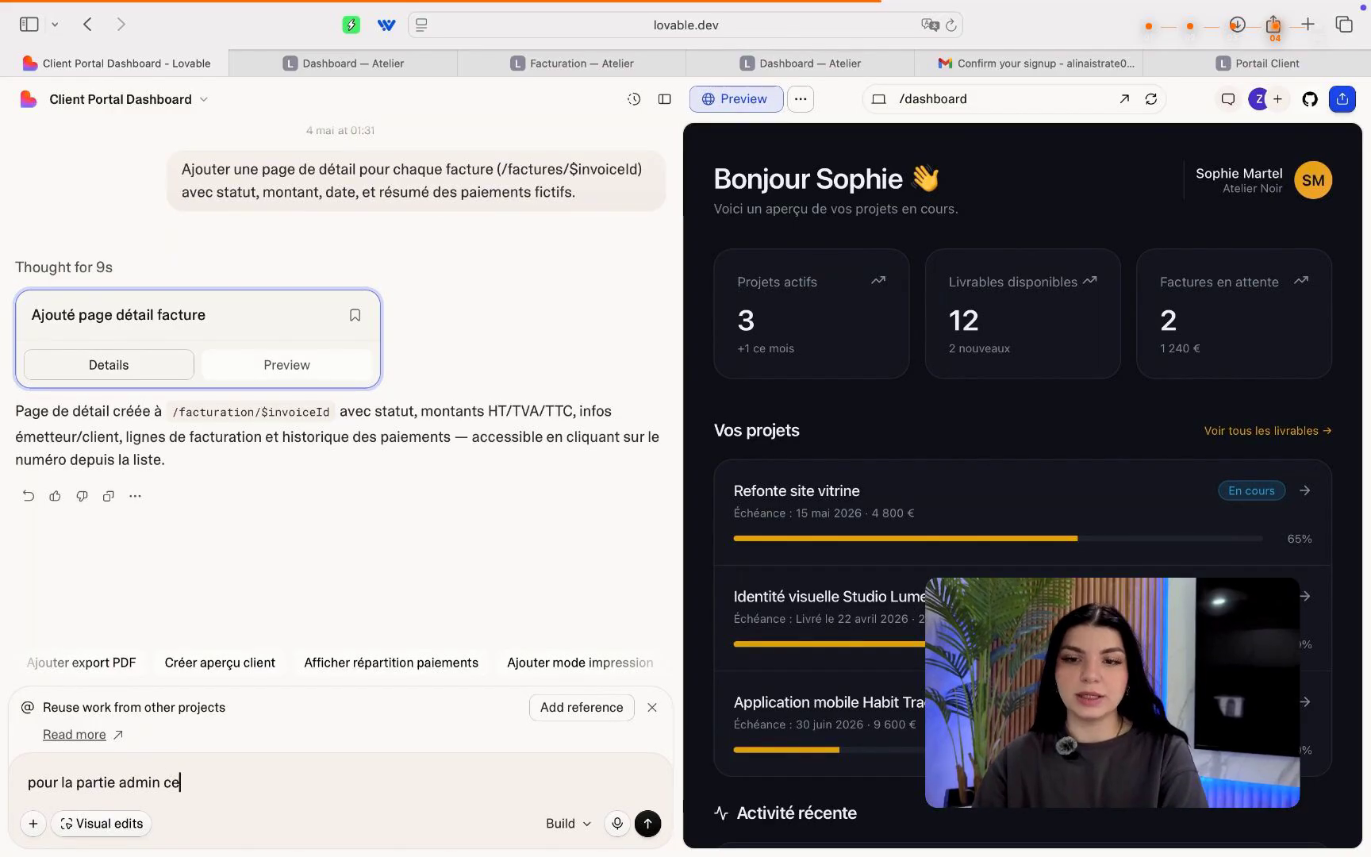
pyautogui.write('lui du')
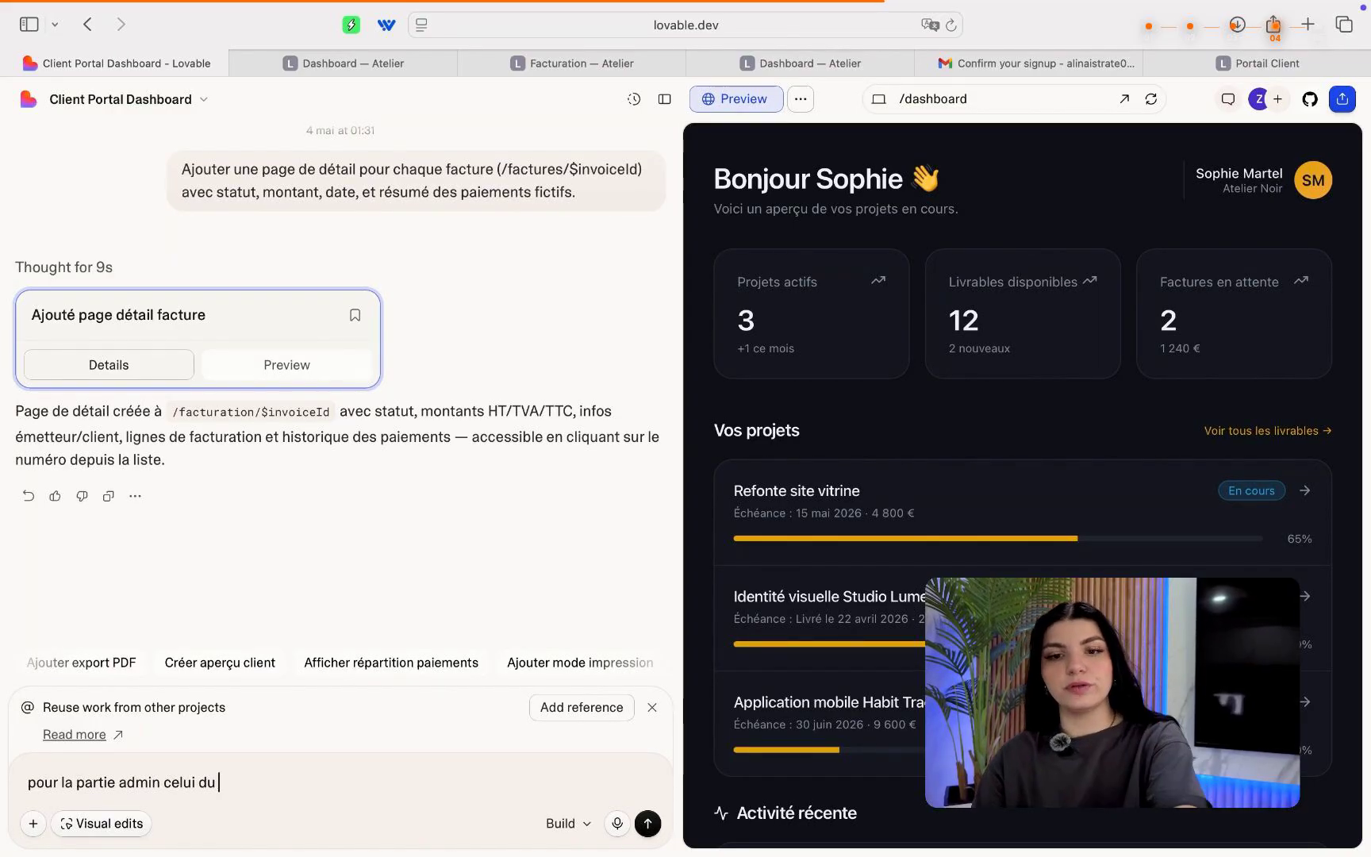
pyautogui.write(' freelance')
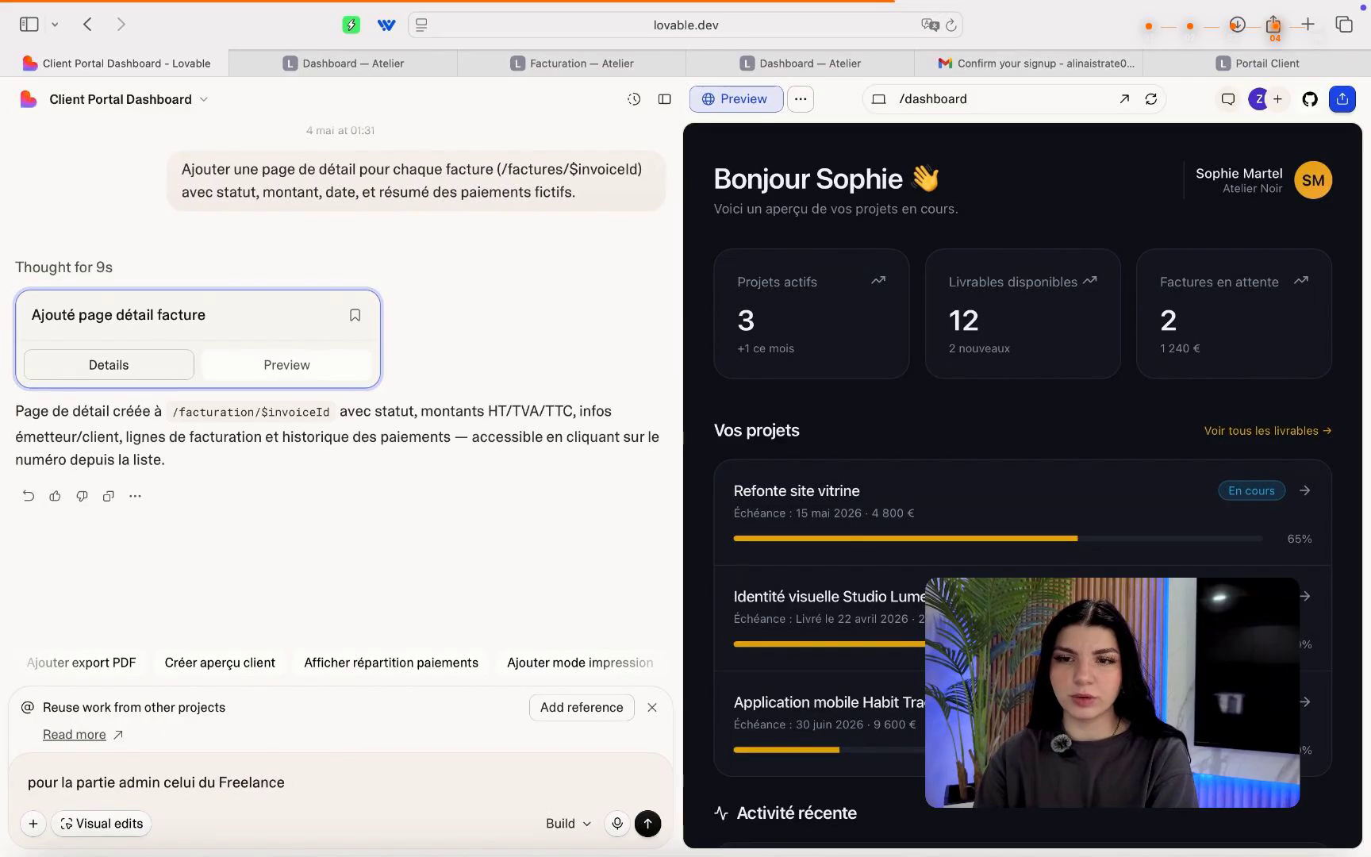
pyautogui.click(1014, 101)
pyautogui.click(973, 293)
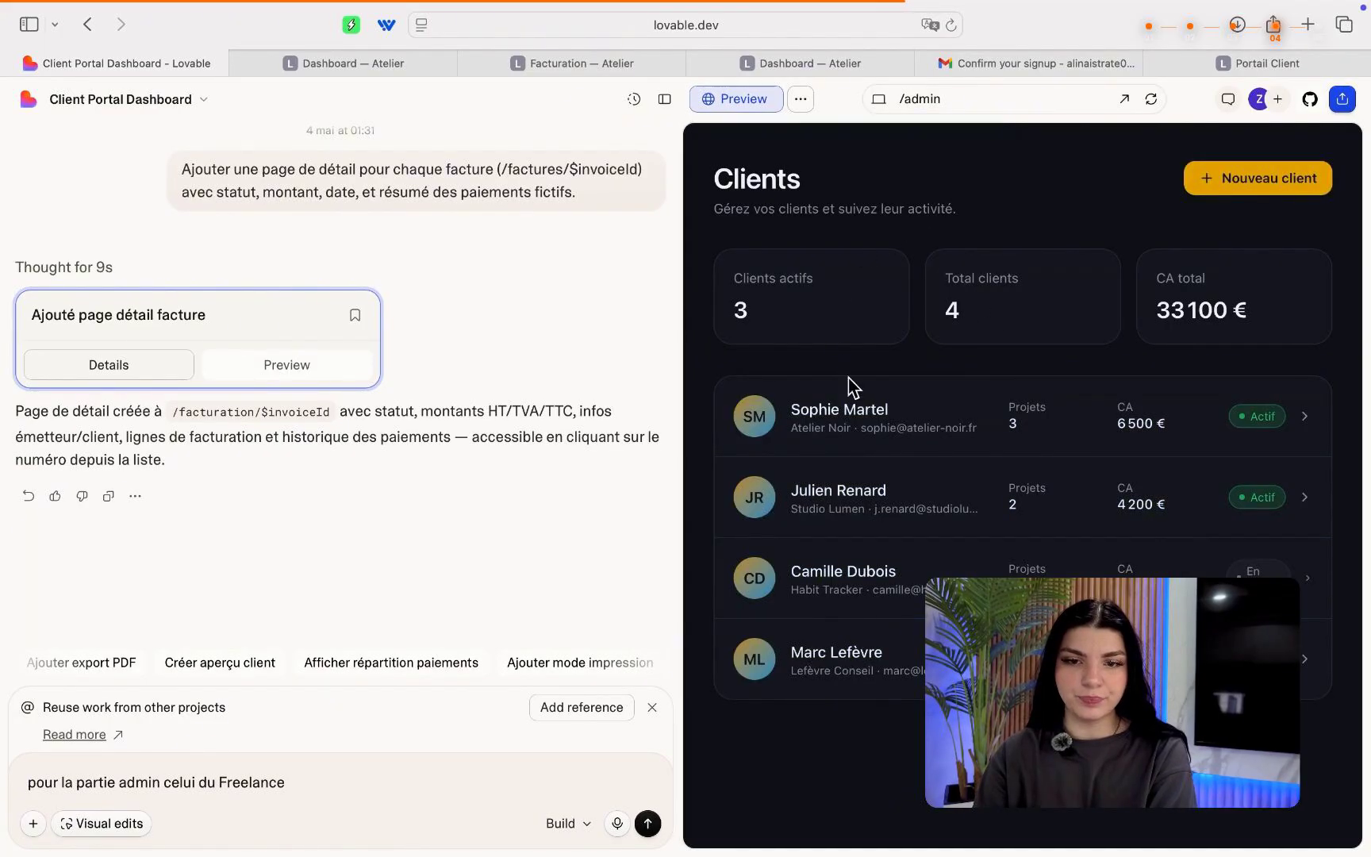
# Open the first client's detail page from the admin list and scroll through it.
pyautogui.click(881, 425)
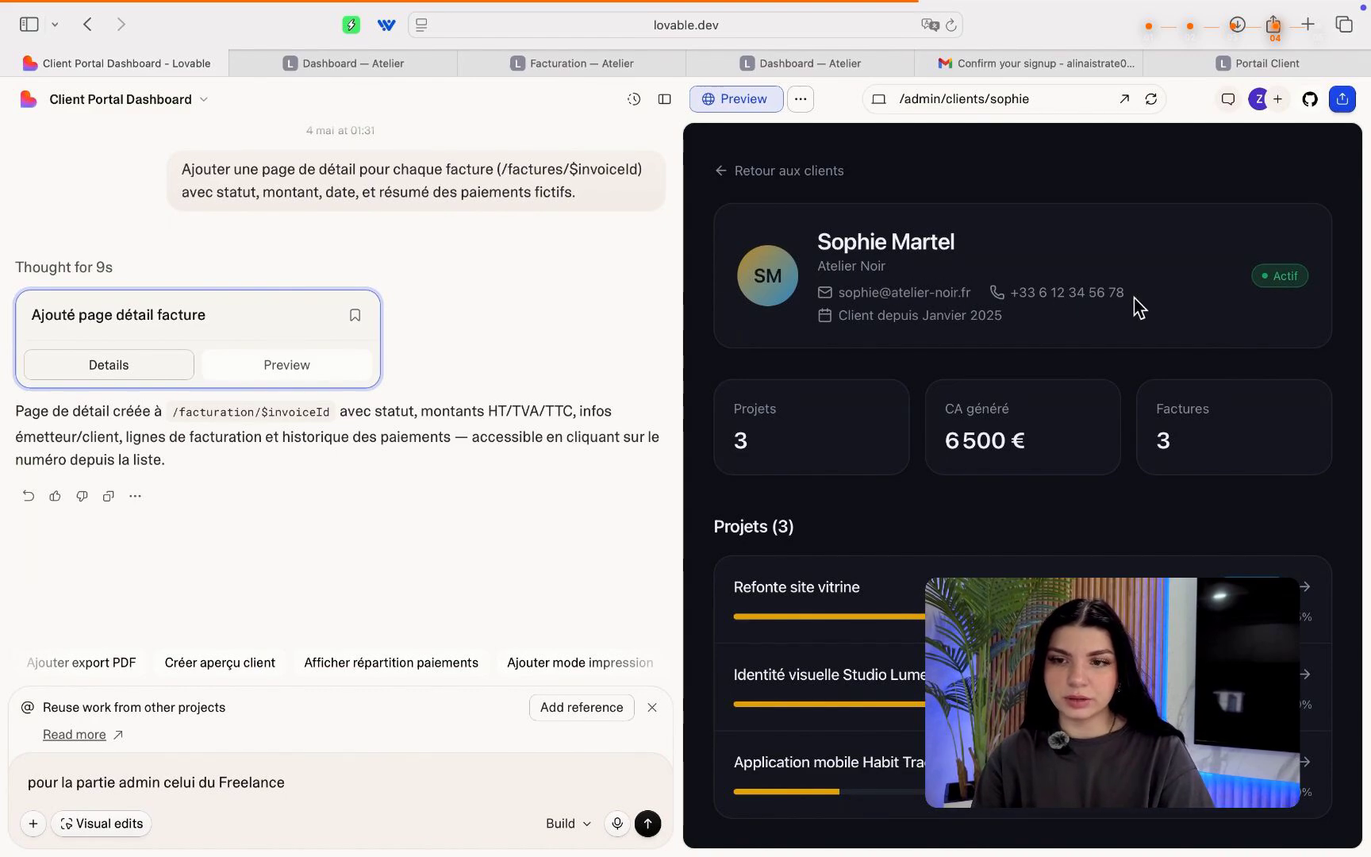
pyautogui.scroll(-5, 912, 488)
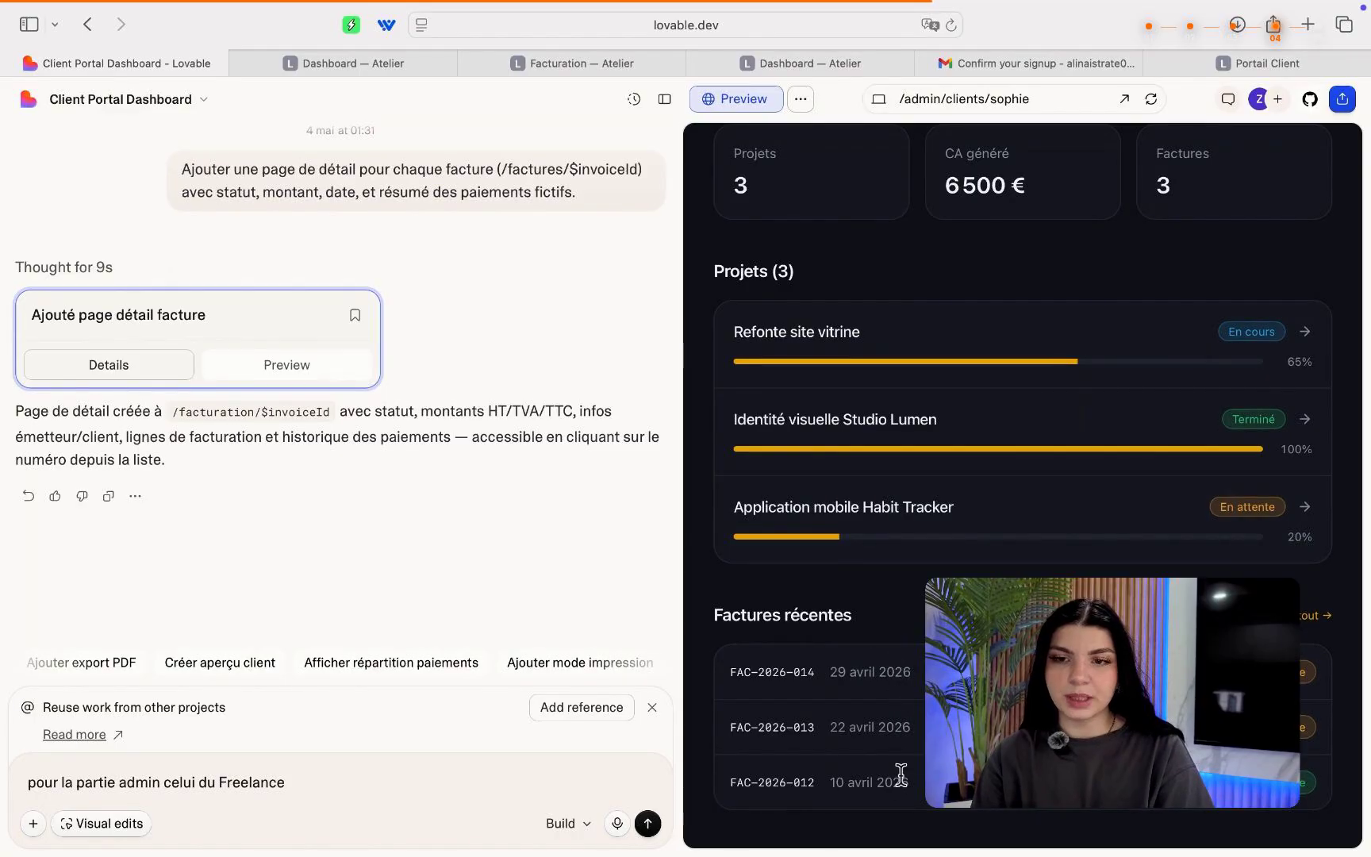
pyautogui.scroll(3, 920, 583)
pyautogui.scroll(2, 921, 580)
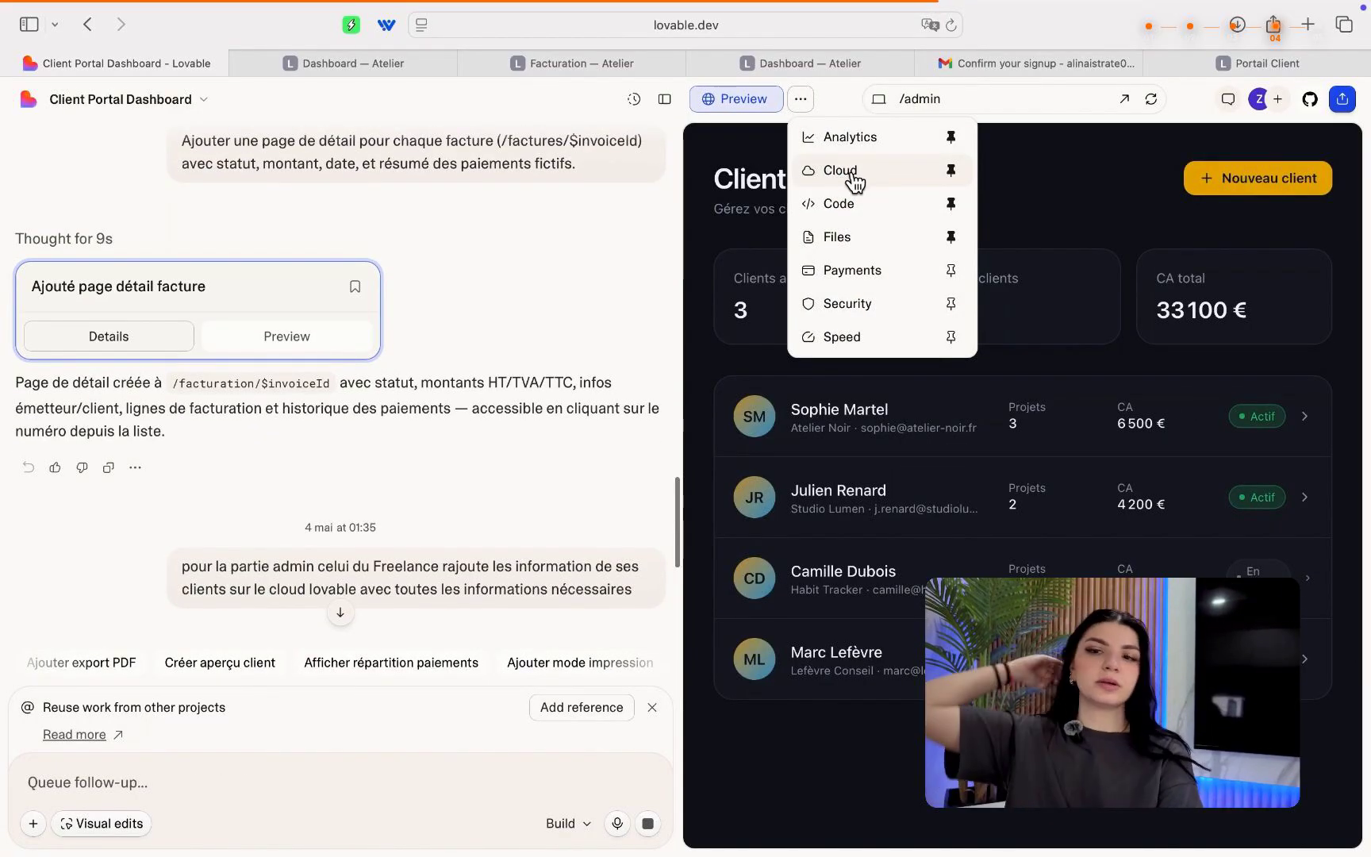
# Look over the Cloud backend overview, then browse the project's code file tree.
pyautogui.click(853, 173)
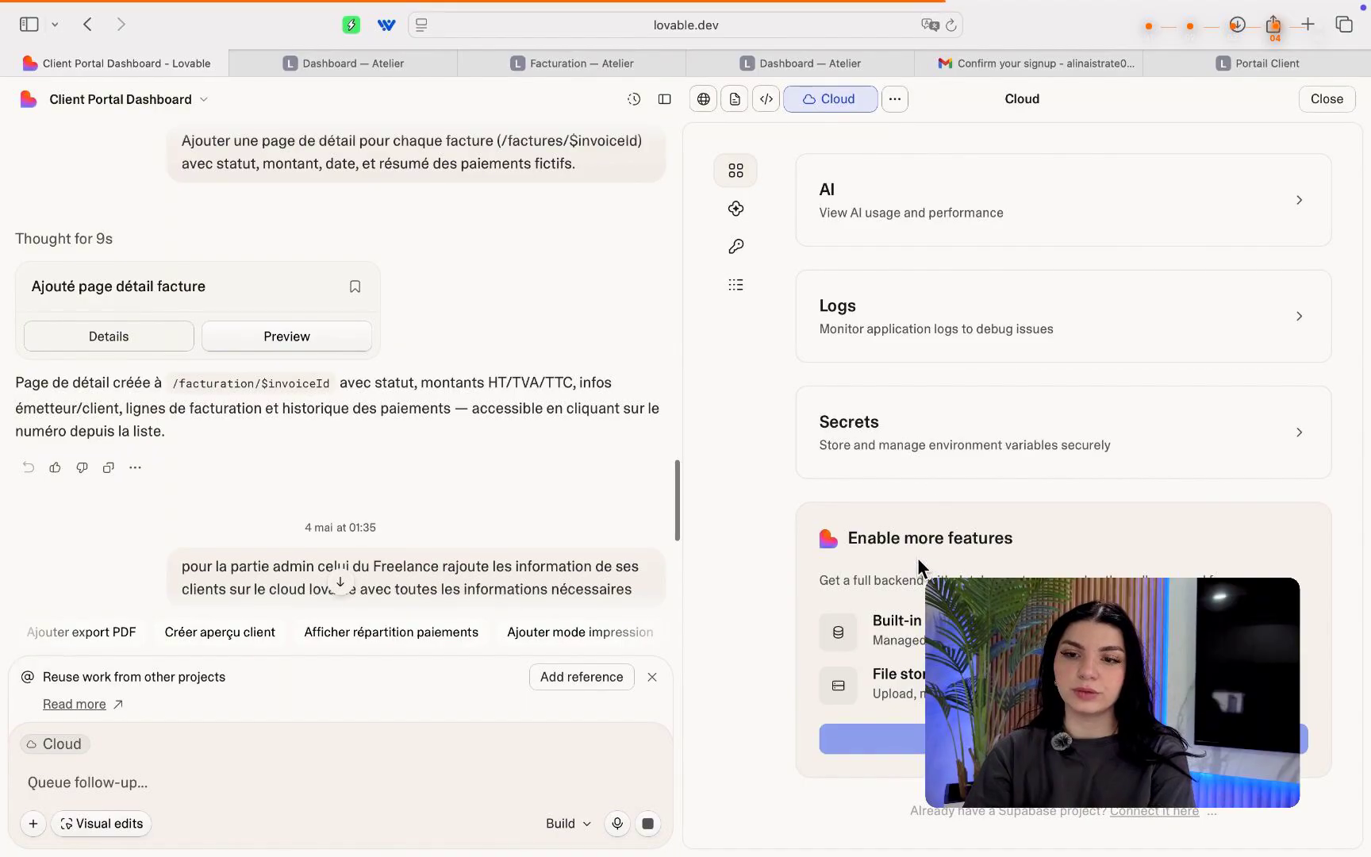
pyautogui.scroll(-1, 918, 557)
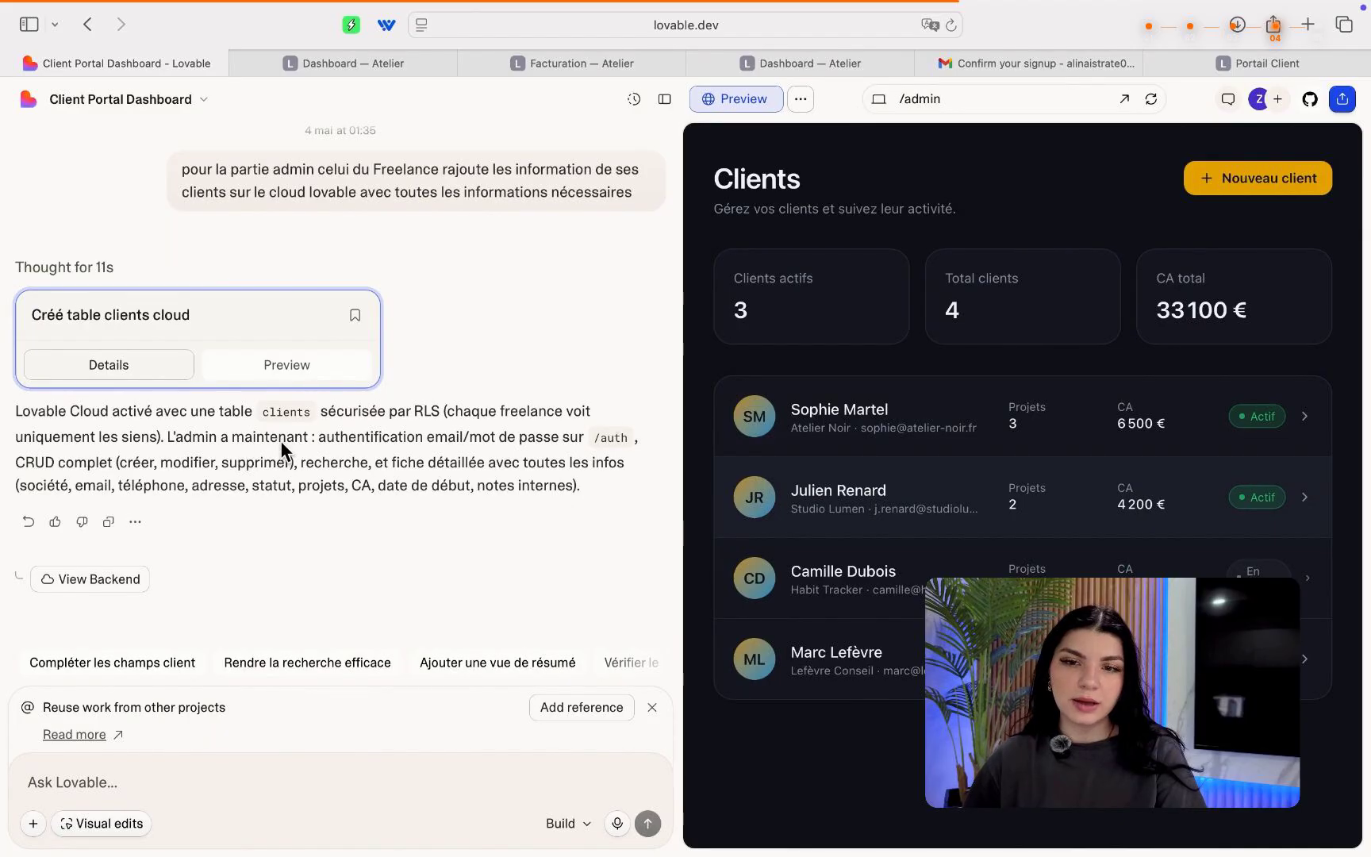
pyautogui.click(800, 99)
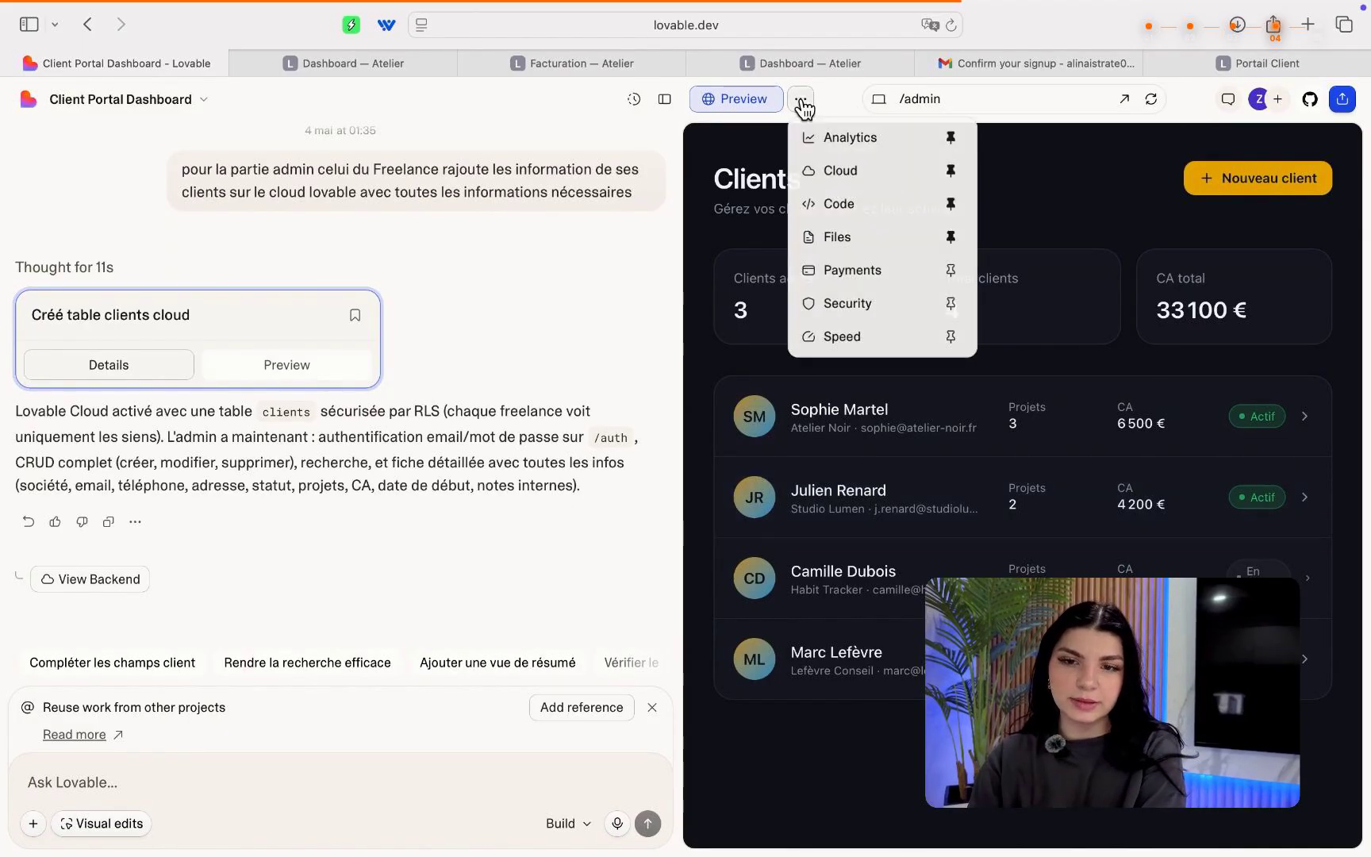
pyautogui.click(847, 221)
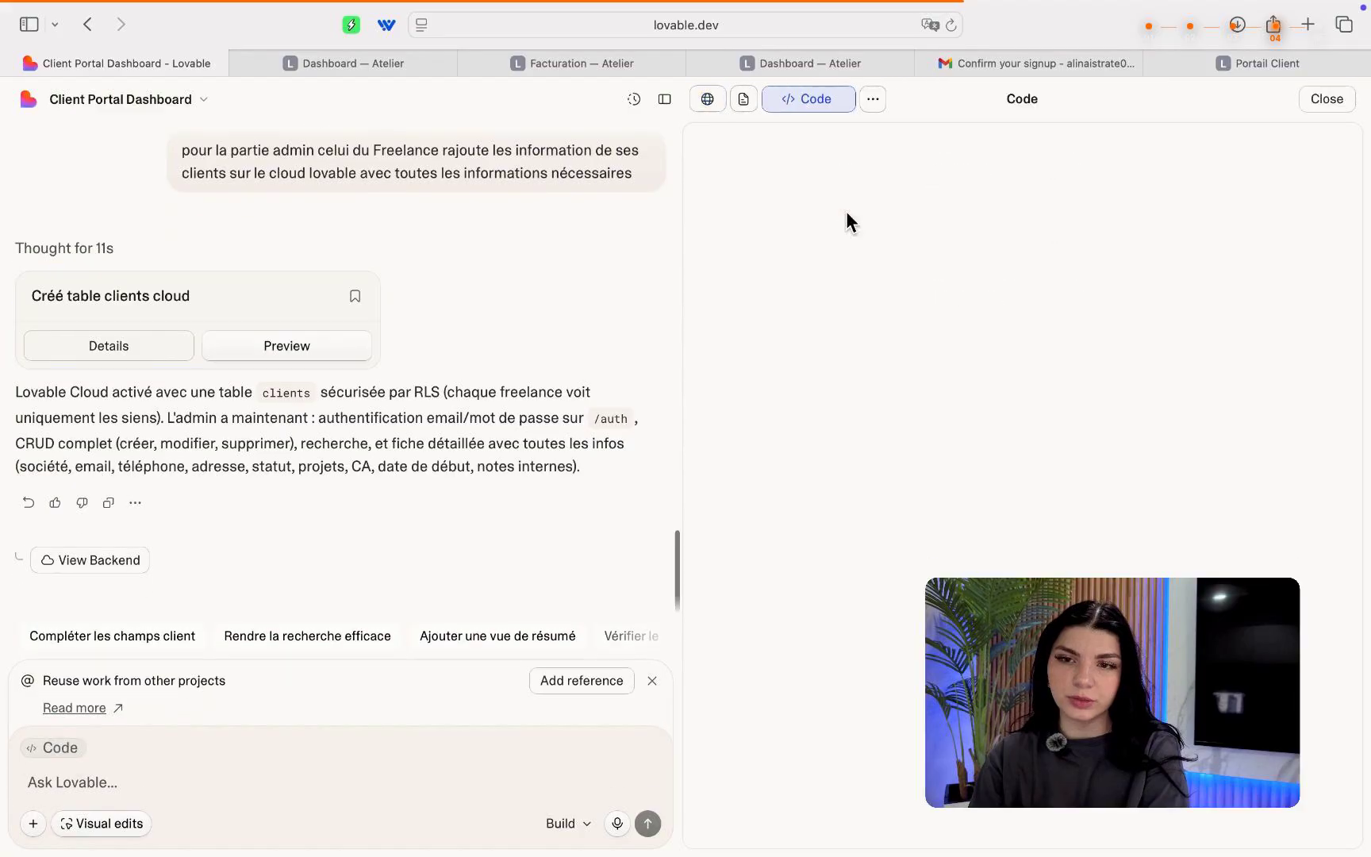
pyautogui.click(826, 110)
# Reopen Cloud, inspect the empty clients table, and return to the app preview.
pyautogui.click(801, 100)
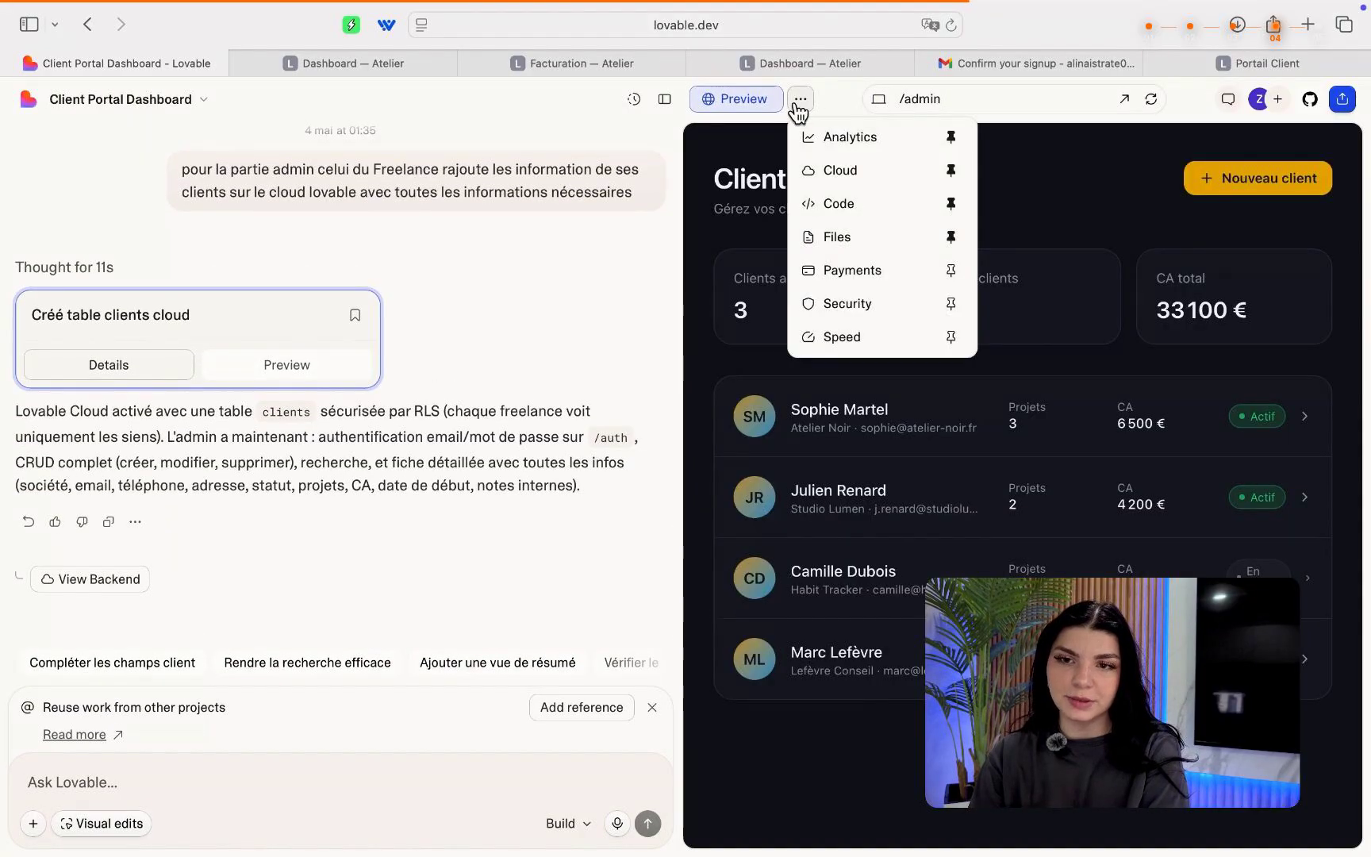
pyautogui.click(846, 181)
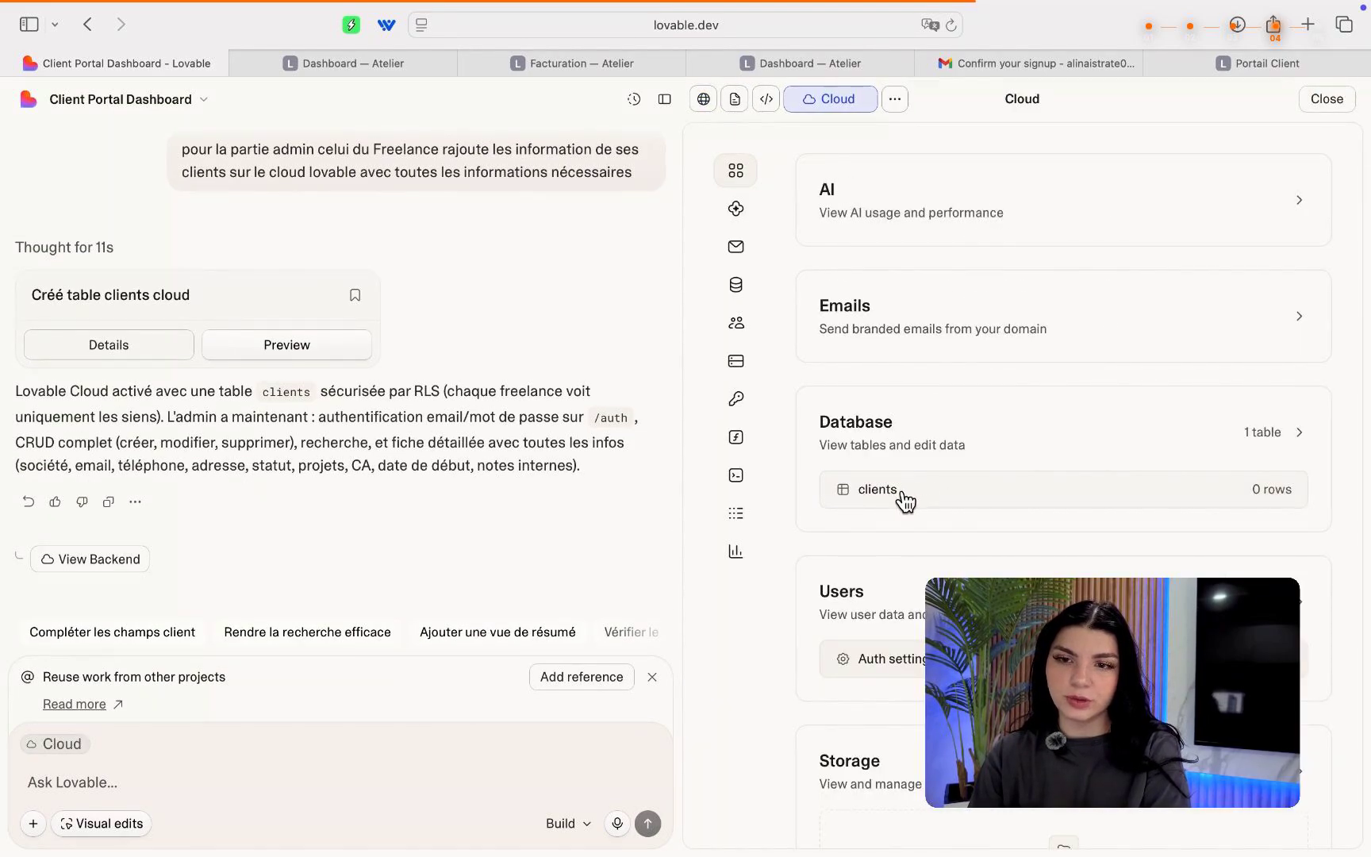
pyautogui.click(941, 498)
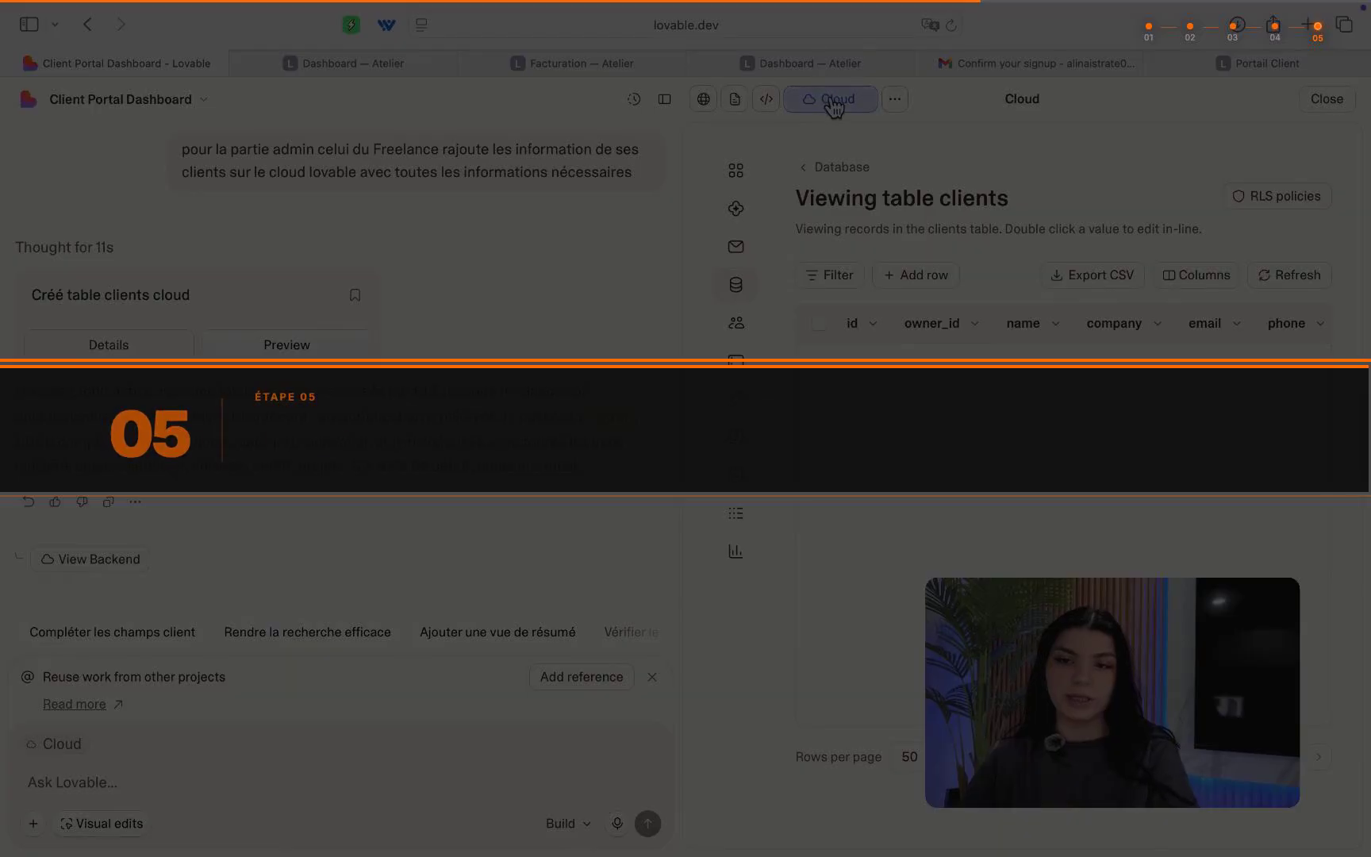
pyautogui.click(833, 103)
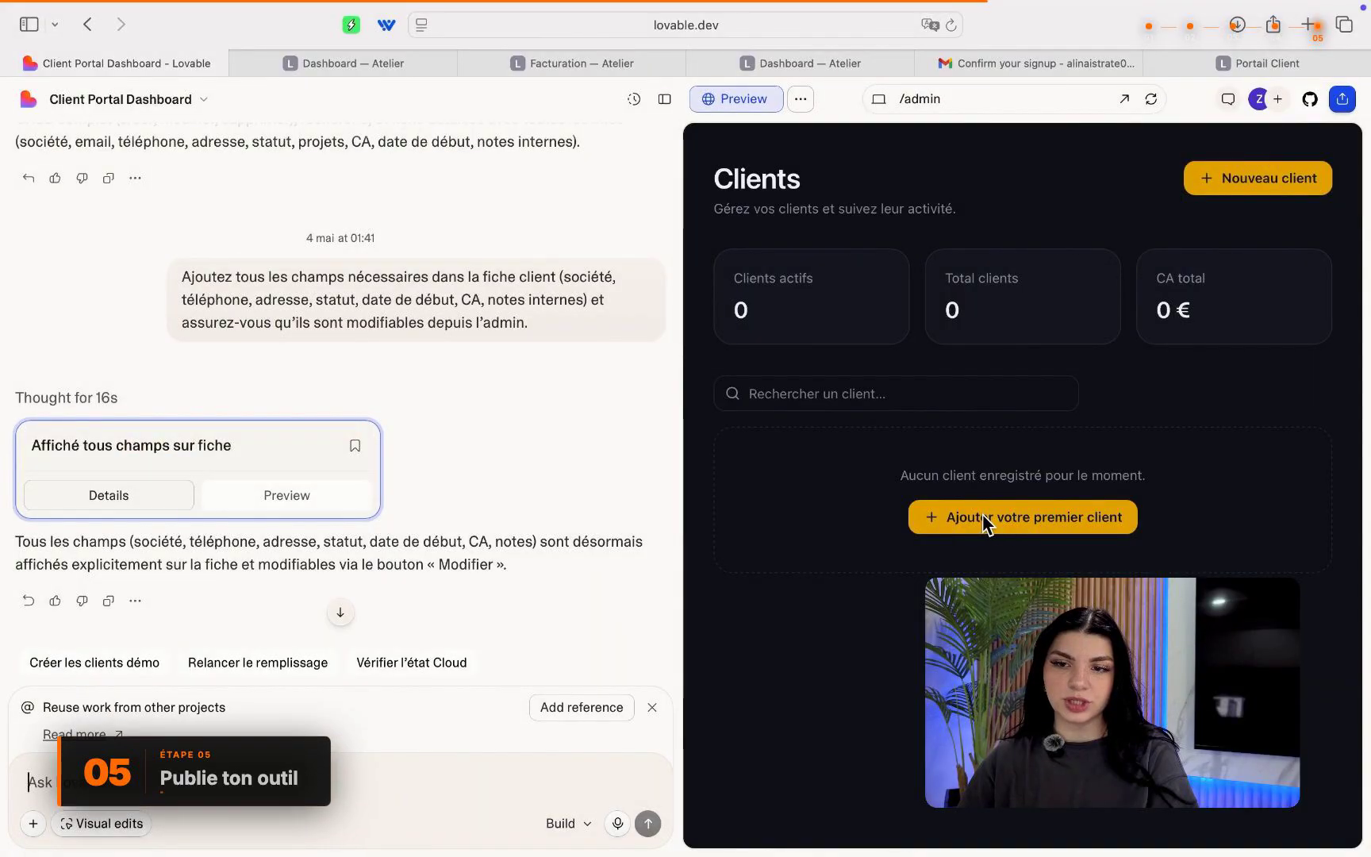
# Create a first client, entering the contact's name, company and e-mail address, then submit the record.
pyautogui.click(983, 514)
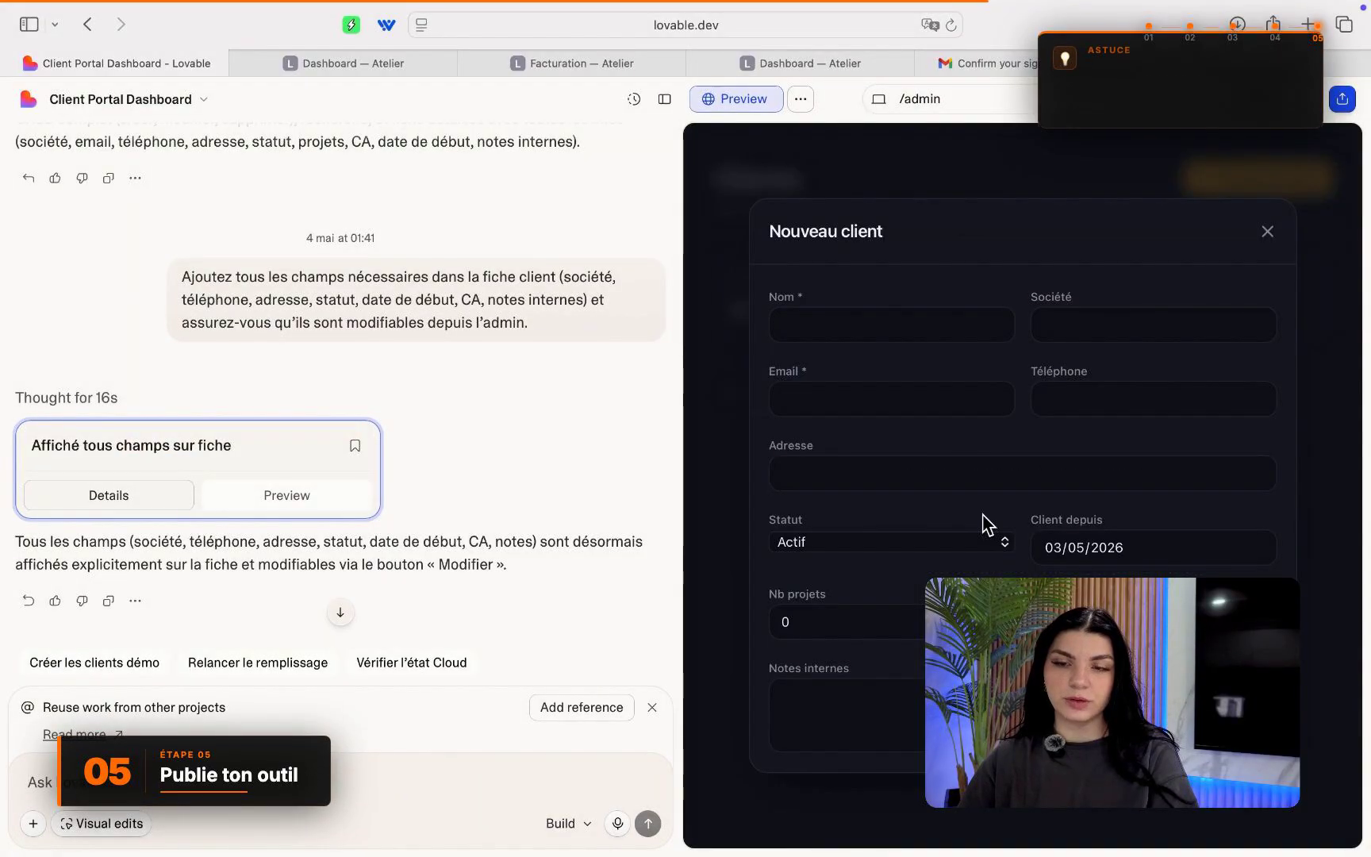
pyautogui.click(892, 339)
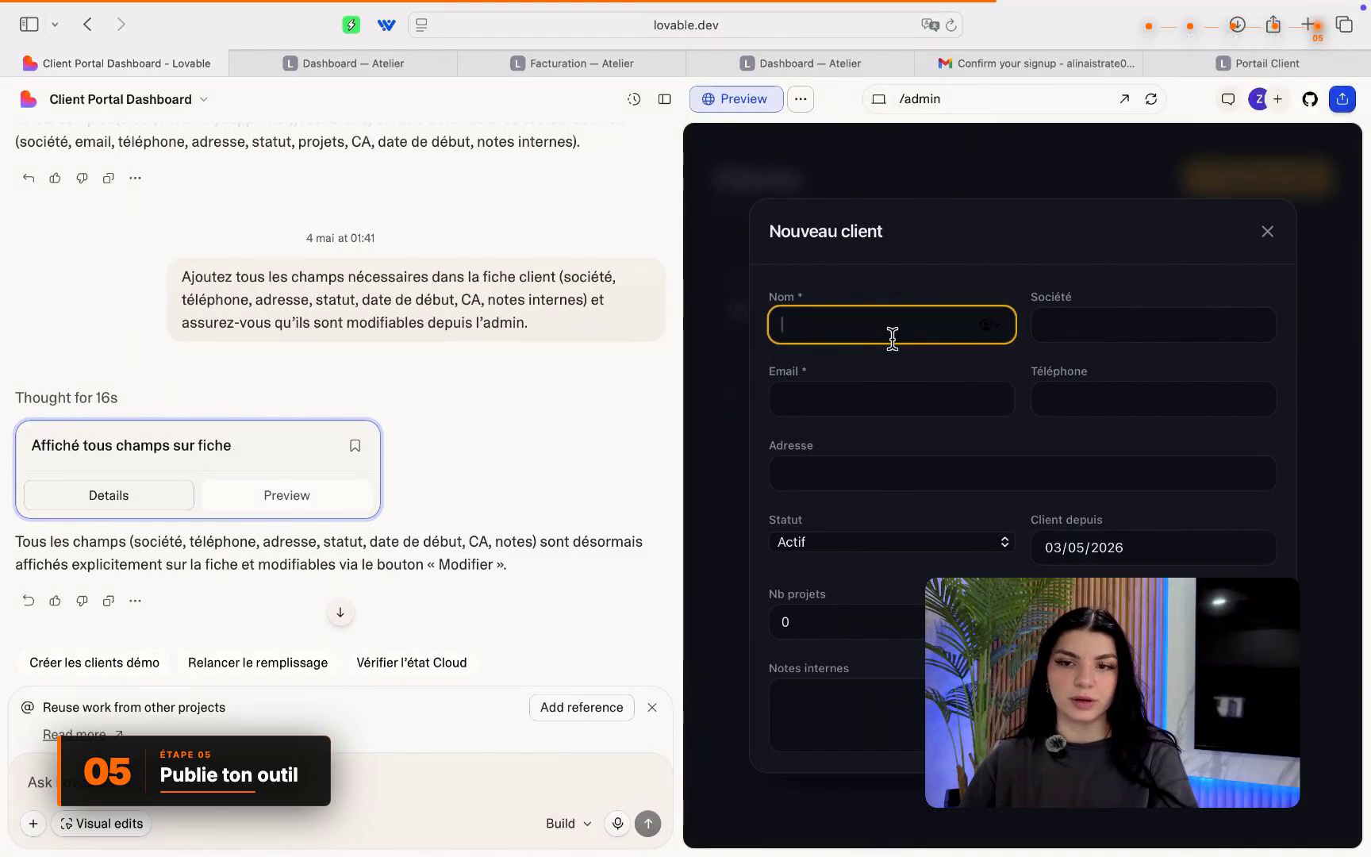
pyautogui.write('her')
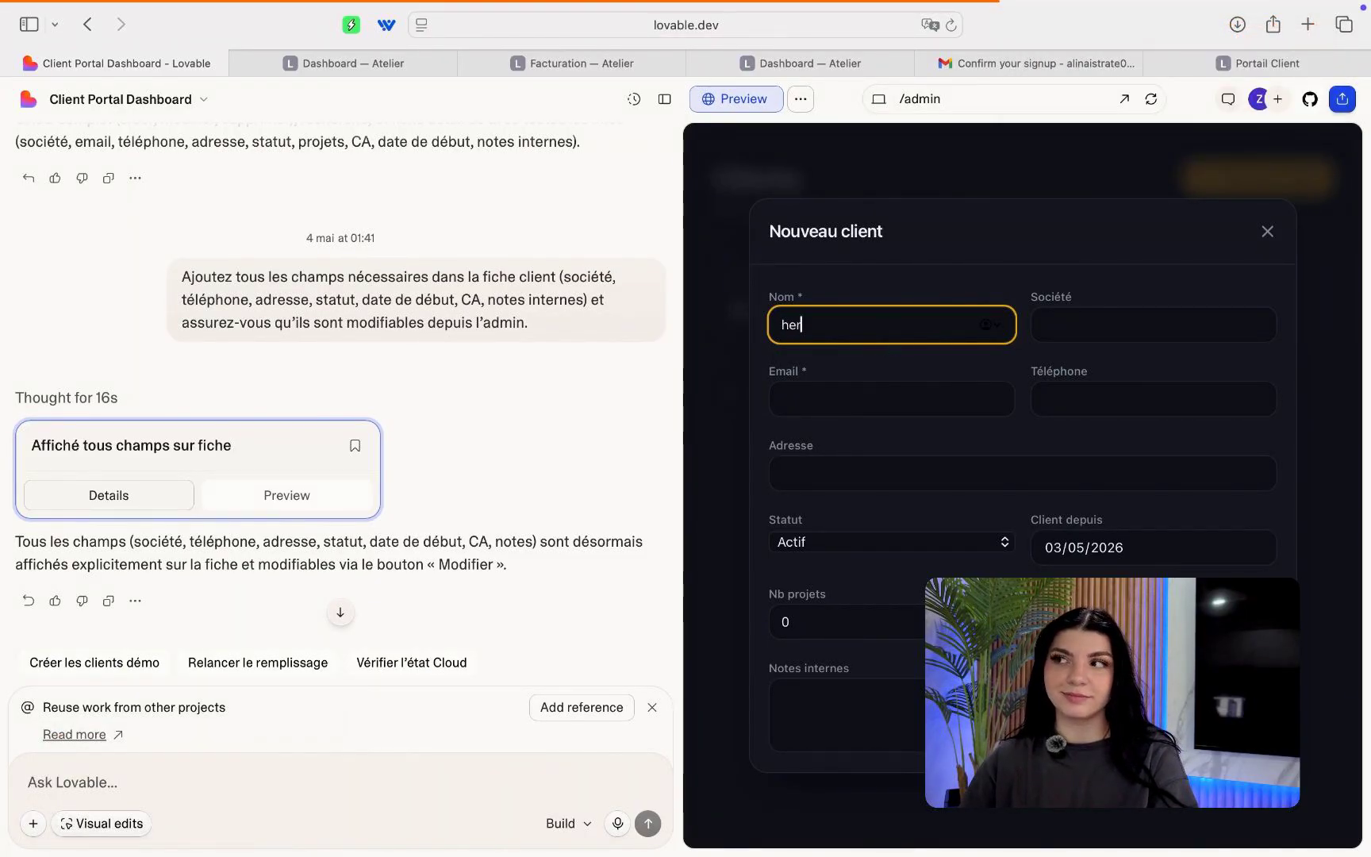
pyautogui.write('nandez')
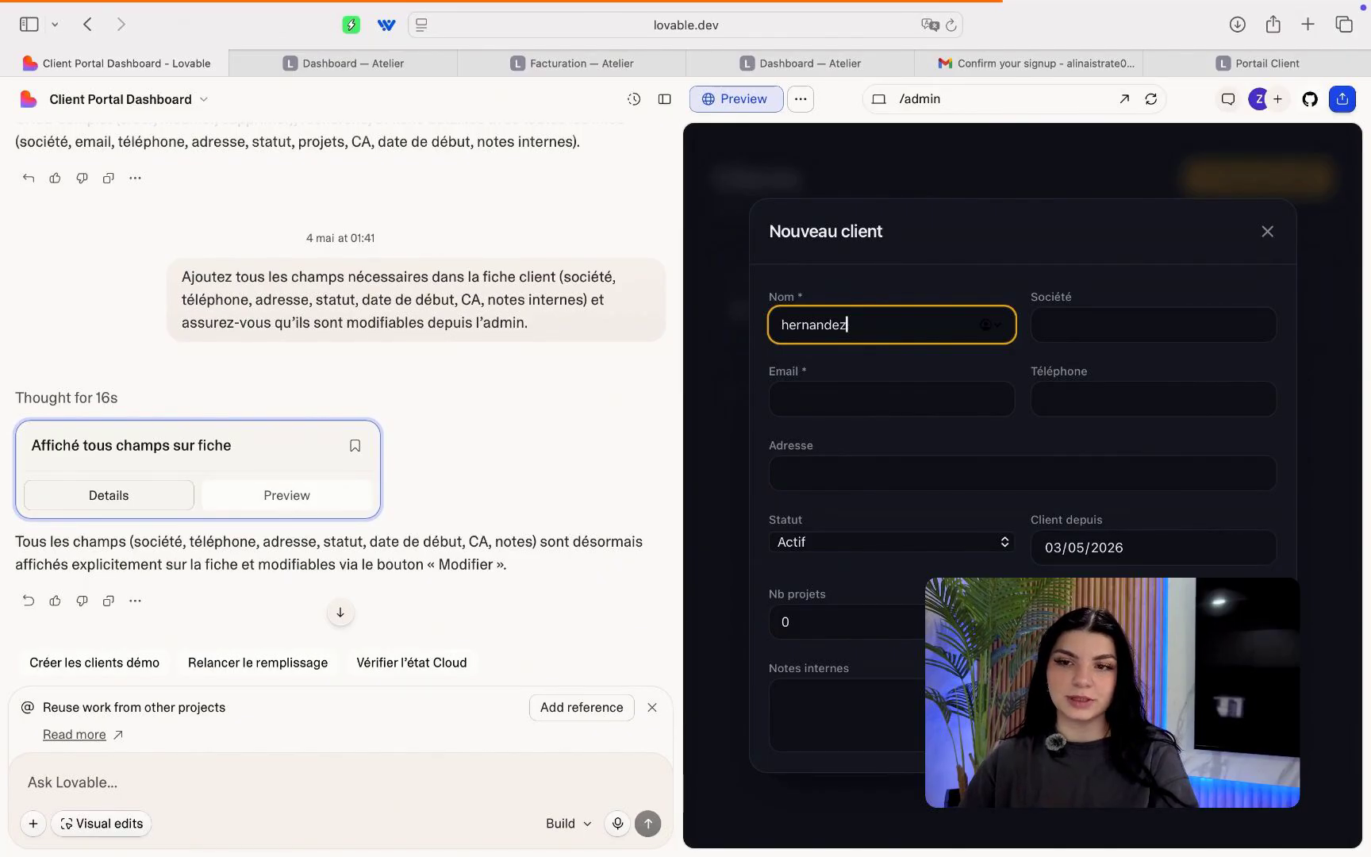
pyautogui.click(1058, 318)
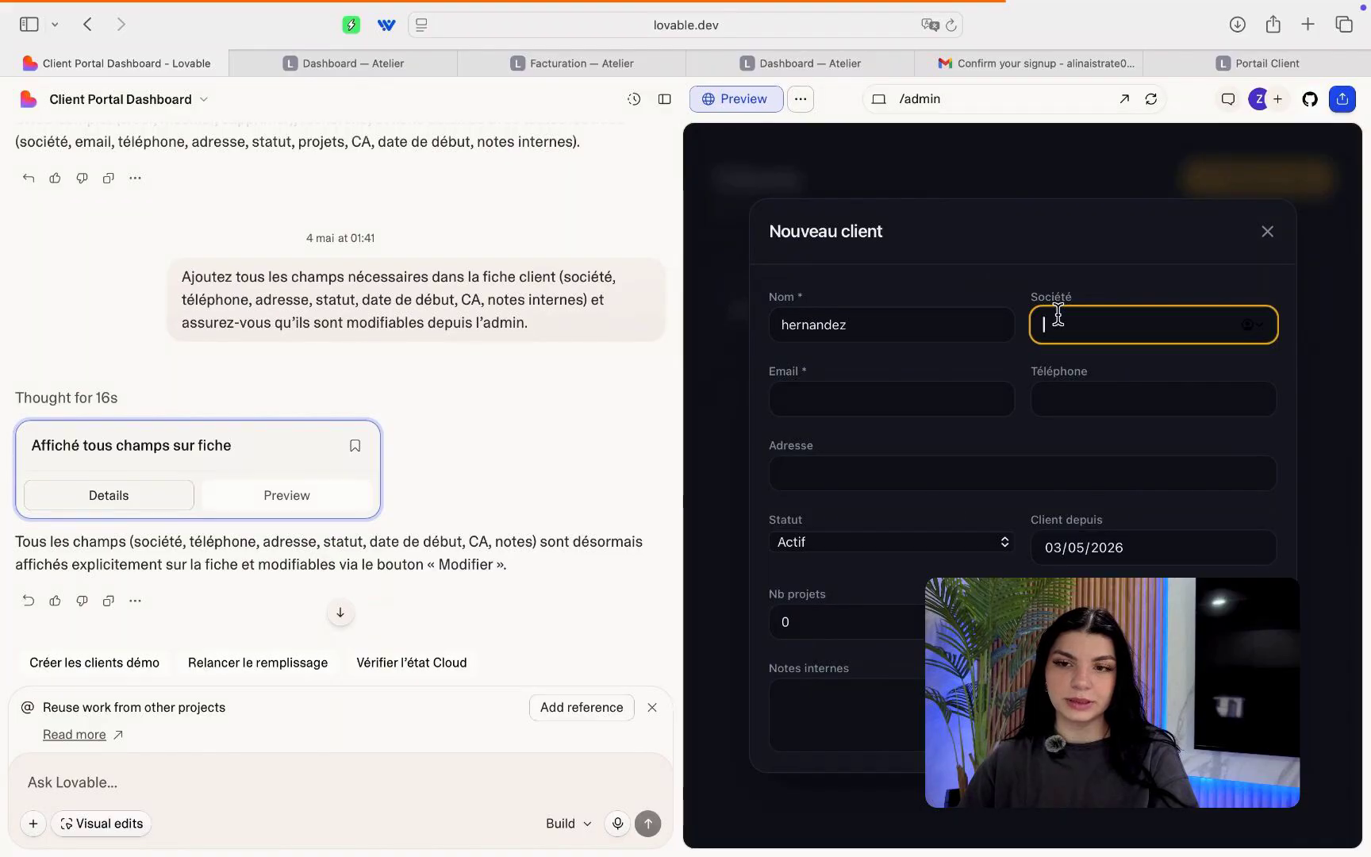
pyautogui.write('loli')
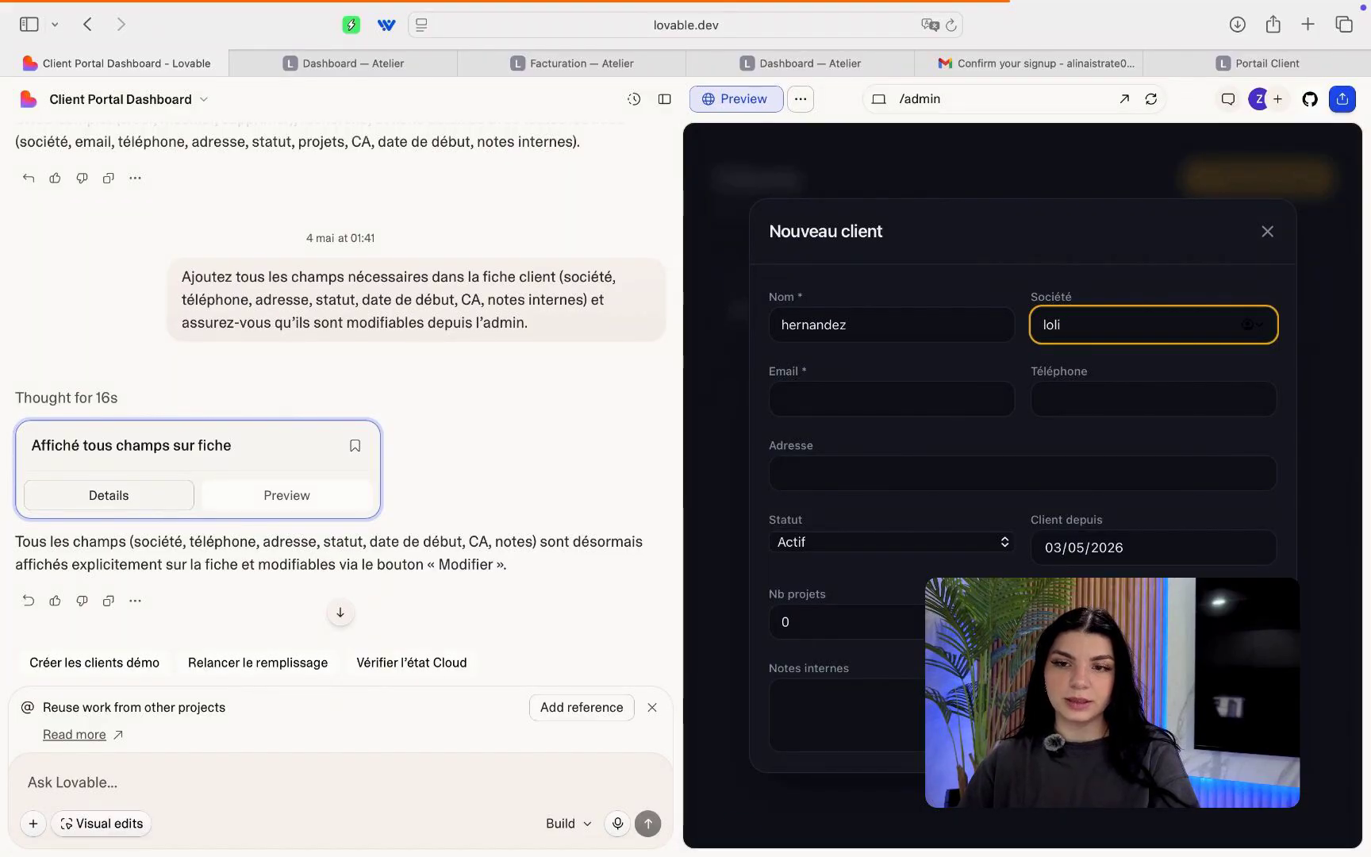
pyautogui.click(985, 392)
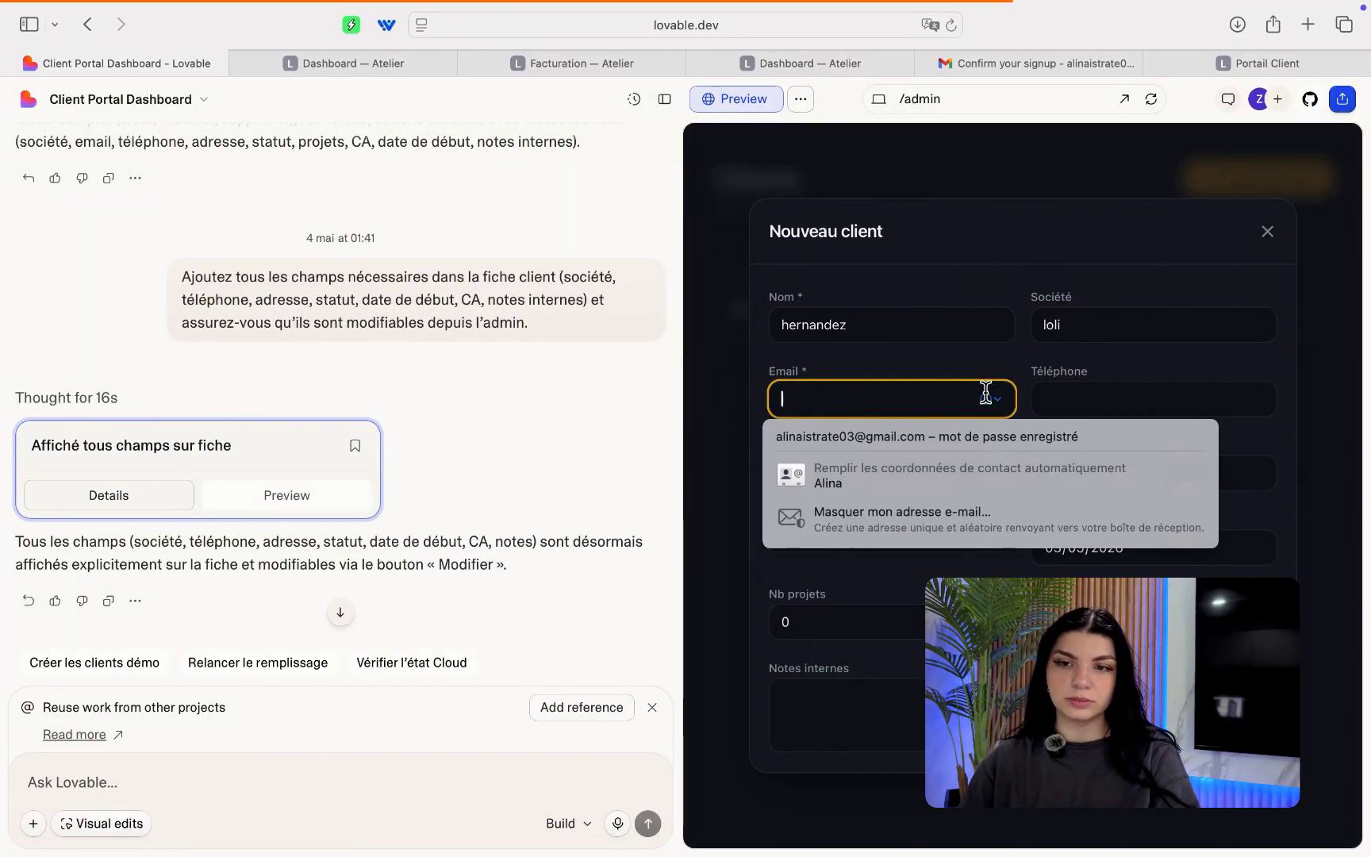
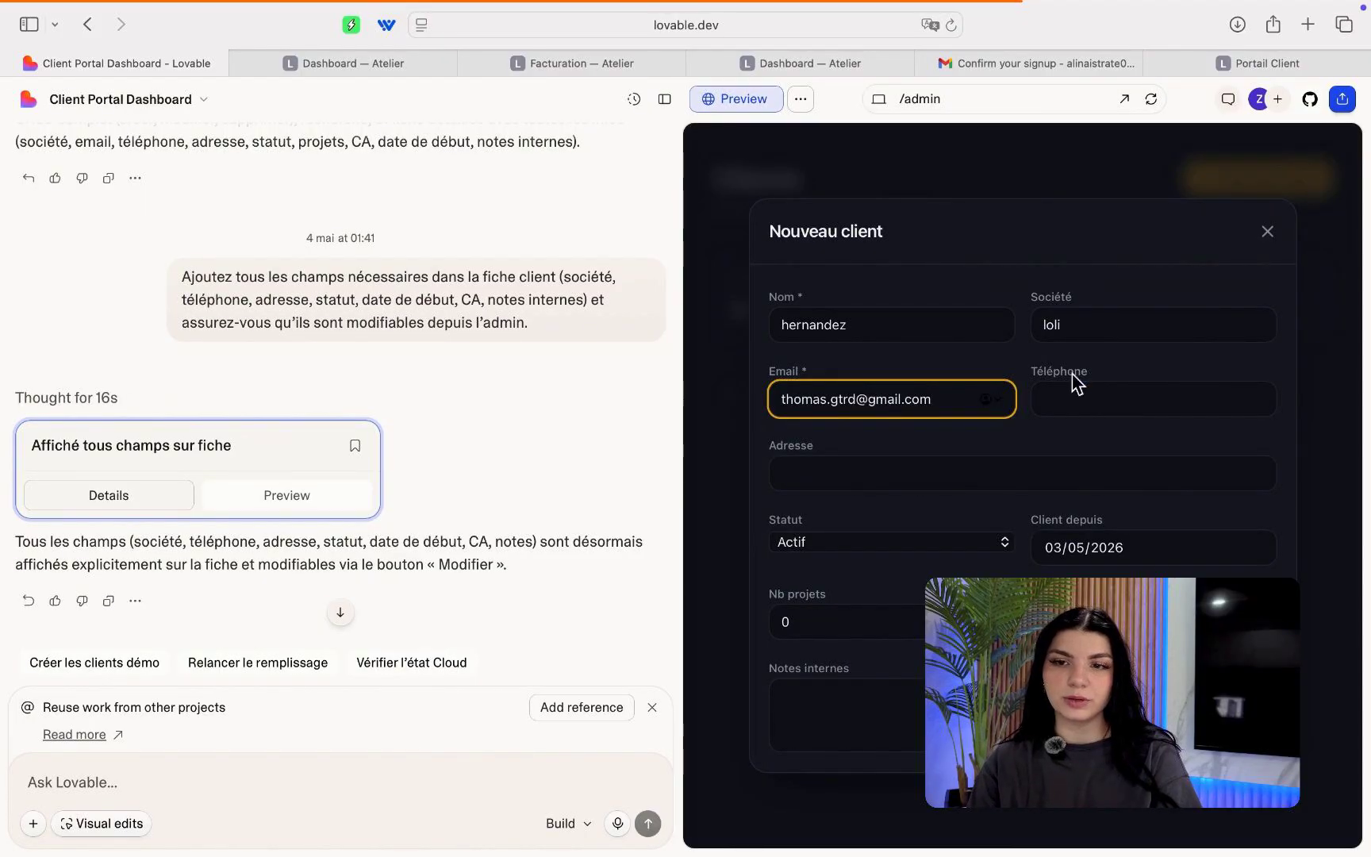
pyautogui.click(1091, 399)
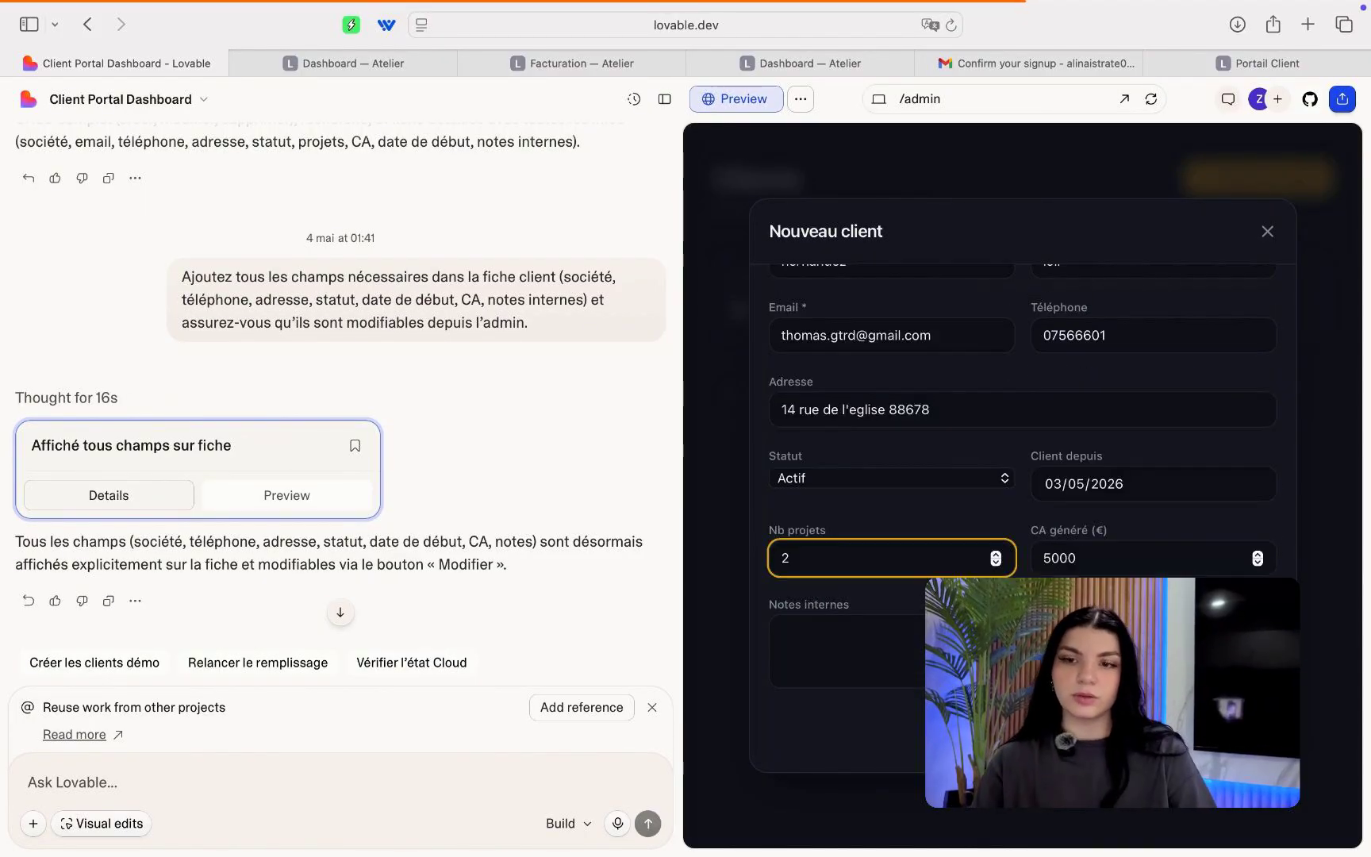
pyautogui.press('Return')
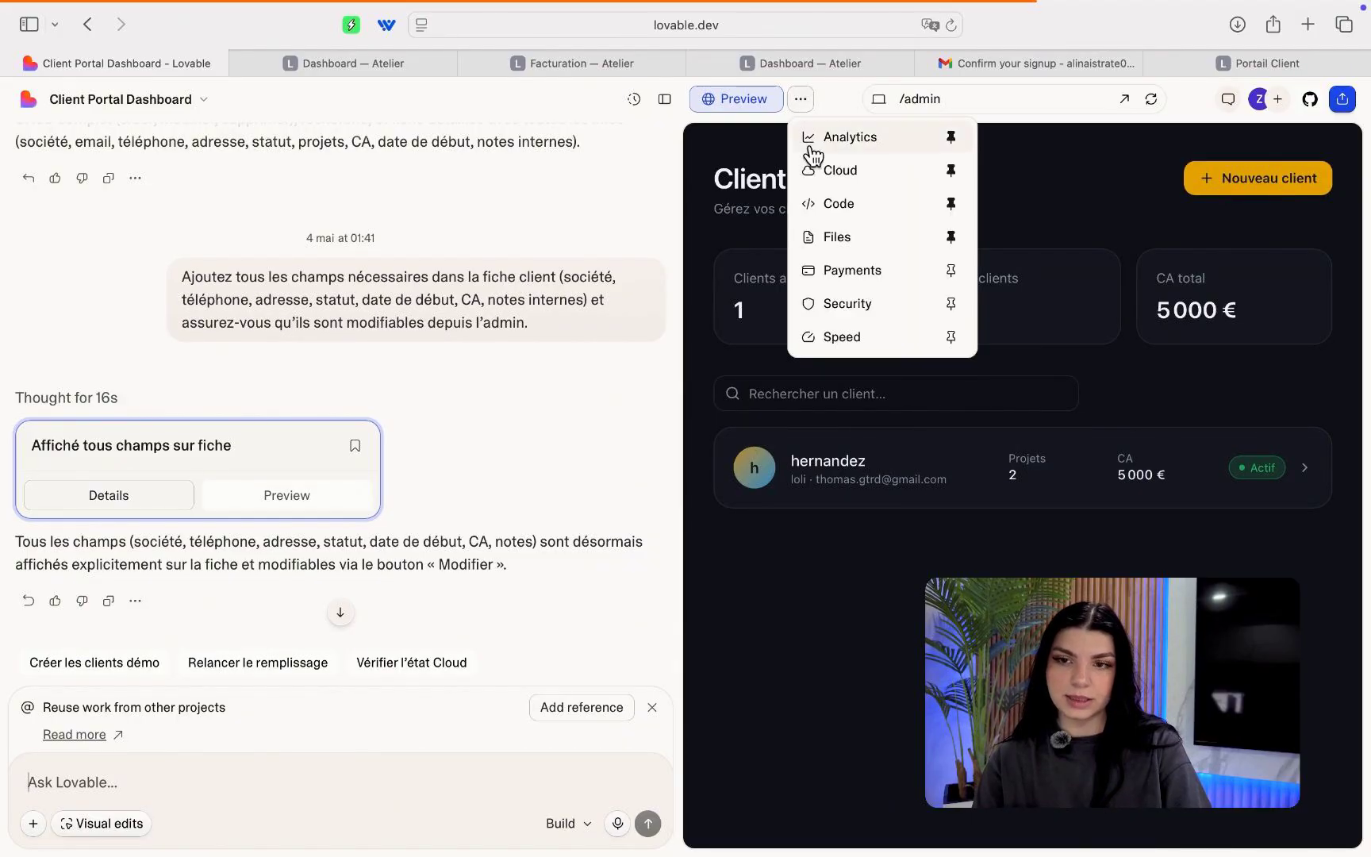
pyautogui.click(826, 173)
pyautogui.click(900, 450)
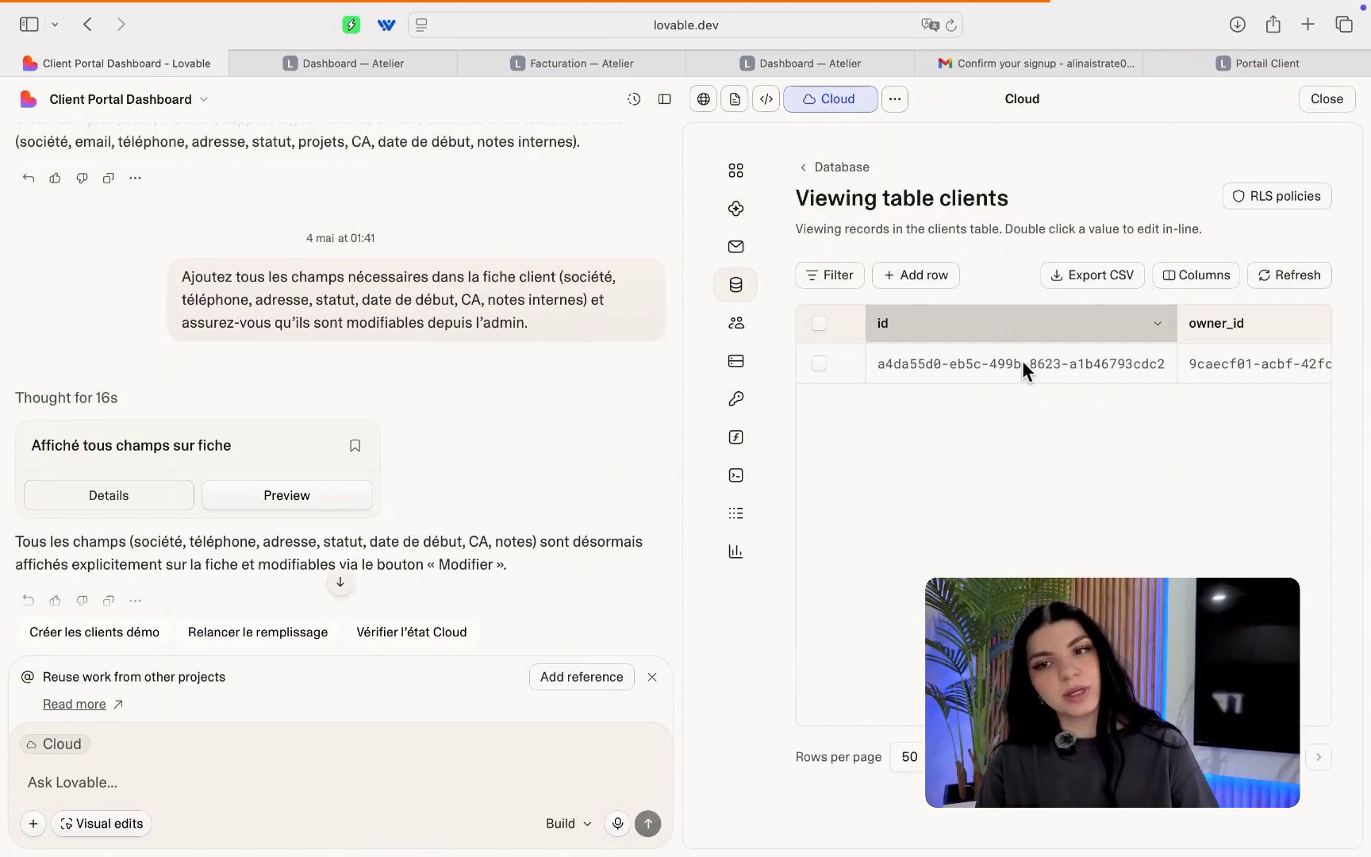
pyautogui.hscroll(3, 1132, 368)
pyautogui.hscroll(10, 1132, 368)
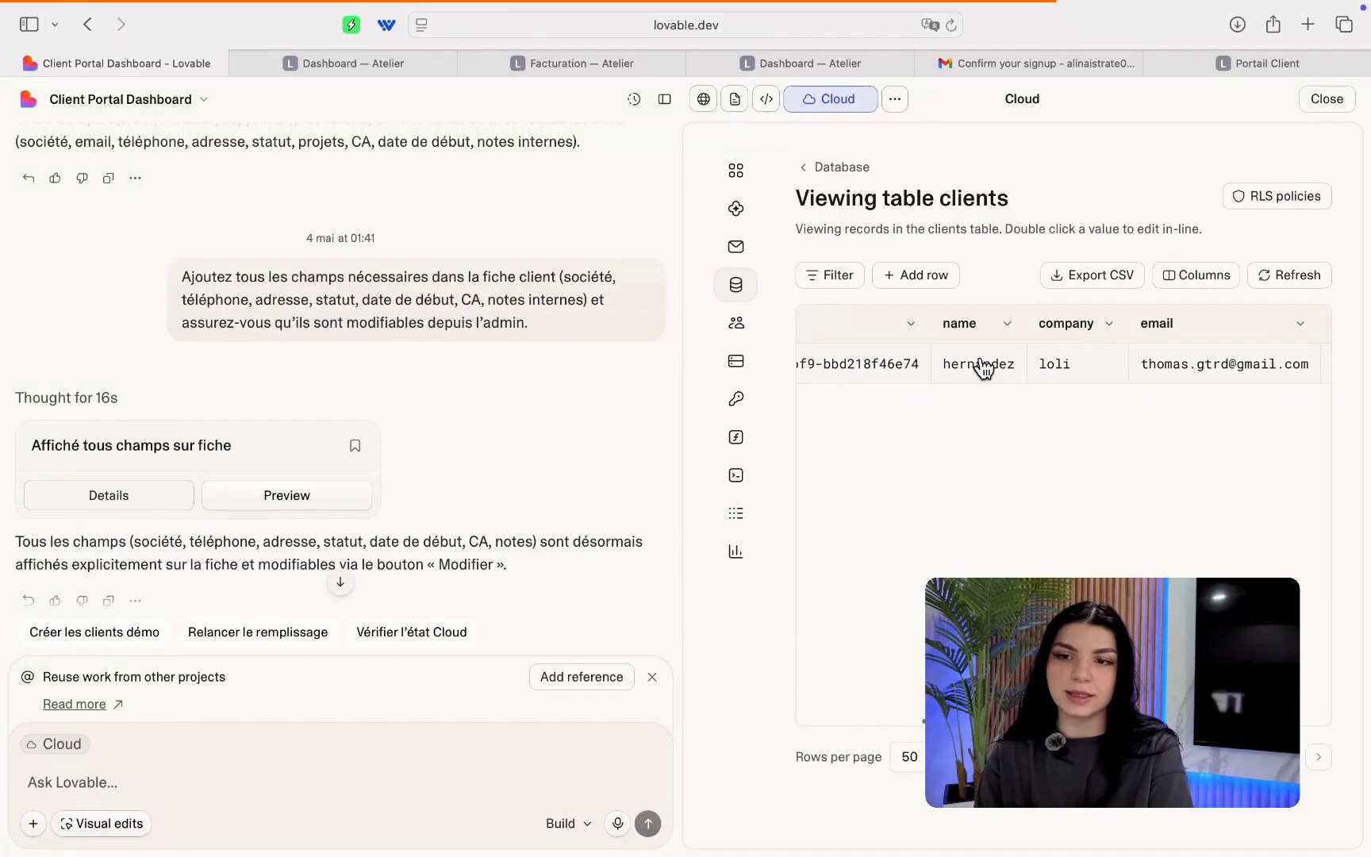
pyautogui.hscroll(8, 1099, 370)
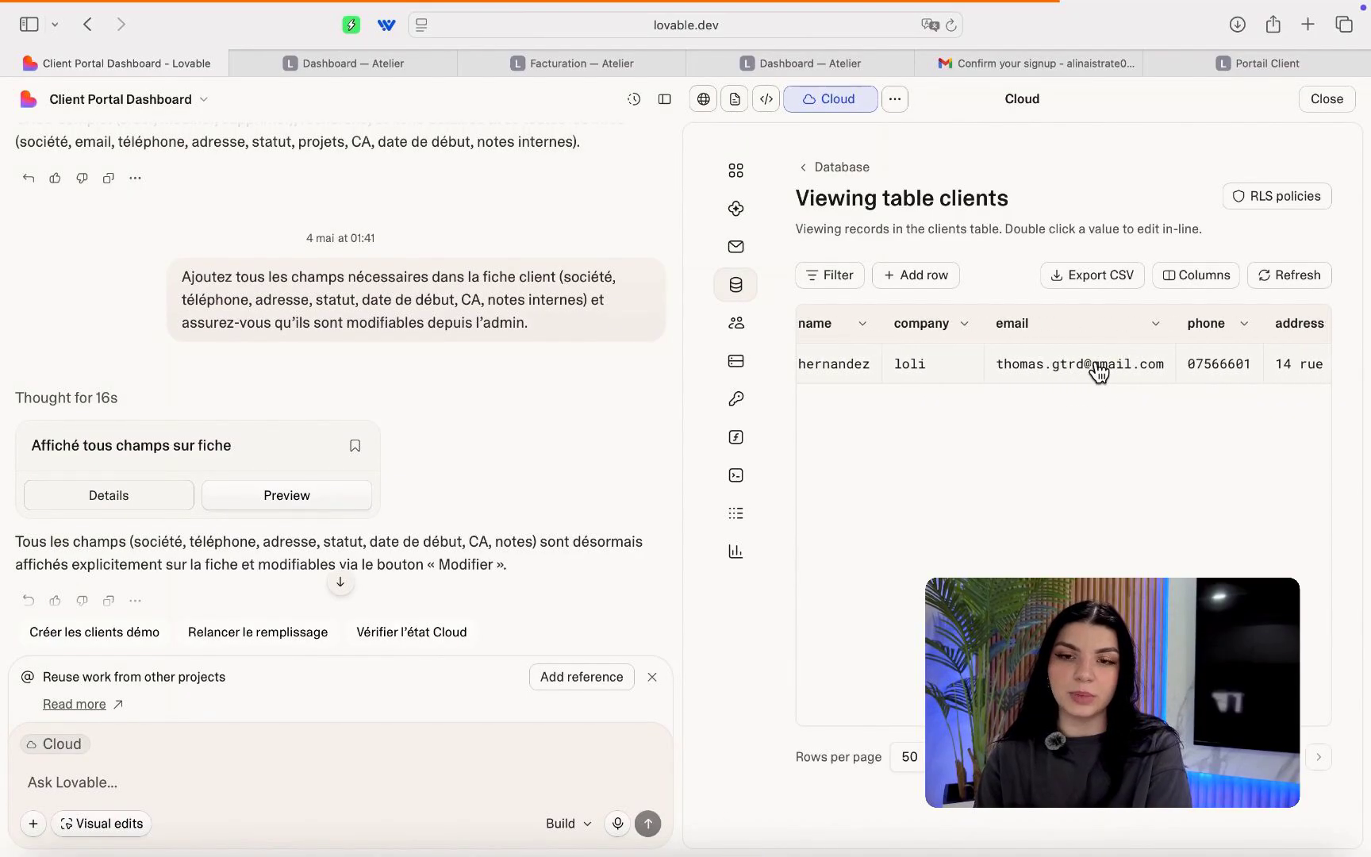
pyautogui.hscroll(12, 1099, 370)
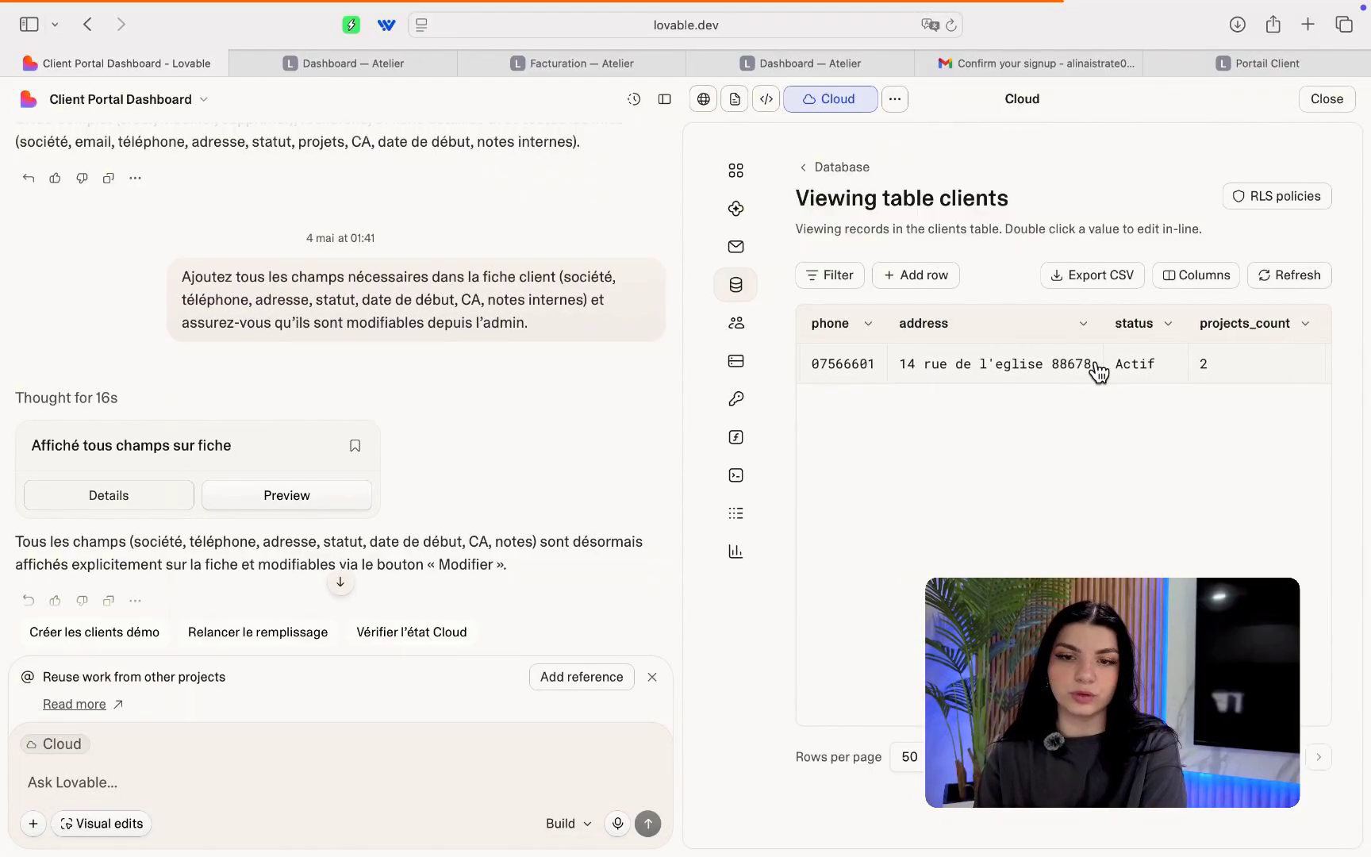
pyautogui.hscroll(8, 1099, 371)
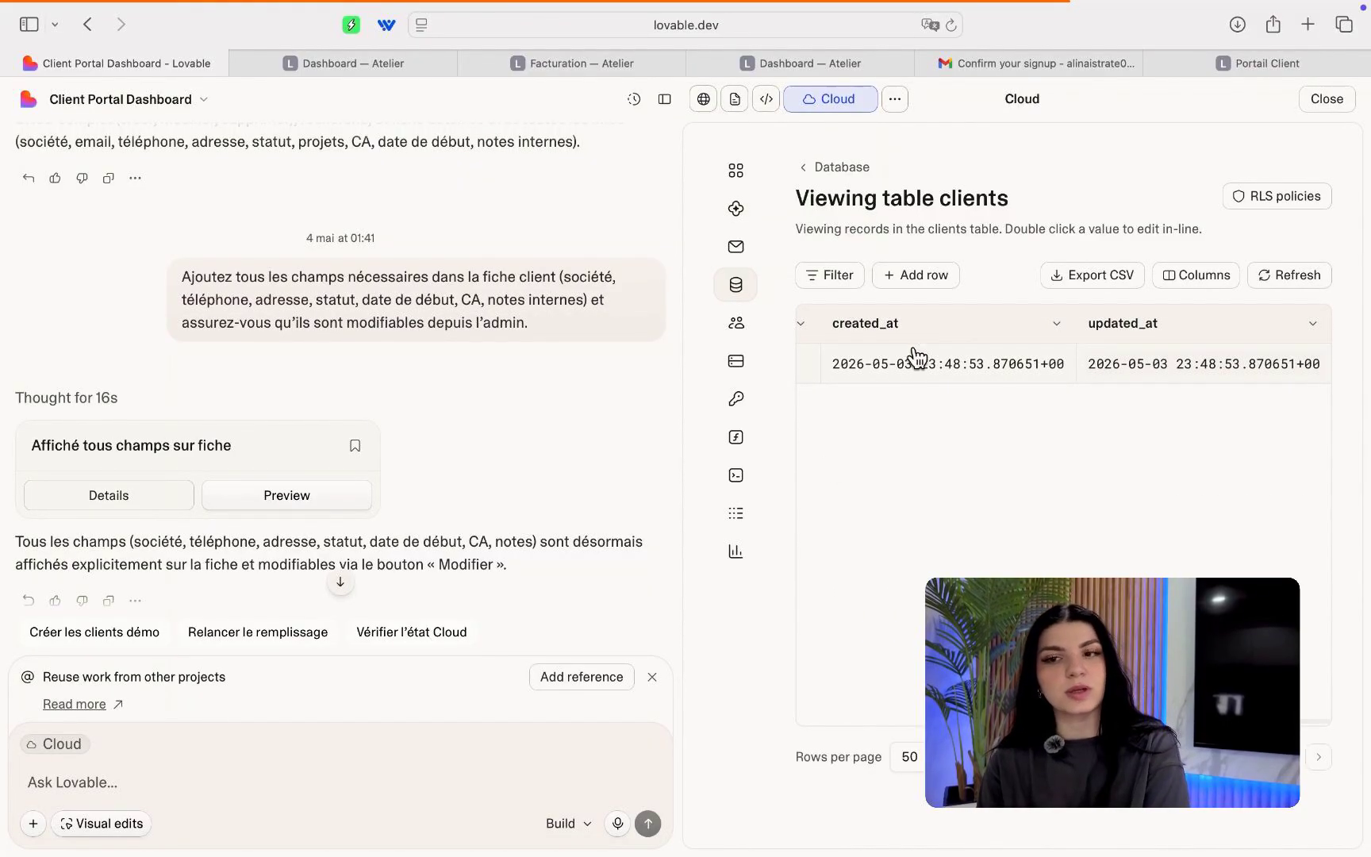
pyautogui.click(702, 99)
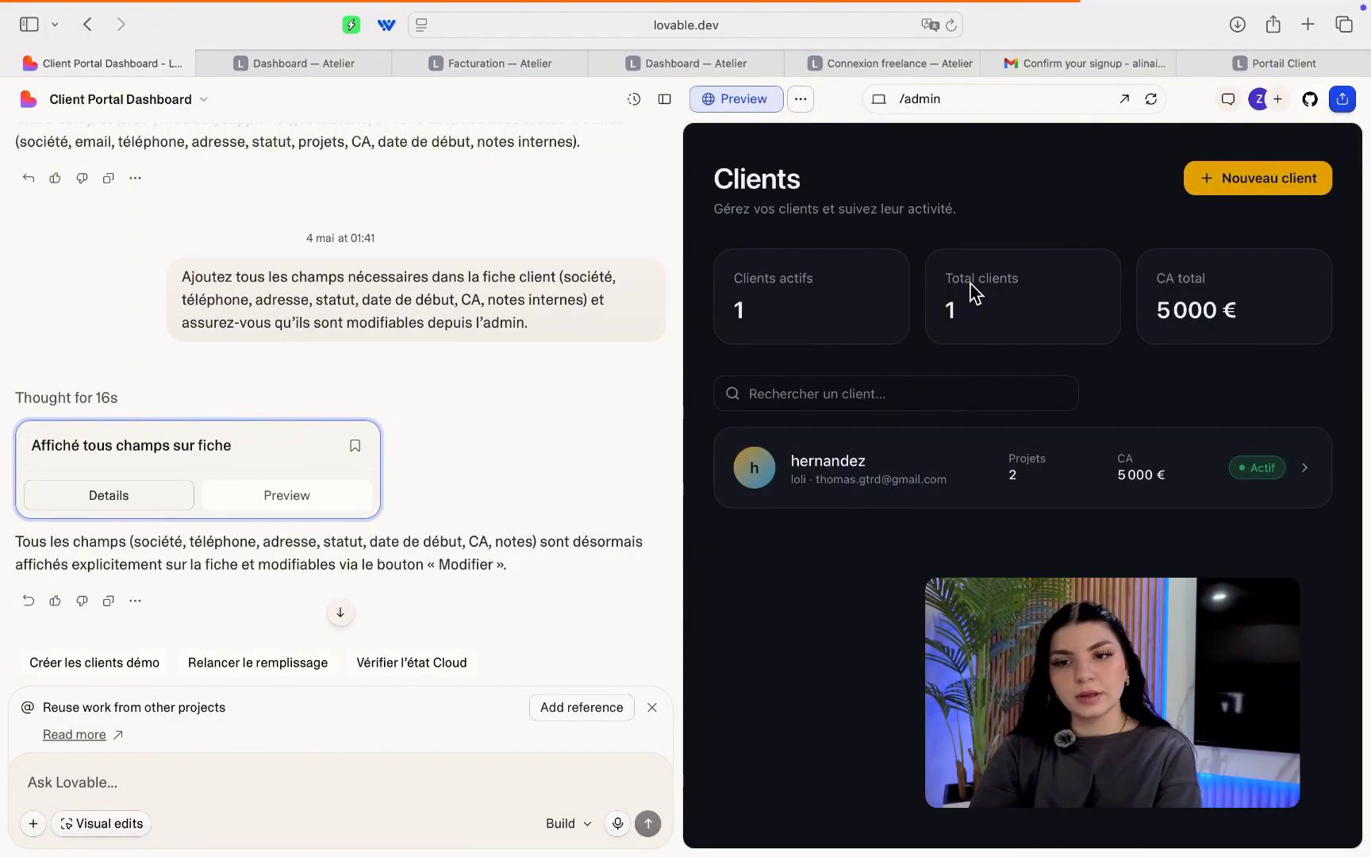
# Ask Lovable to integrate Stripe payments for invoices clients pay to freelancers, fixing a typo first.
pyautogui.click(332, 761)
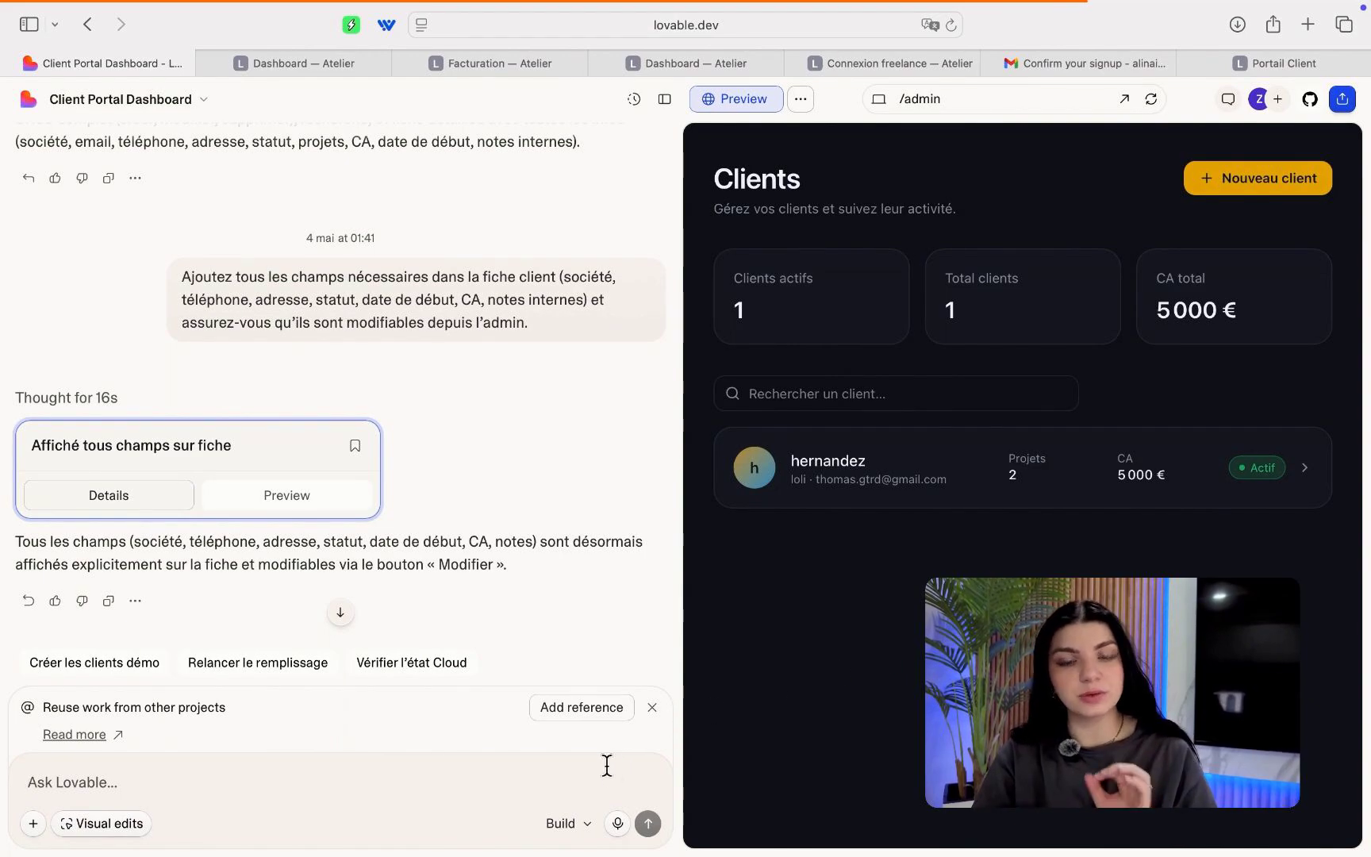
pyautogui.write('Integre ')
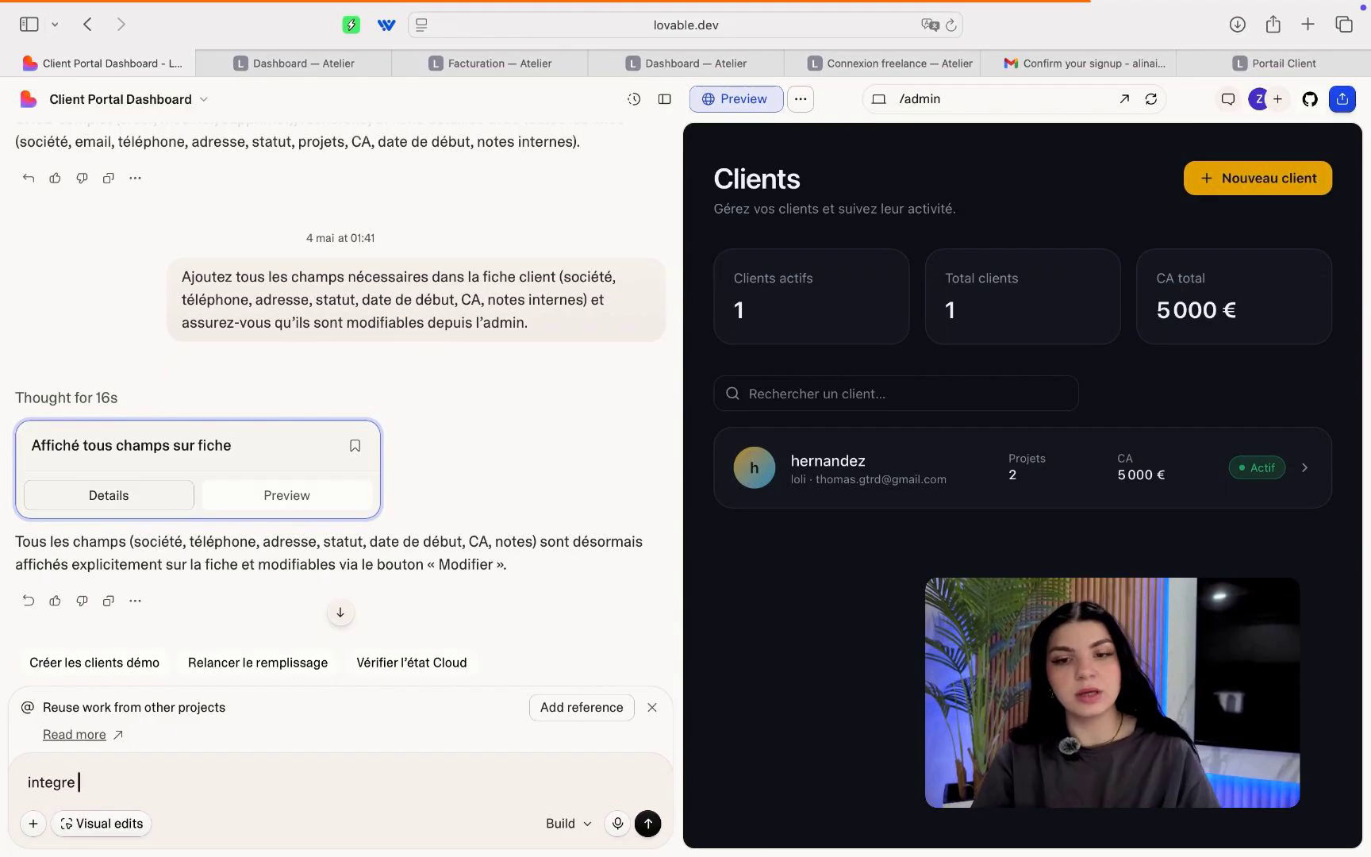
pyautogui.write('la pe')
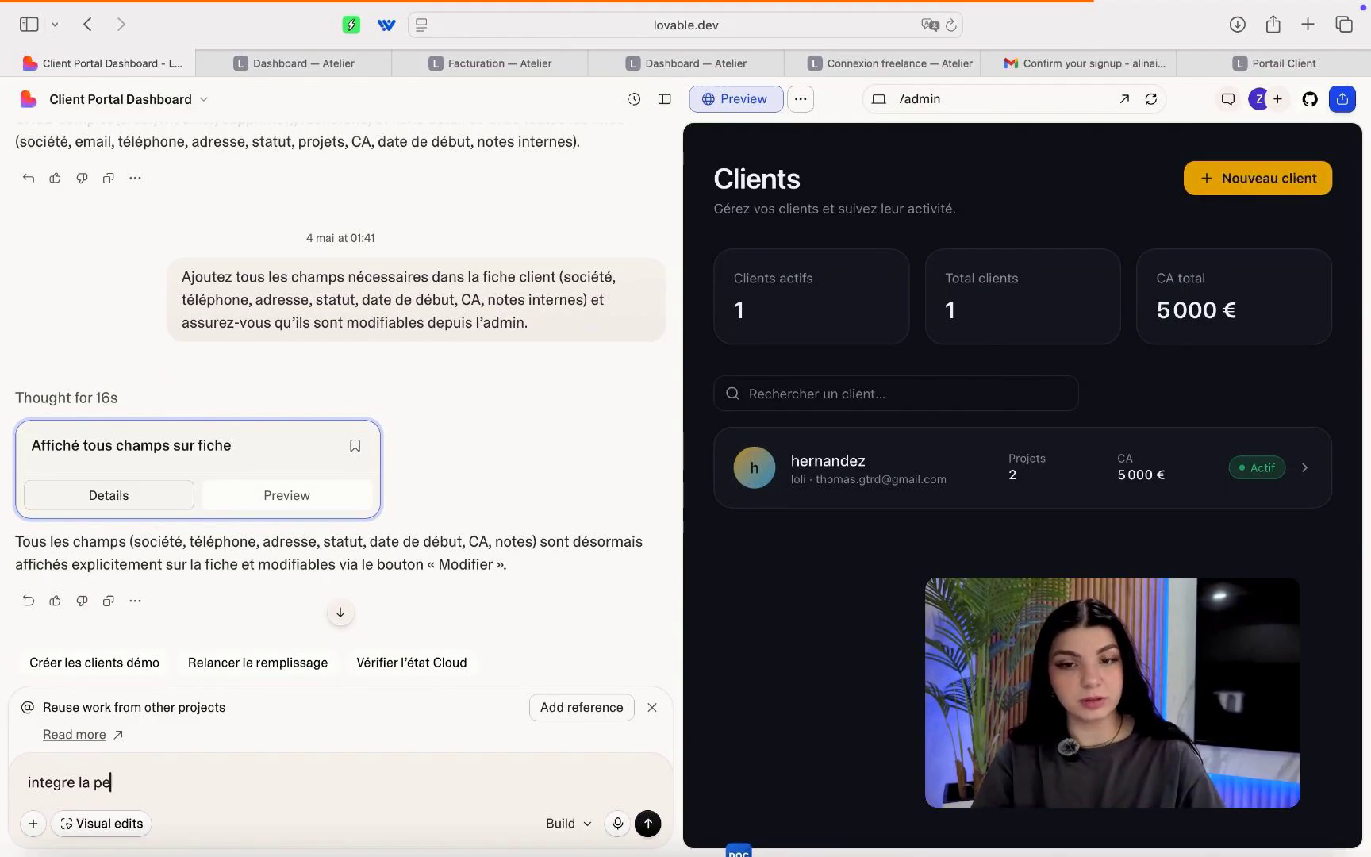
pyautogui.write('iement stripe')
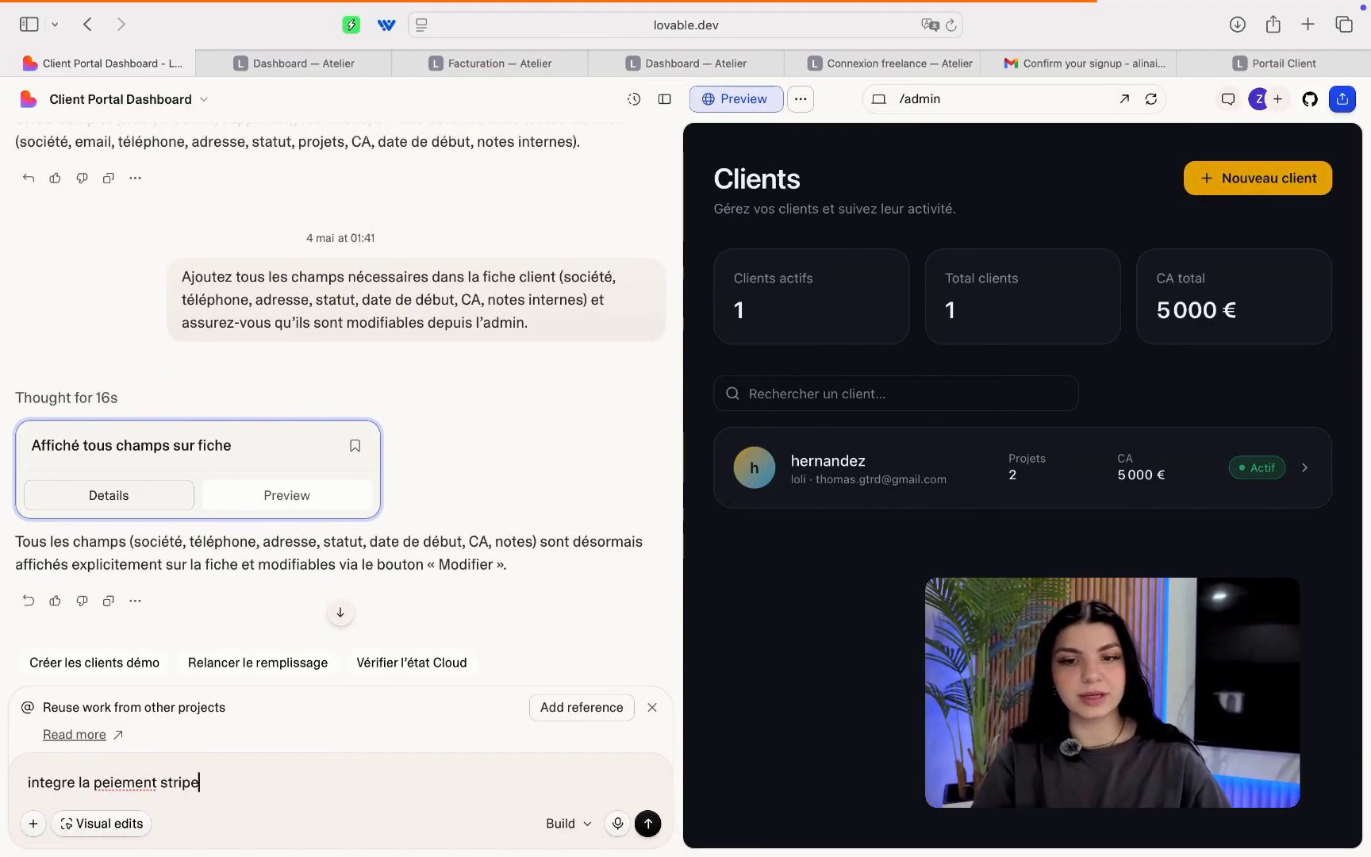
pyautogui.press('BackSpace')
pyautogui.press('BackSpace')
pyautogui.press('BackSpace')
pyautogui.press('BackSpace')
pyautogui.press('BackSpace')
pyautogui.press('BackSpace')
pyautogui.write('tripe pour le')
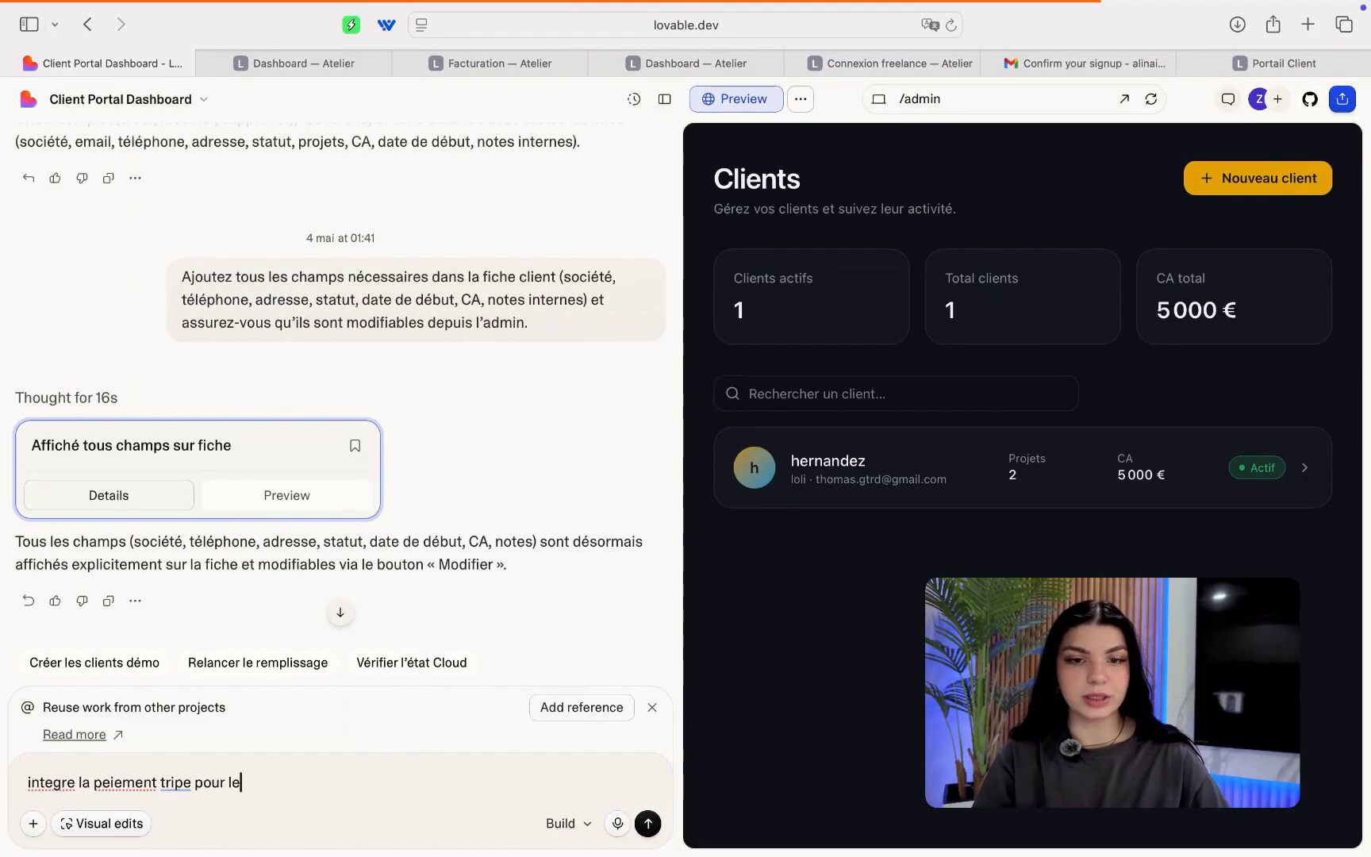
pyautogui.write('s factu')
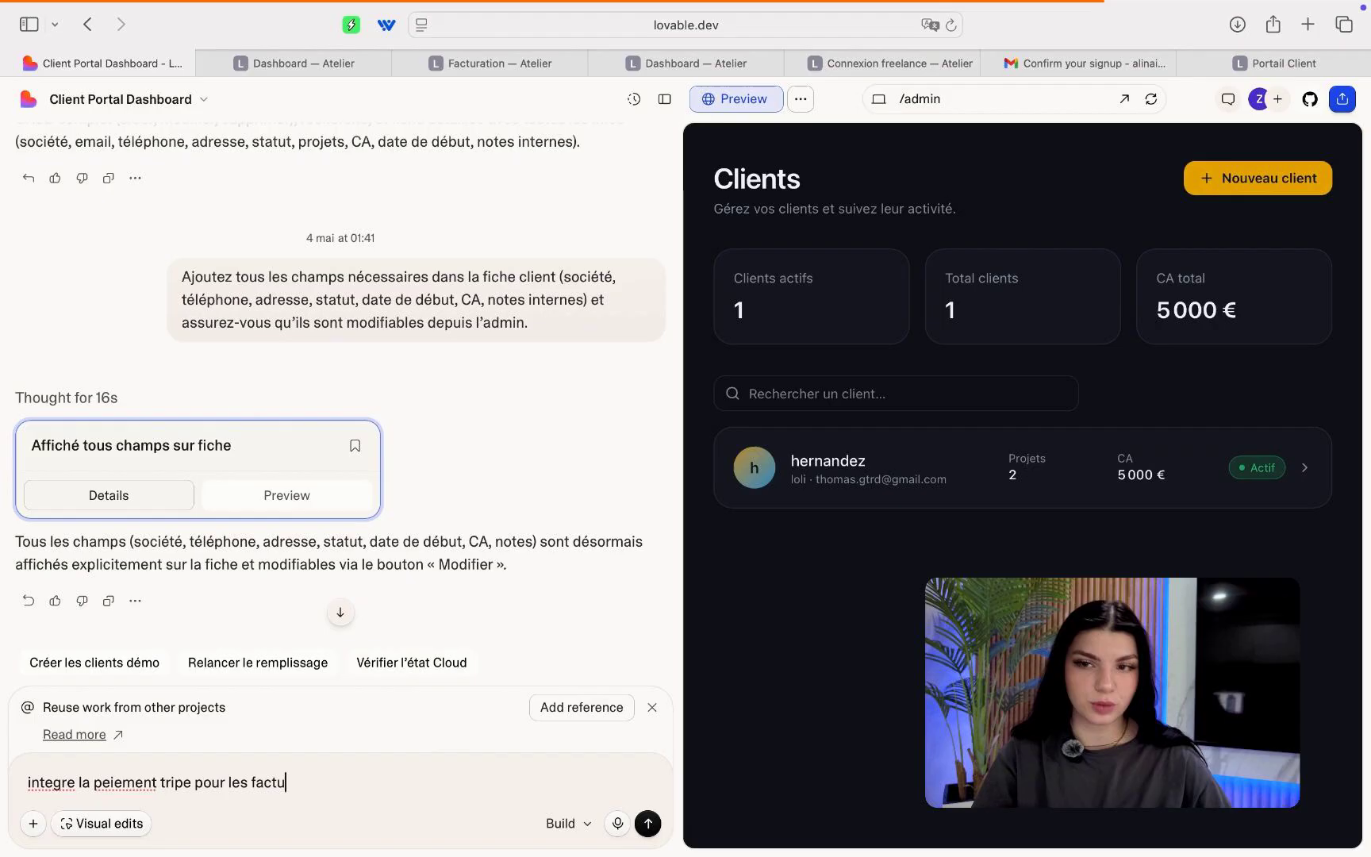
pyautogui.write('res que les cl')
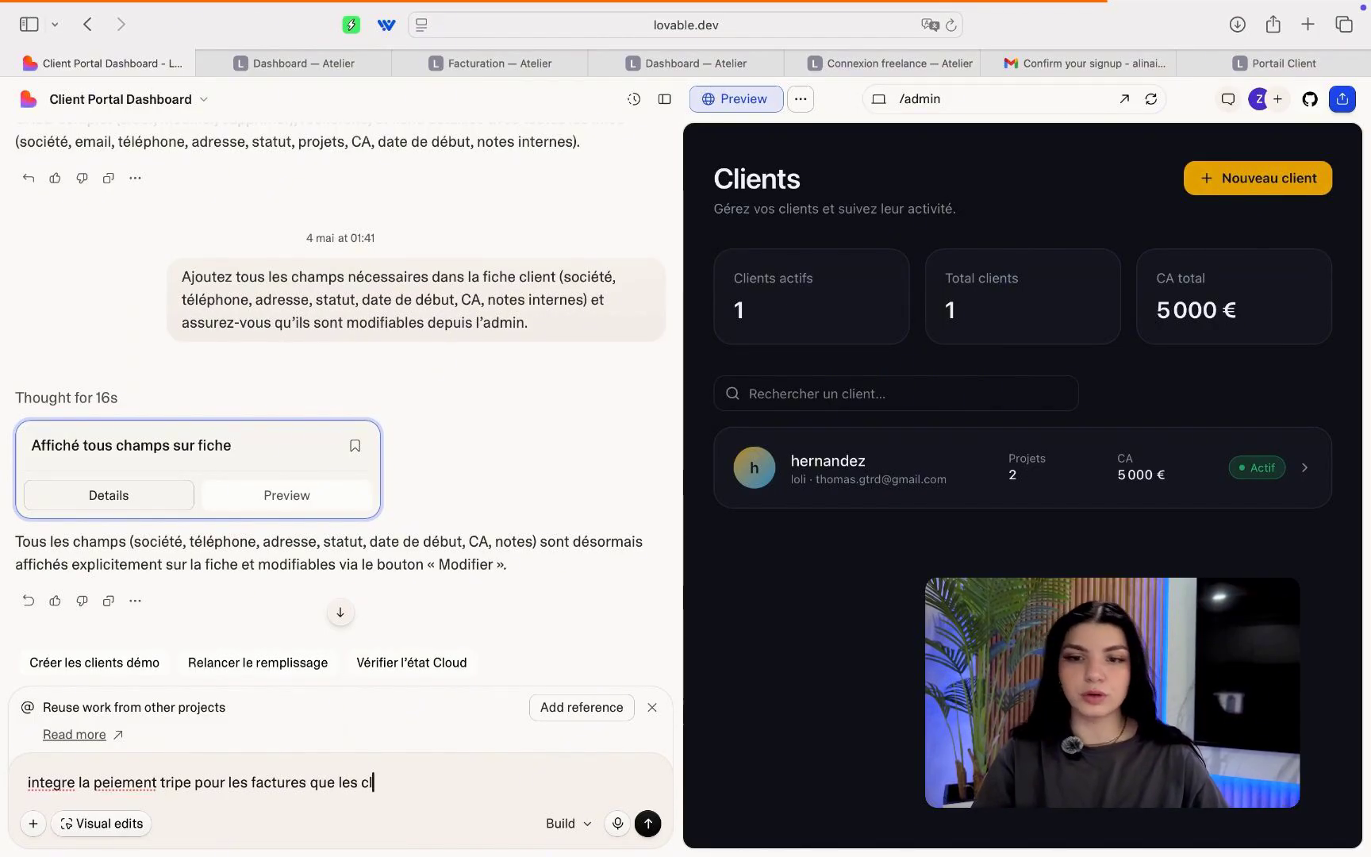
pyautogui.write('ients paient')
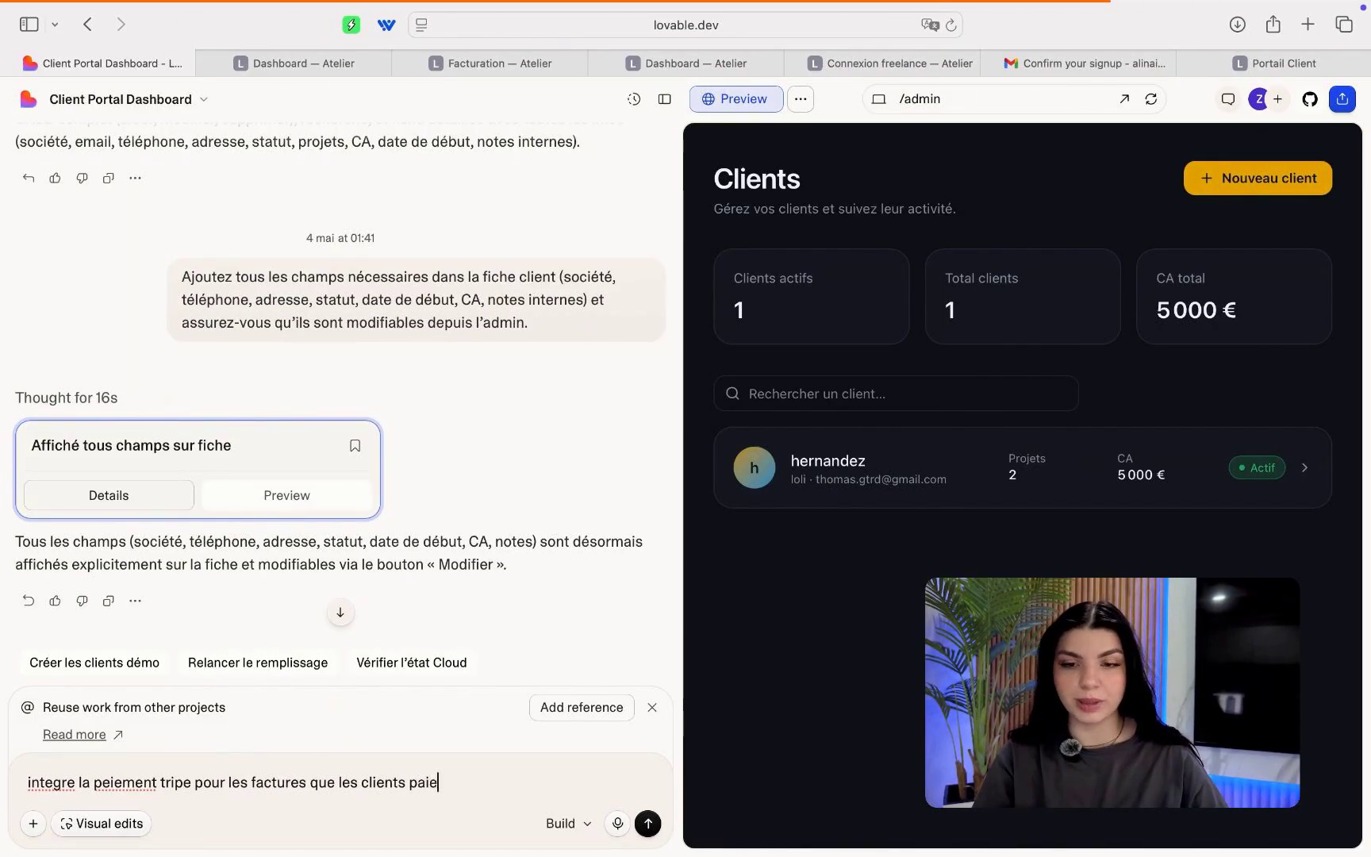
pyautogui.press('BackSpace')
pyautogui.press('BackSpace')
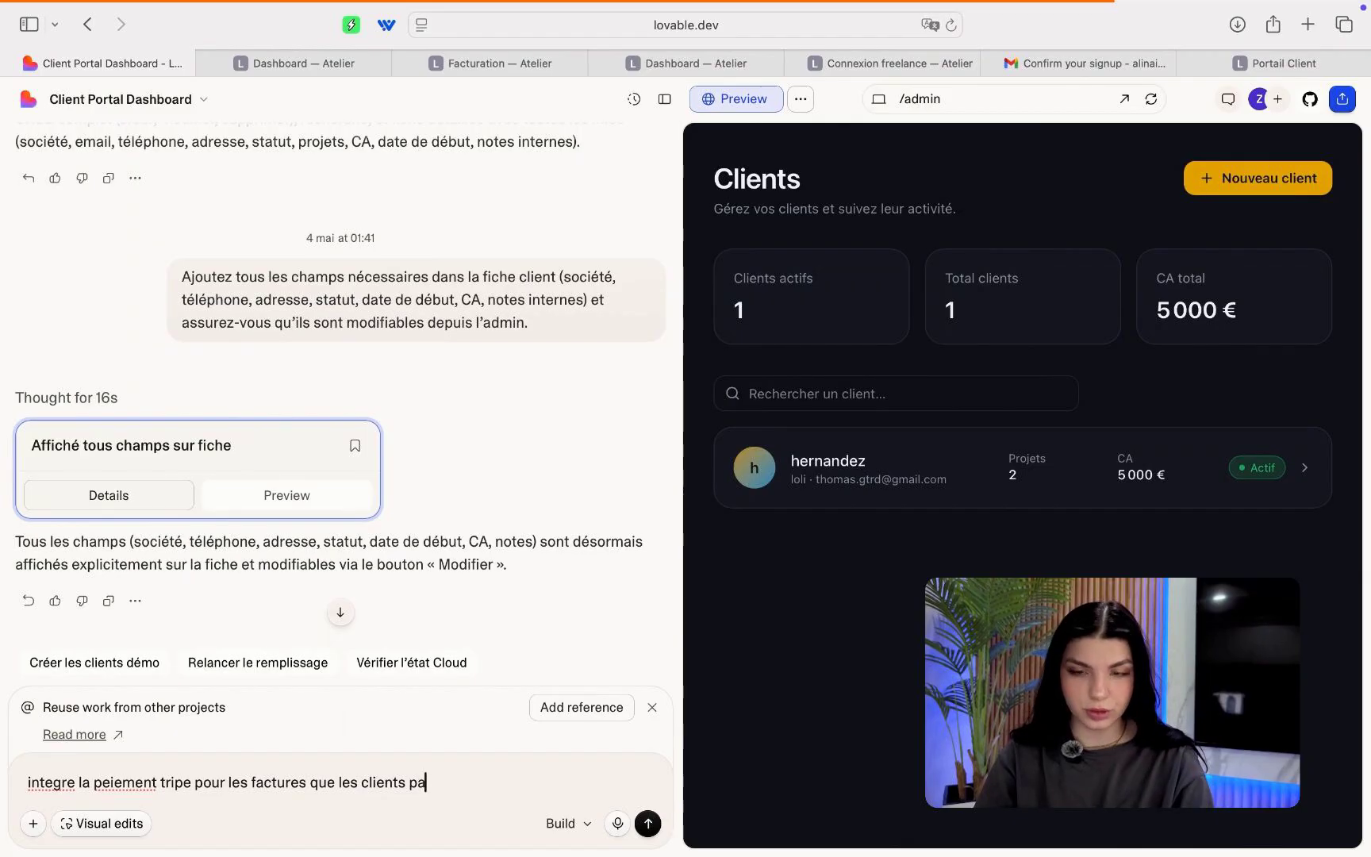
pyautogui.write('yent ')
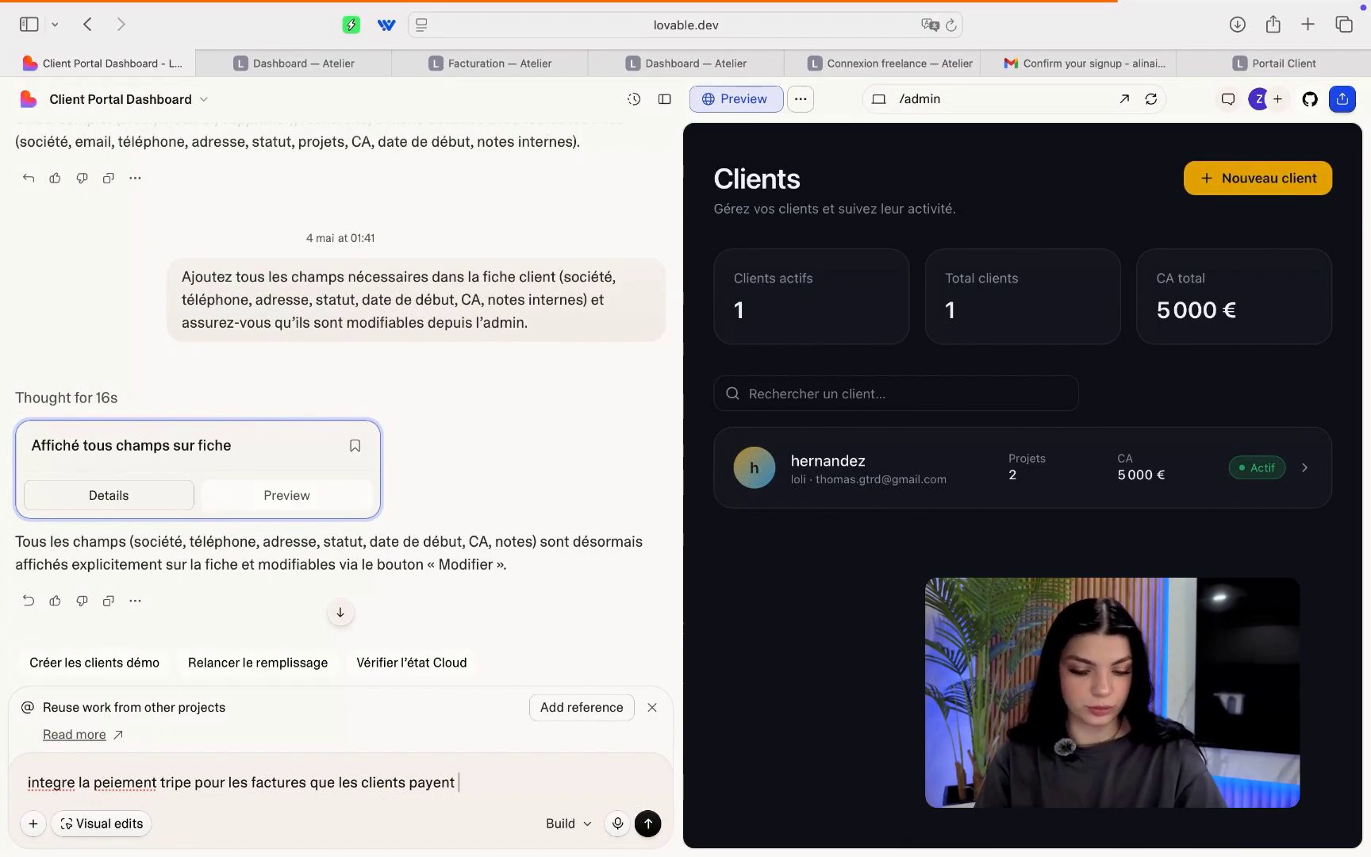
pyautogui.write('aux f')
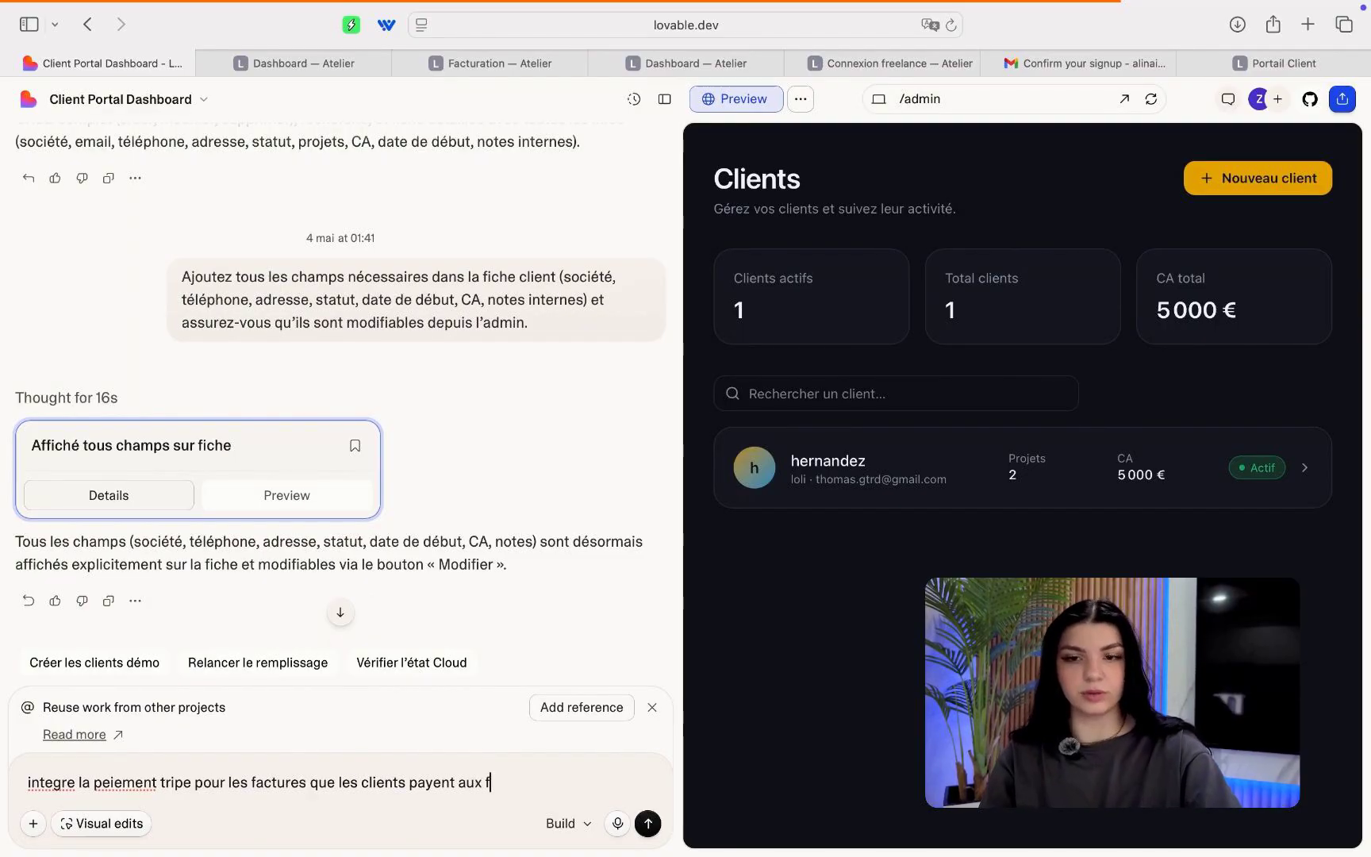
pyautogui.write('reelance')
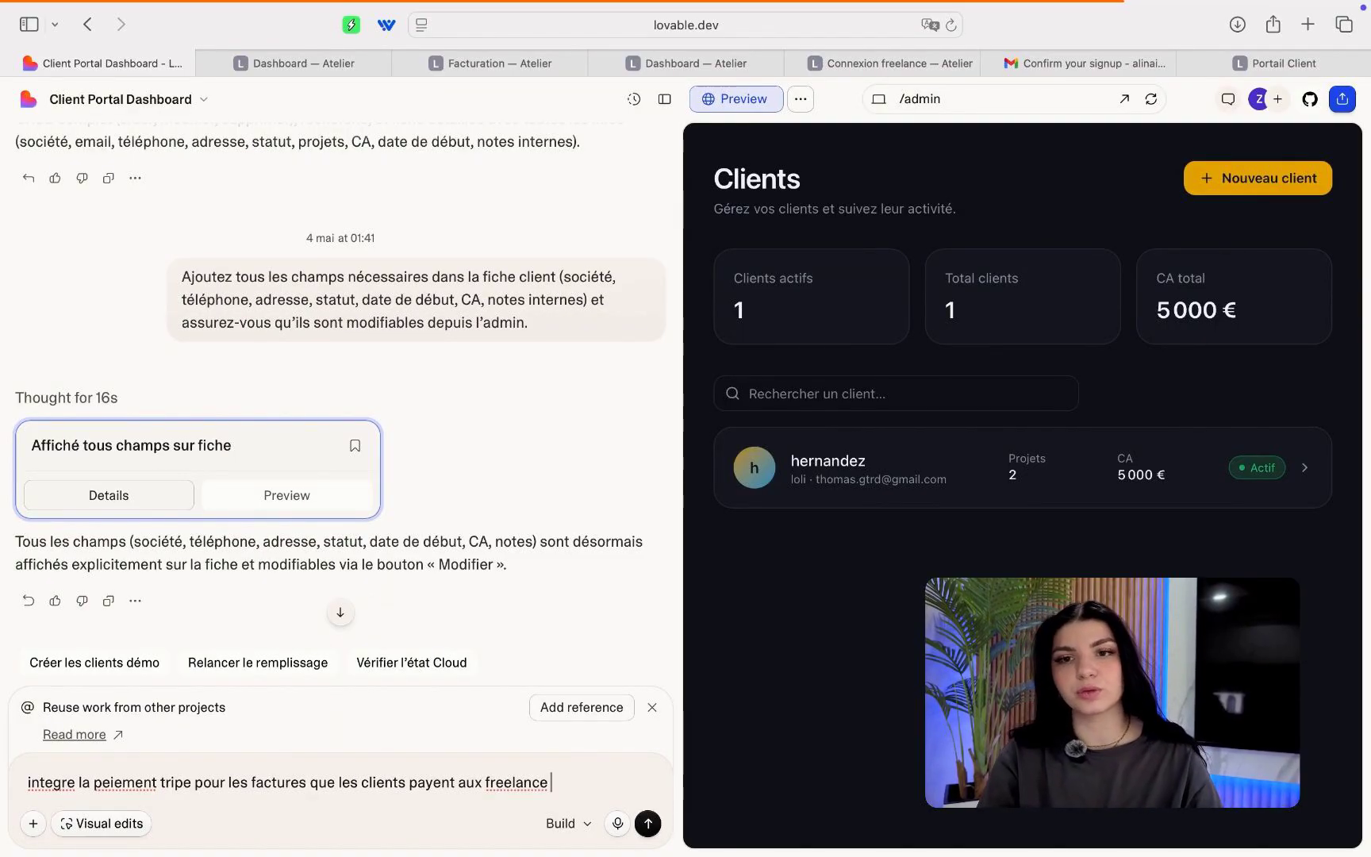
pyautogui.click(647, 823)
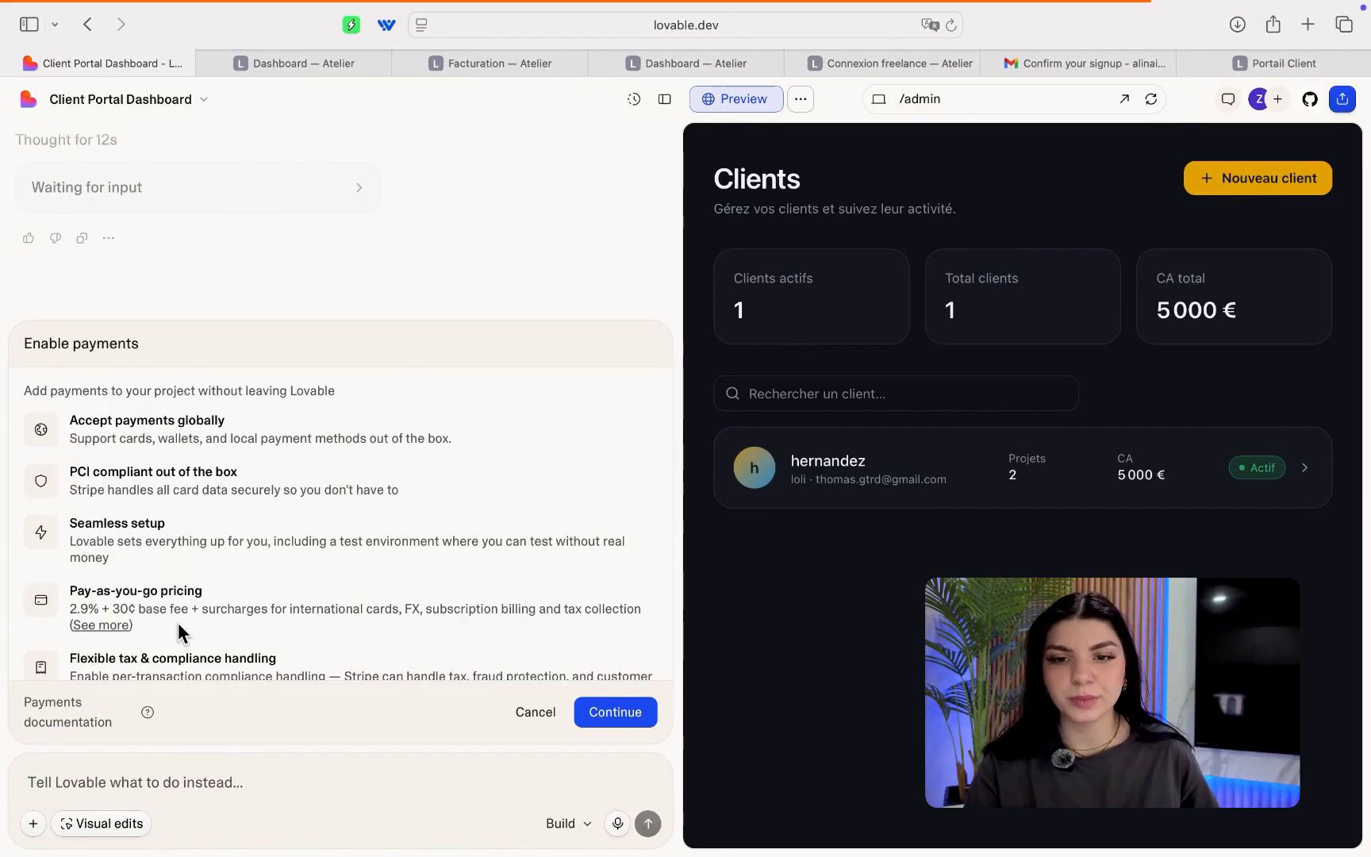
# Fill the Enable payments form with France as business country and enable payments.
pyautogui.scroll(-3, 178, 622)
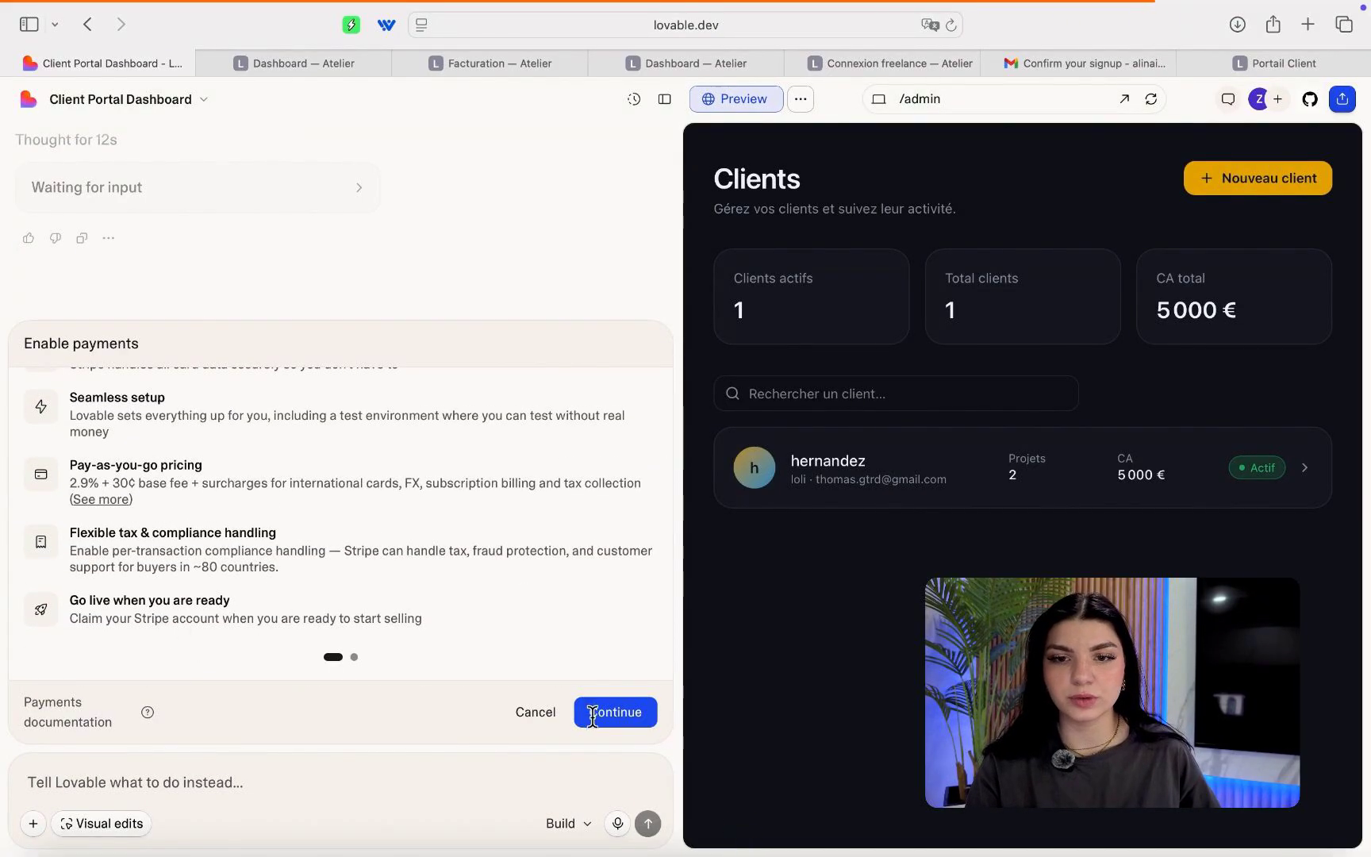
pyautogui.click(592, 714)
pyautogui.click(199, 623)
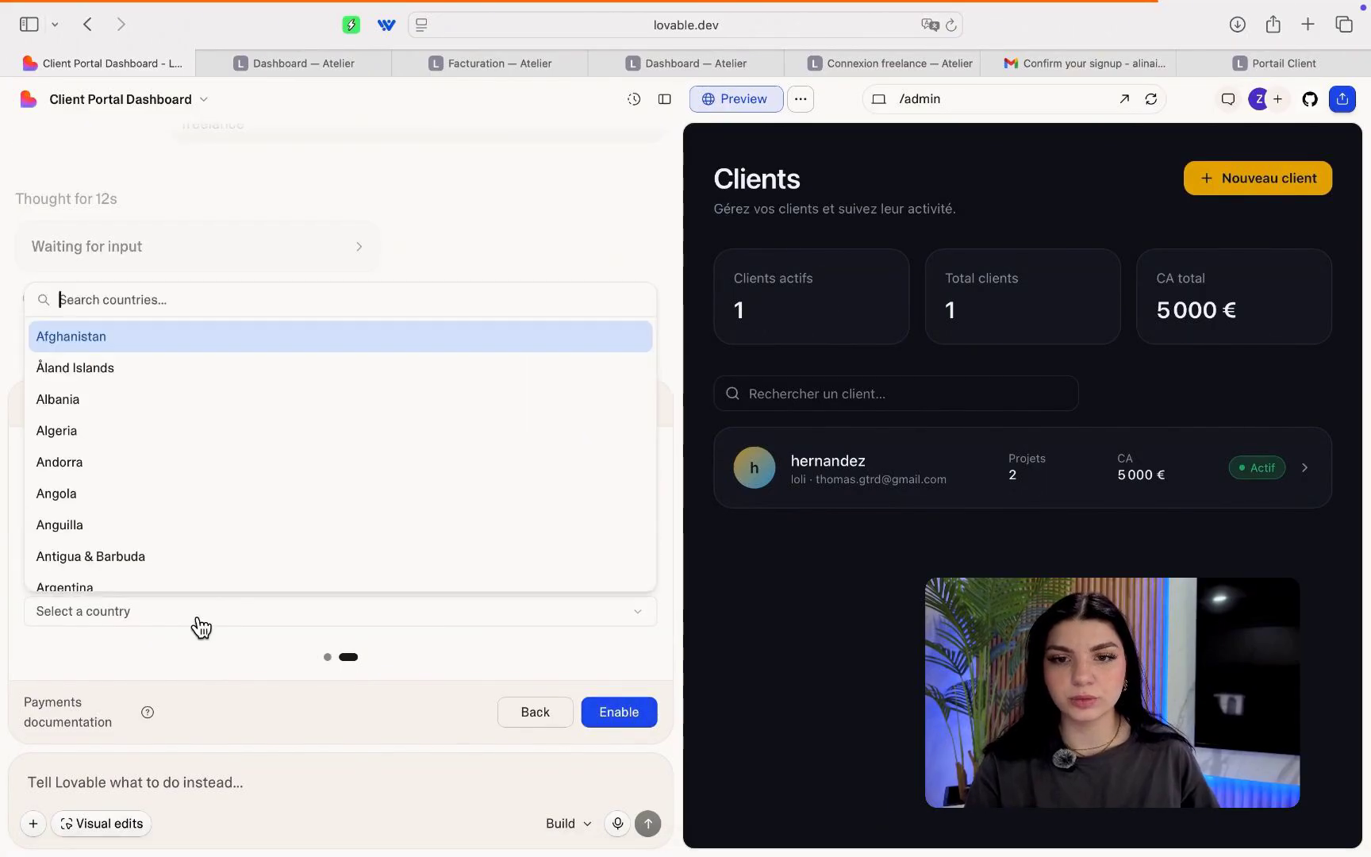
pyautogui.scroll(-10, 196, 509)
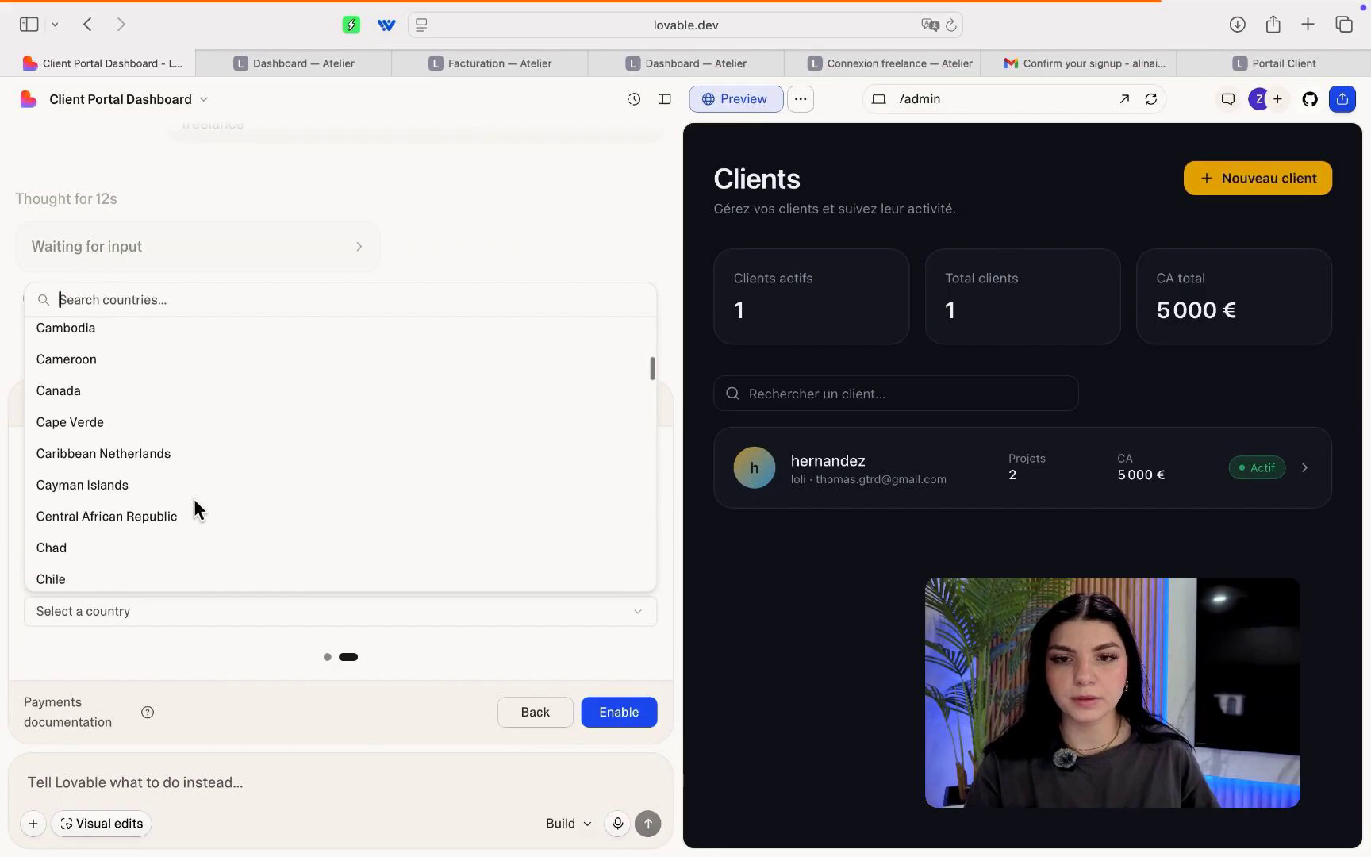
pyautogui.write('fr')
pyautogui.click(196, 446)
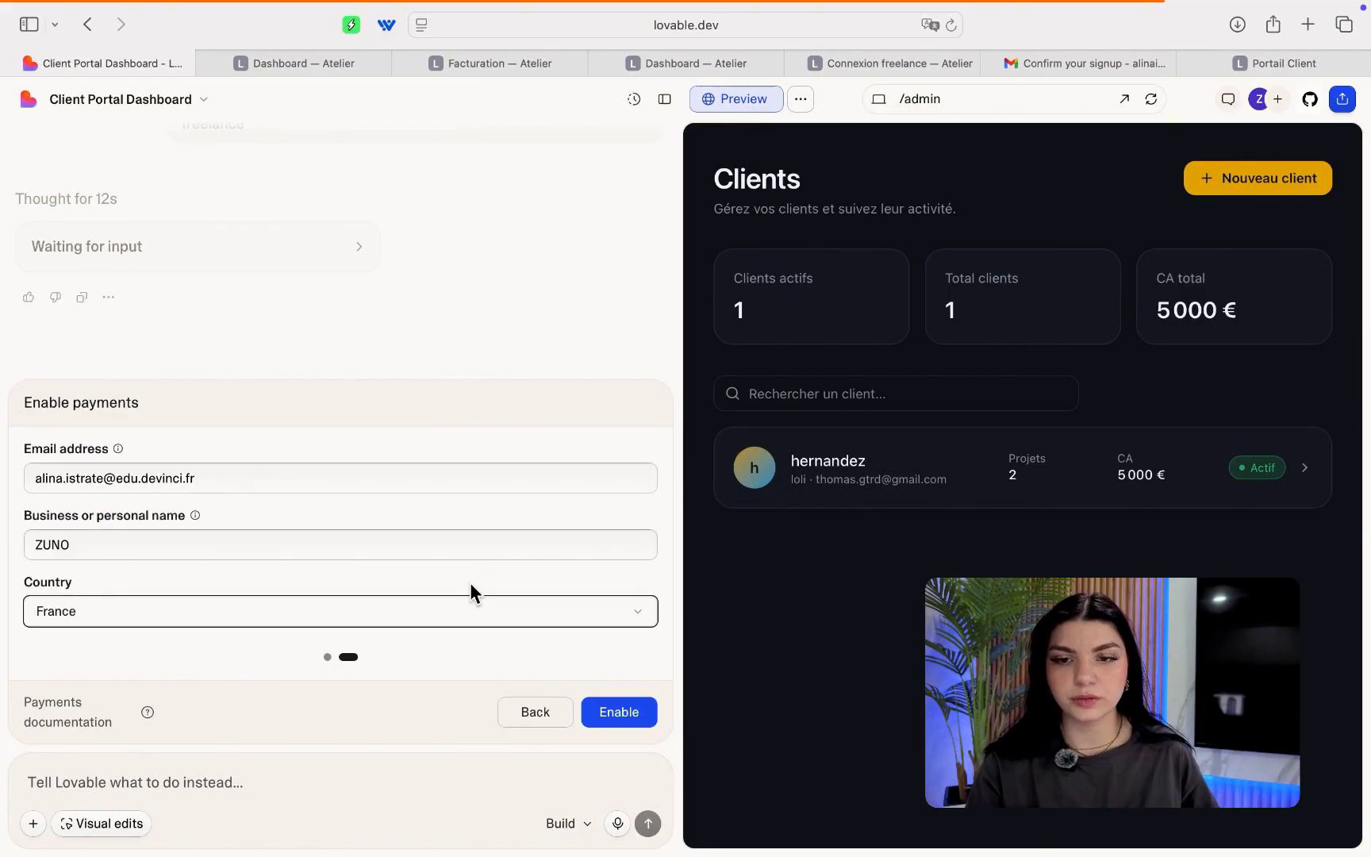
pyautogui.click(613, 713)
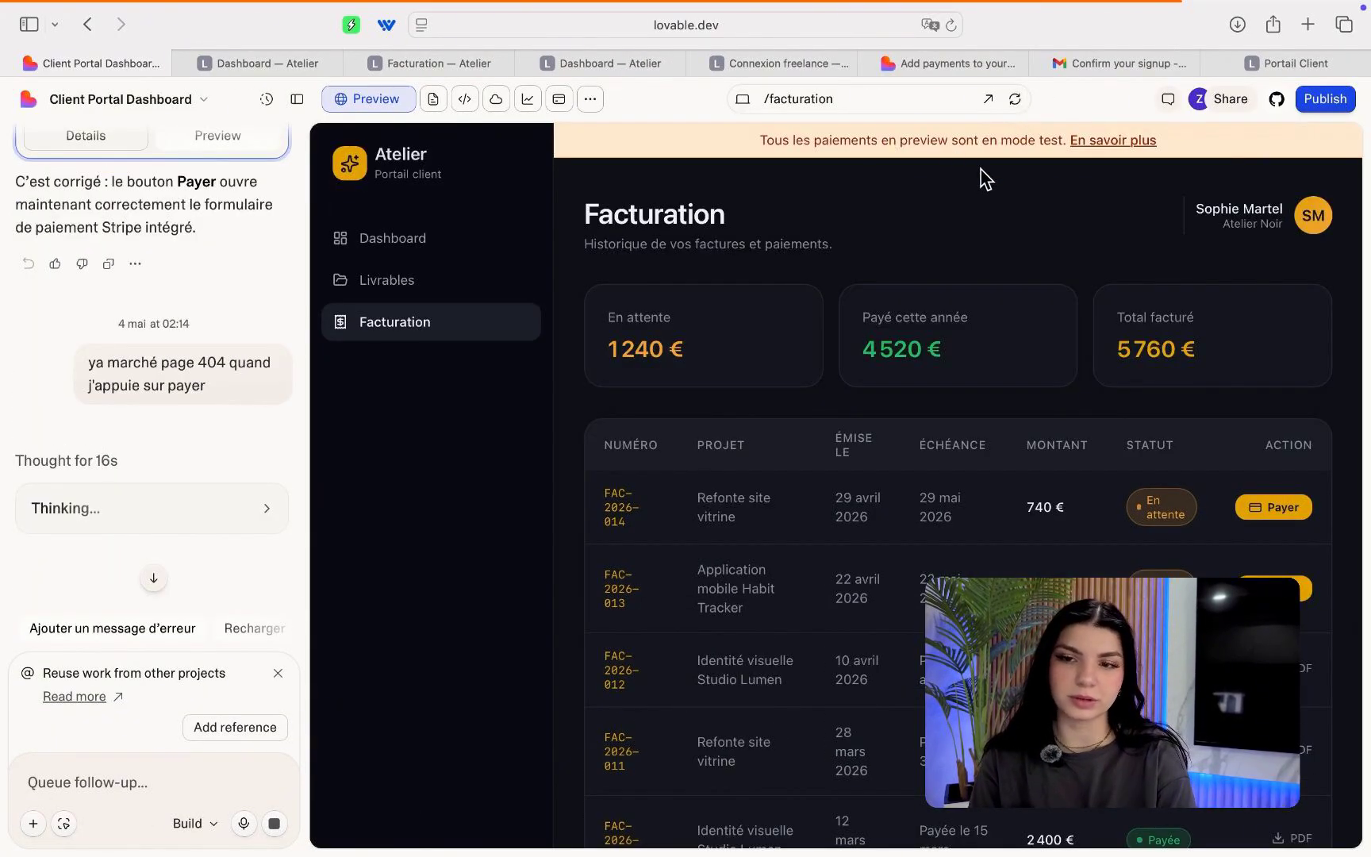
# Scroll through the Facturation invoice table, then start paying invoice FAC-2026-014.
pyautogui.scroll(-3, 995, 300)
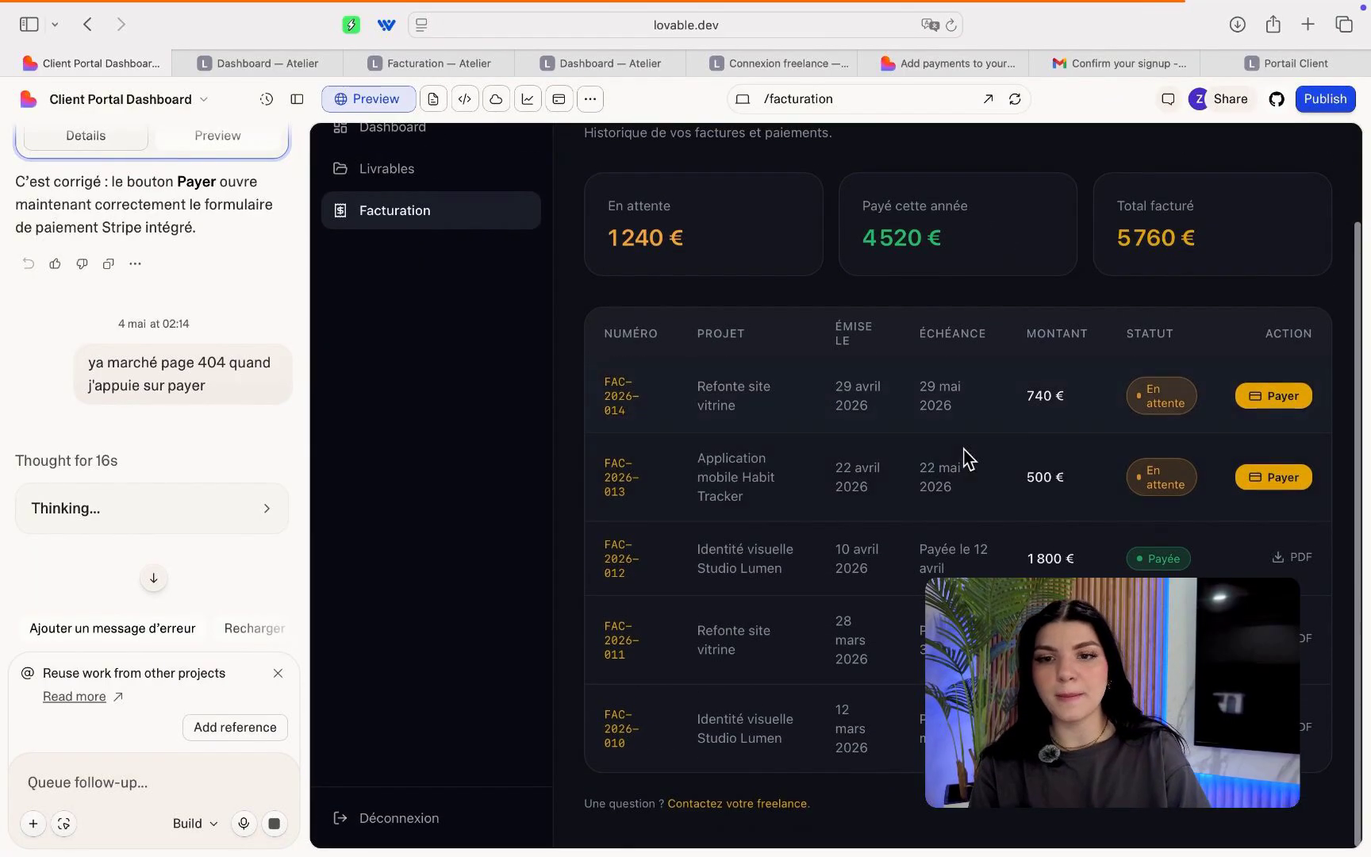
pyautogui.scroll(3, 965, 459)
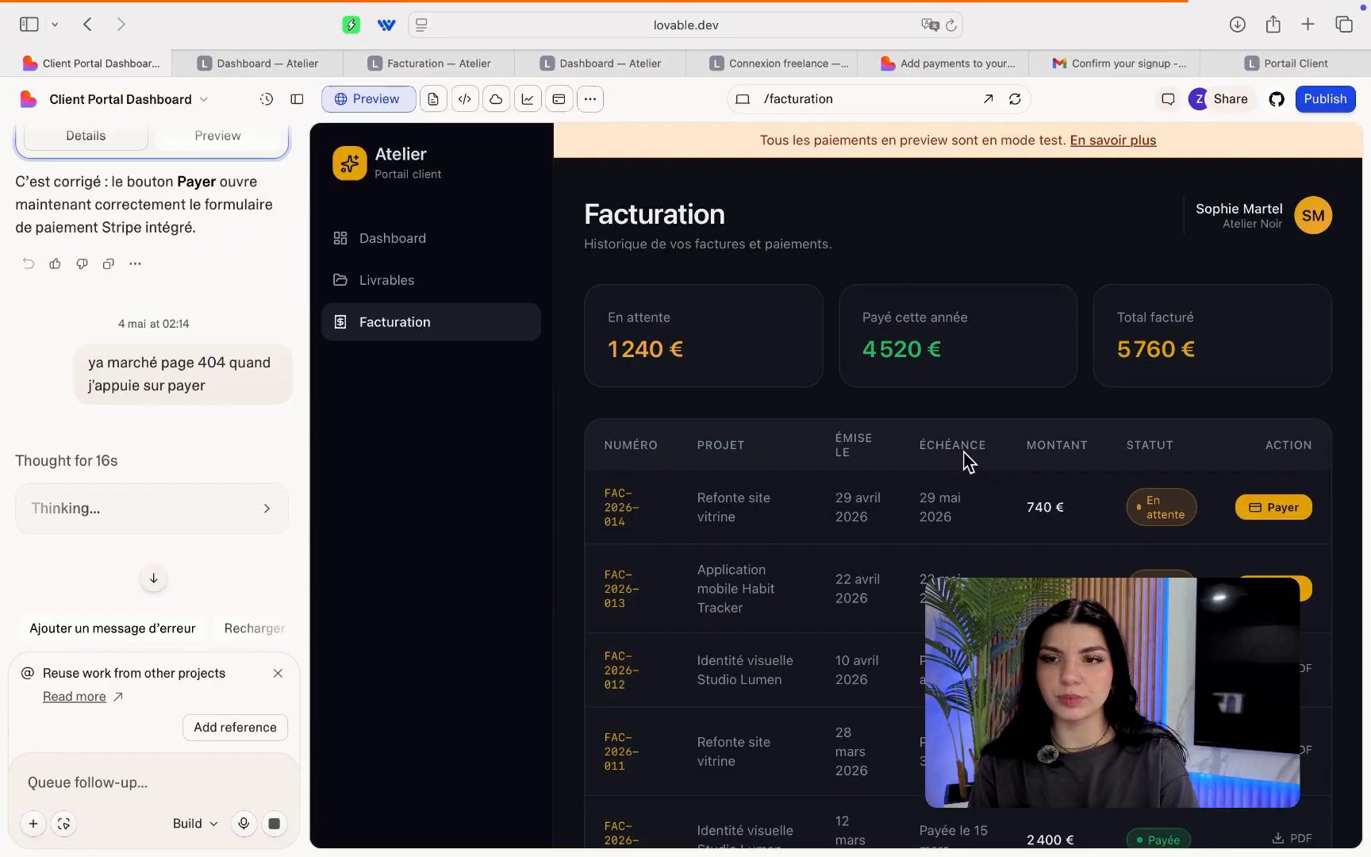
pyautogui.click(1250, 507)
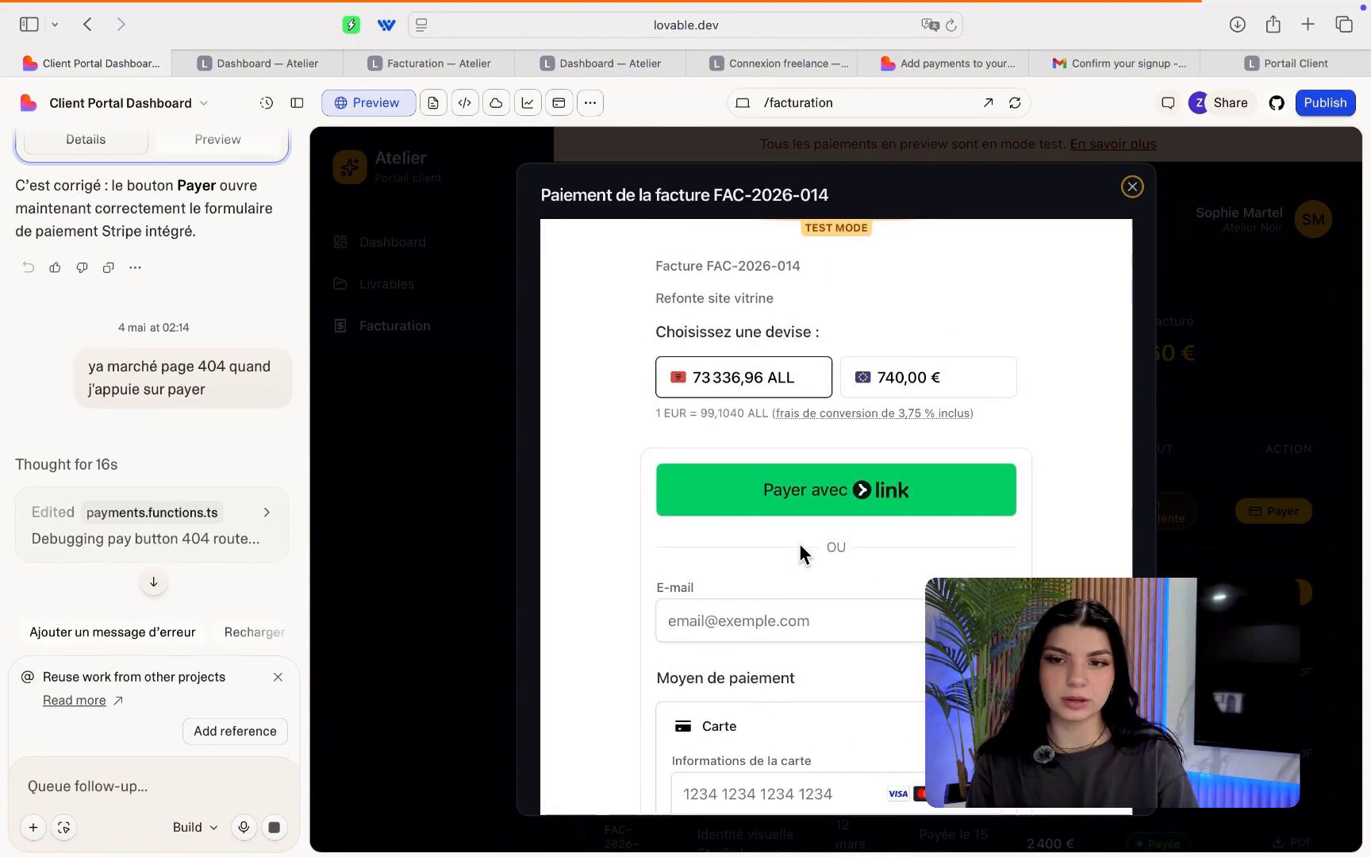
# Complete the FAC-2026-014 Stripe test form with expiry 12/30 and CVC 123.
pyautogui.scroll(-10, 800, 545)
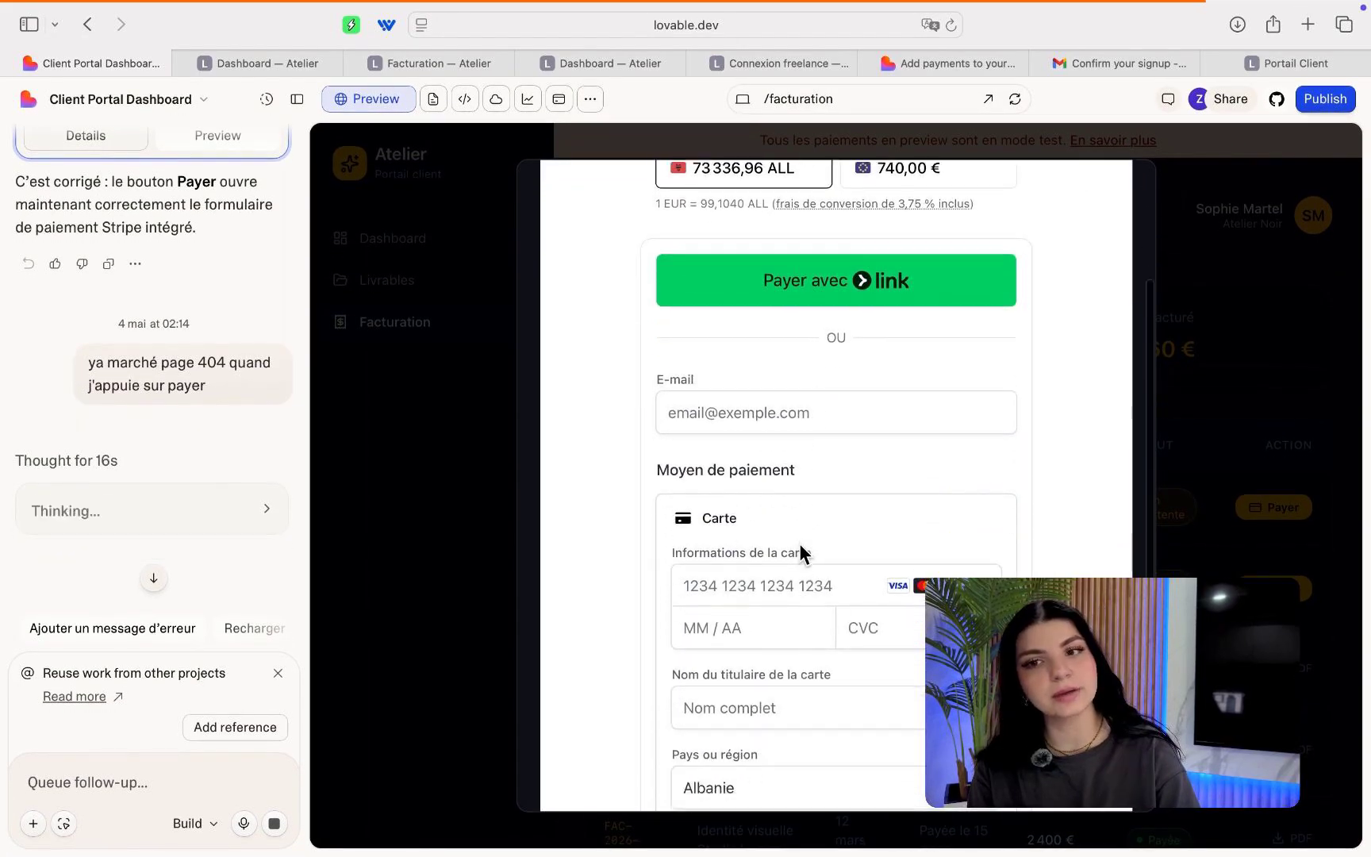
pyautogui.scroll(10, 799, 547)
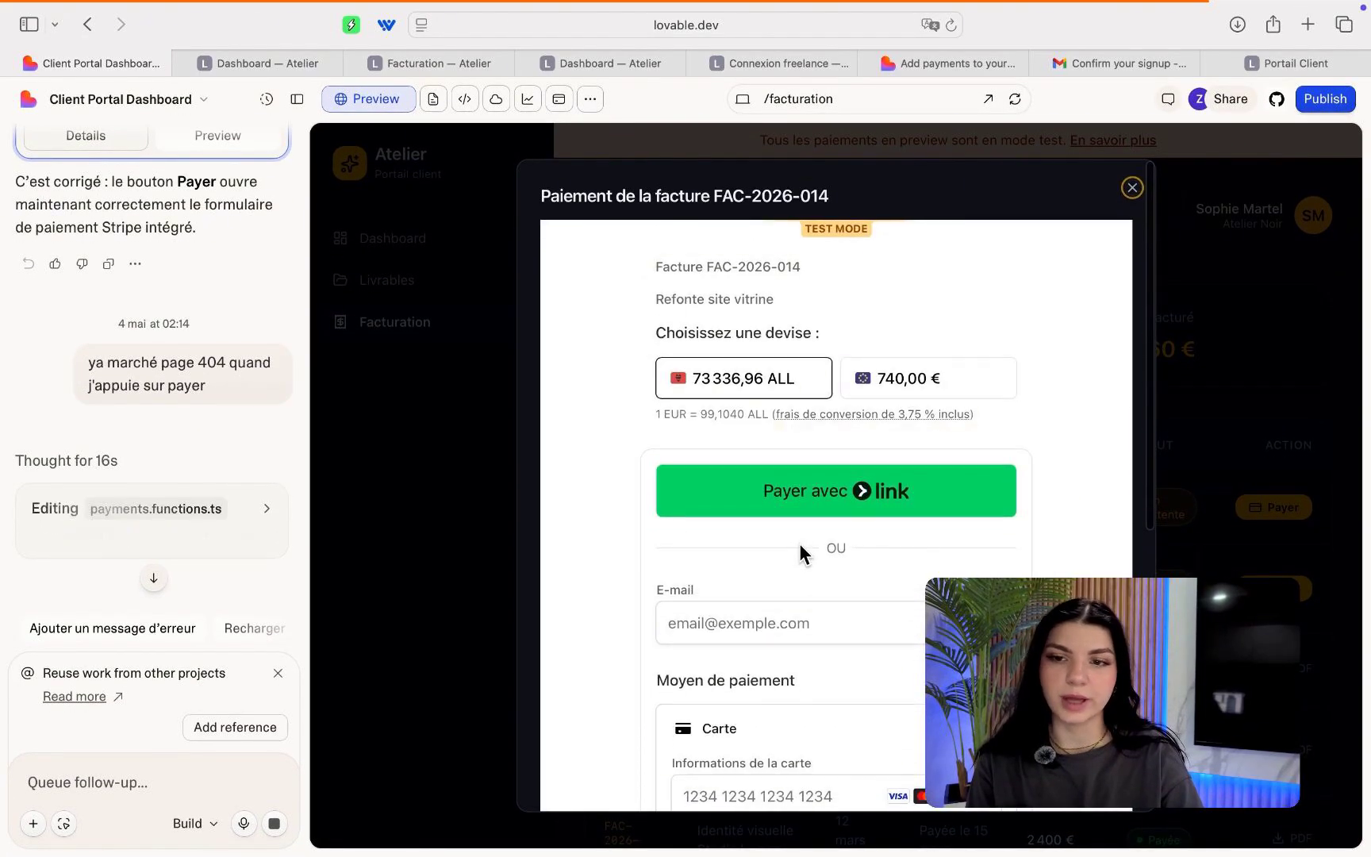
pyautogui.moveTo(833, 411)
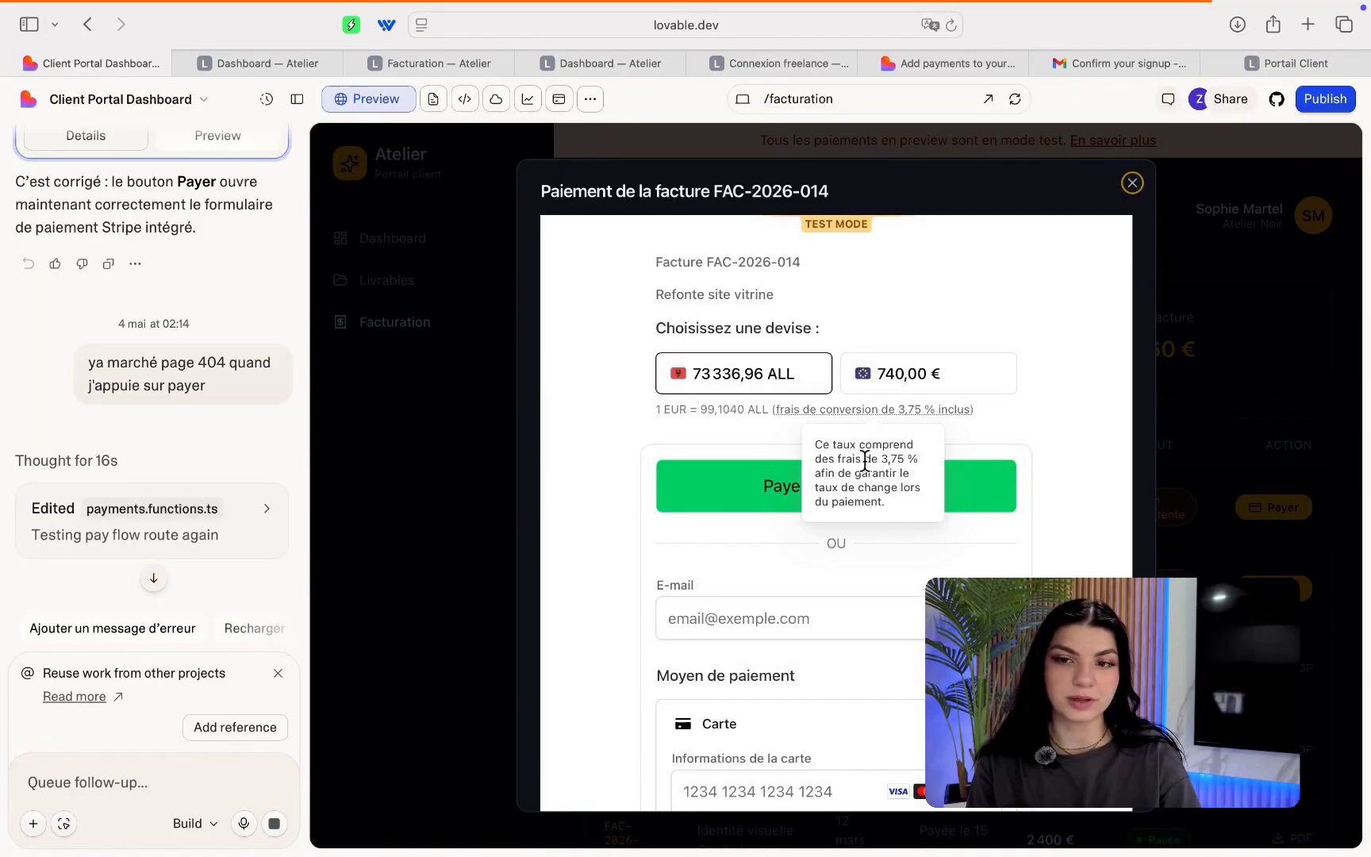
pyautogui.scroll(-4, 772, 595)
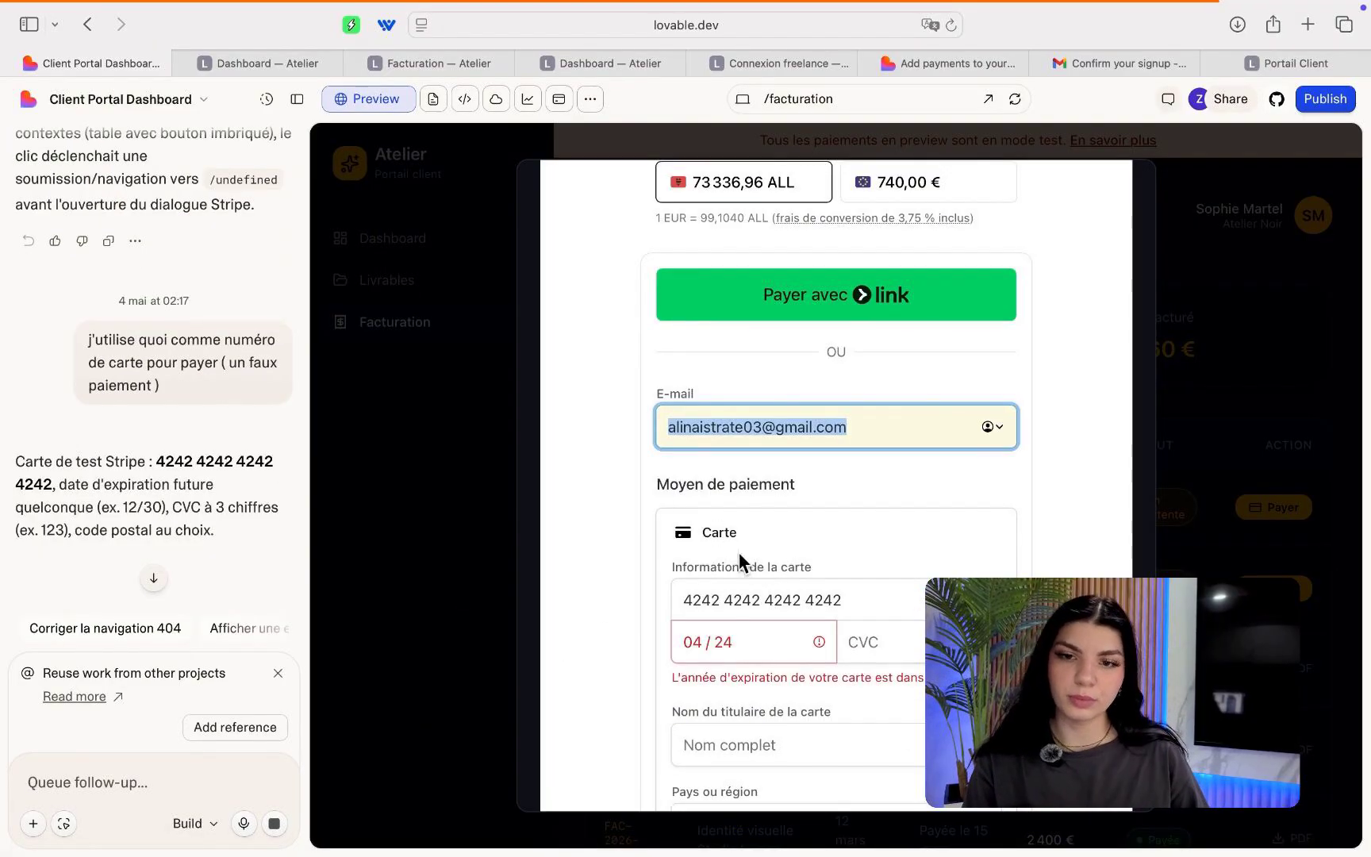
pyautogui.click(734, 642)
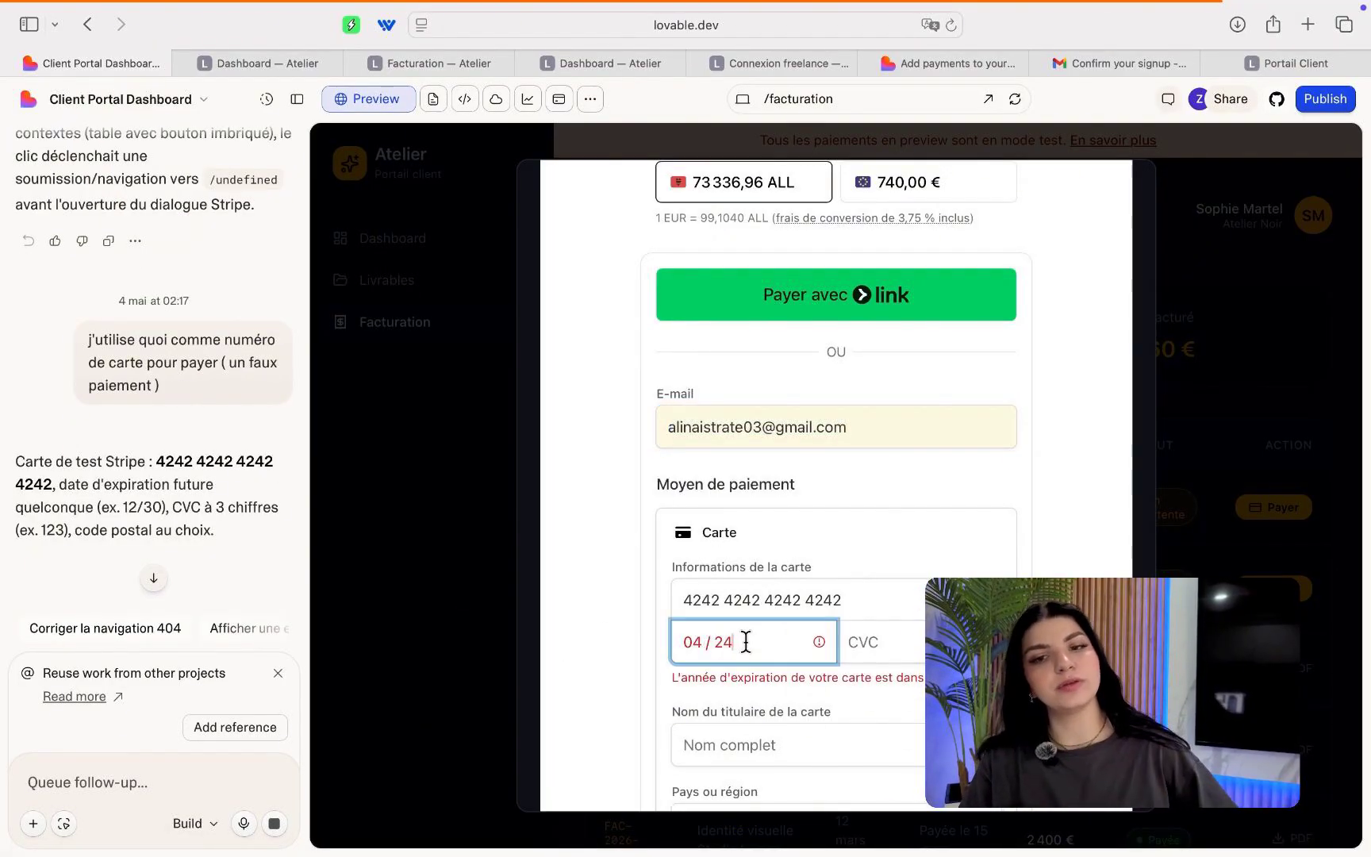
pyautogui.press('BackSpace')
pyautogui.press('BackSpace')
pyautogui.press('BackSpace')
pyautogui.press('BackSpace')
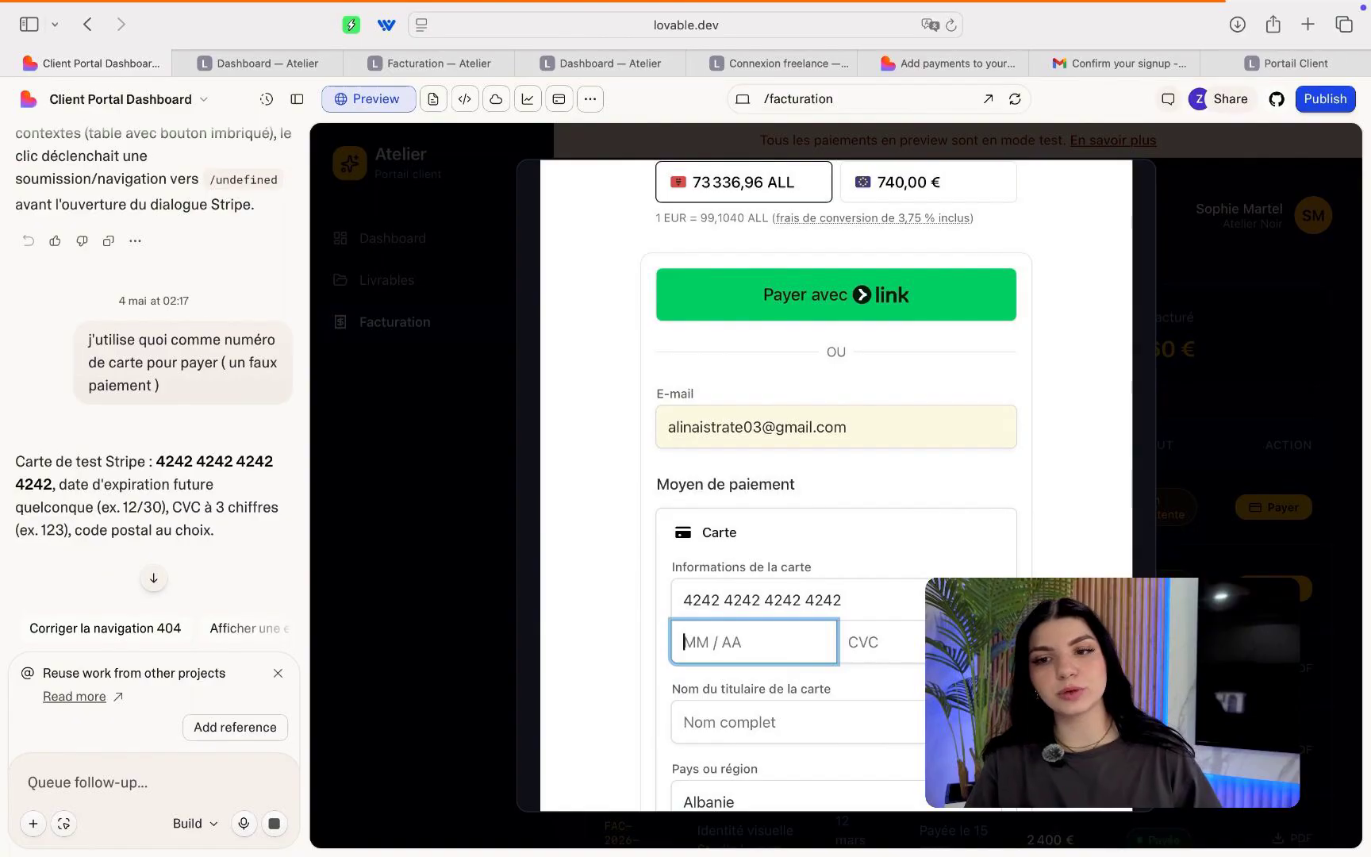
pyautogui.write('1230')
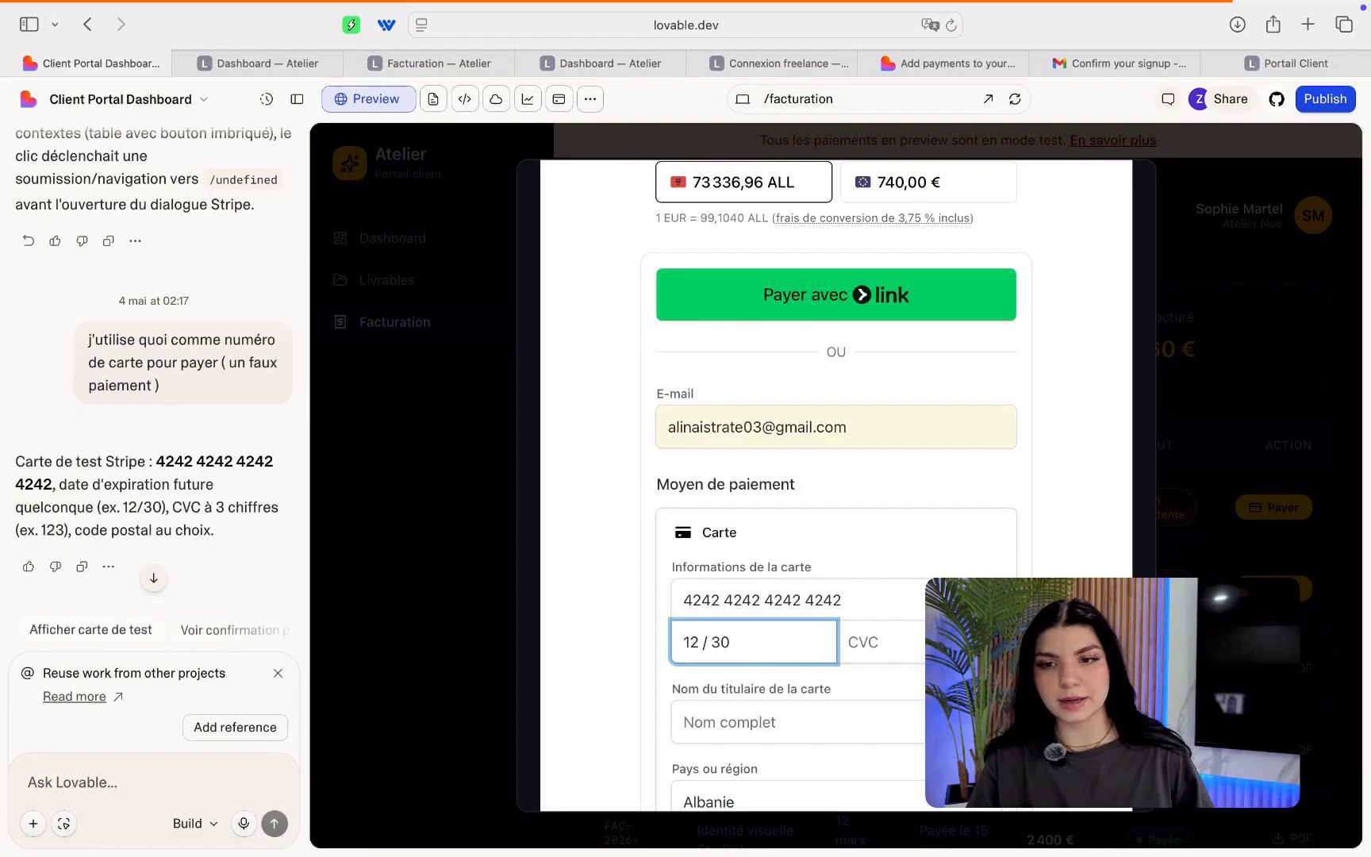
pyautogui.click(881, 642)
pyautogui.write('123')
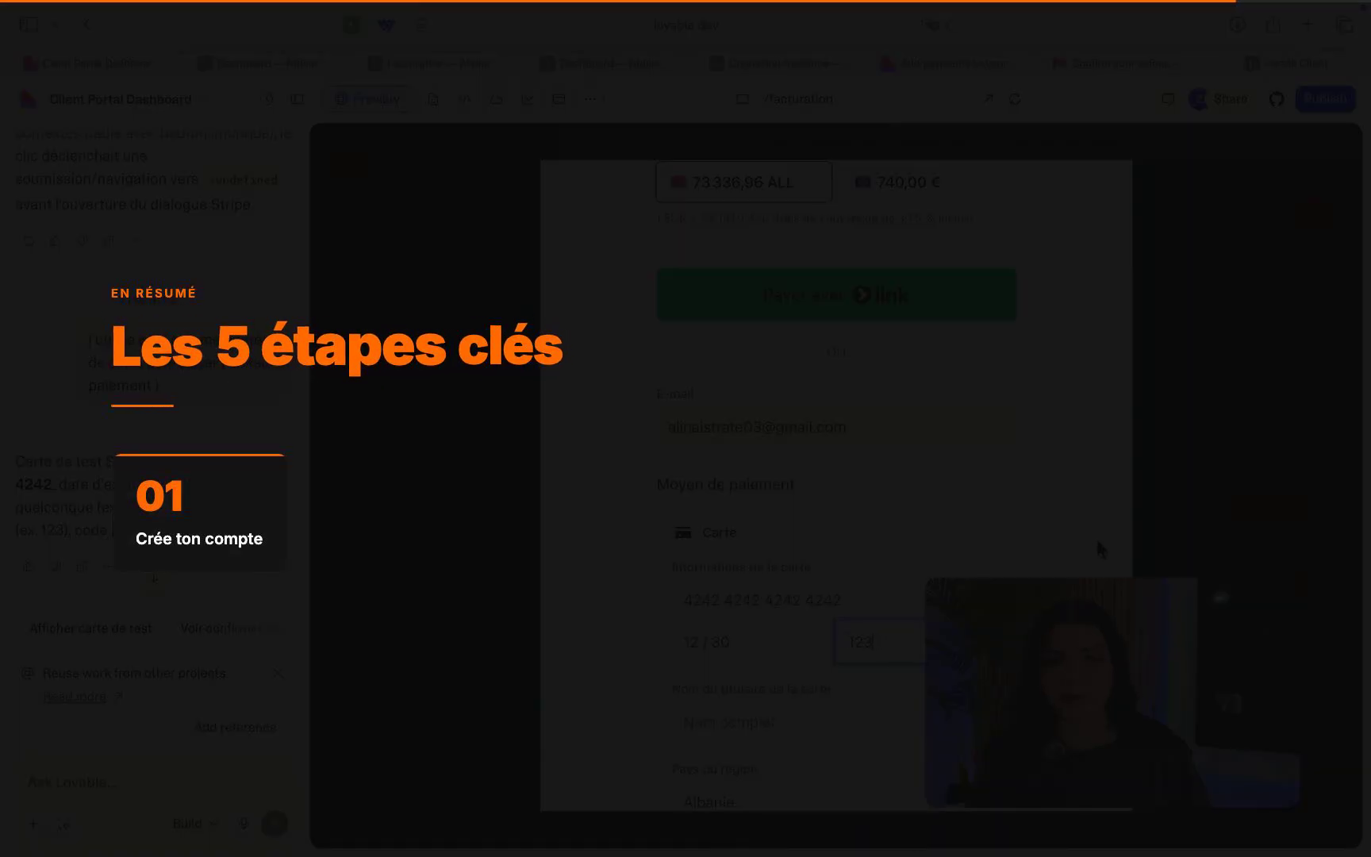
# Submit the Stripe test payment for invoice FAC-2026-014.
pyautogui.scroll(-3, 902, 642)
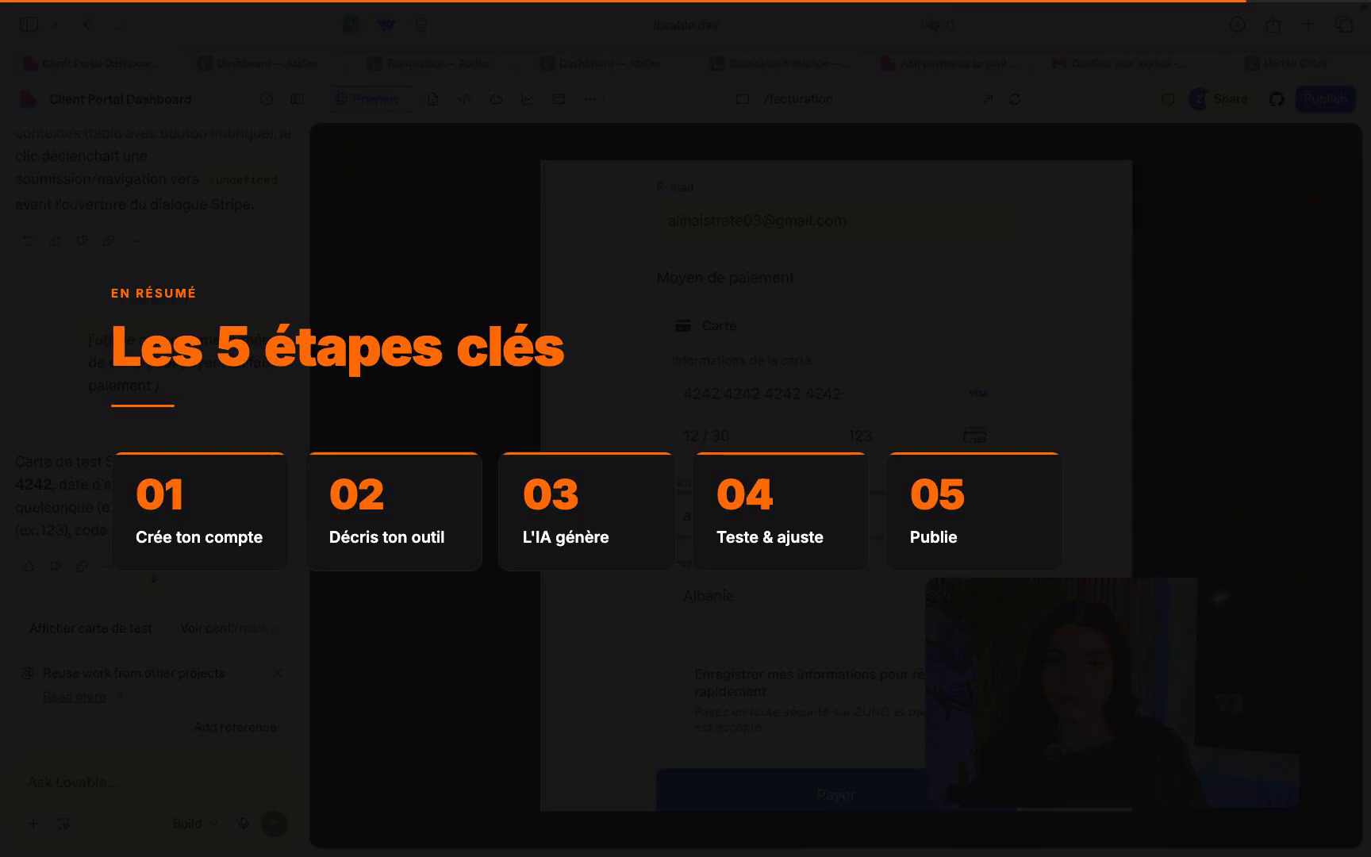
pyautogui.click(769, 601)
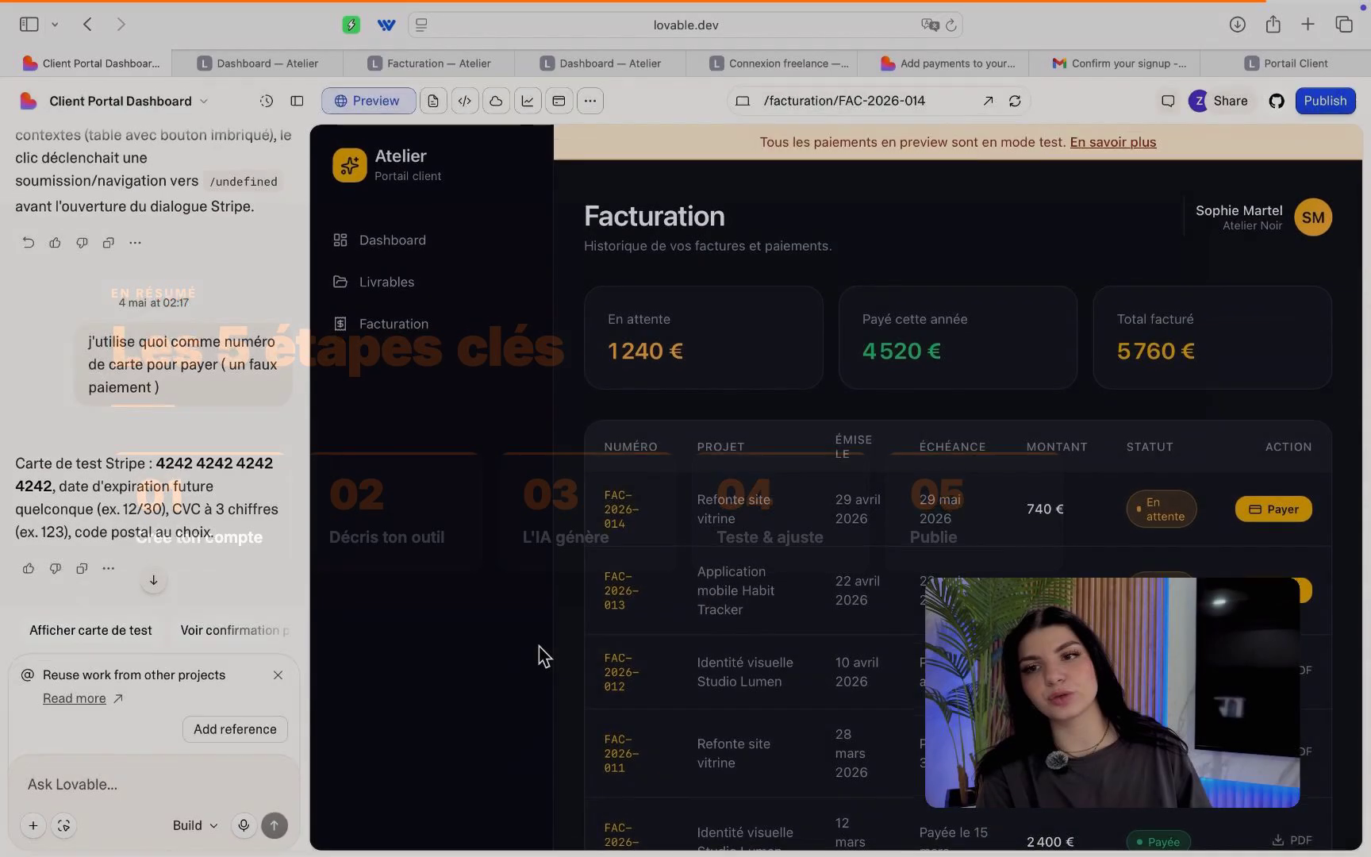
# Reload the preview and ask Lovable to mark invoices paid once Stripe payment completes.
pyautogui.scroll(-3, 713, 520)
pyautogui.scroll(3, 713, 520)
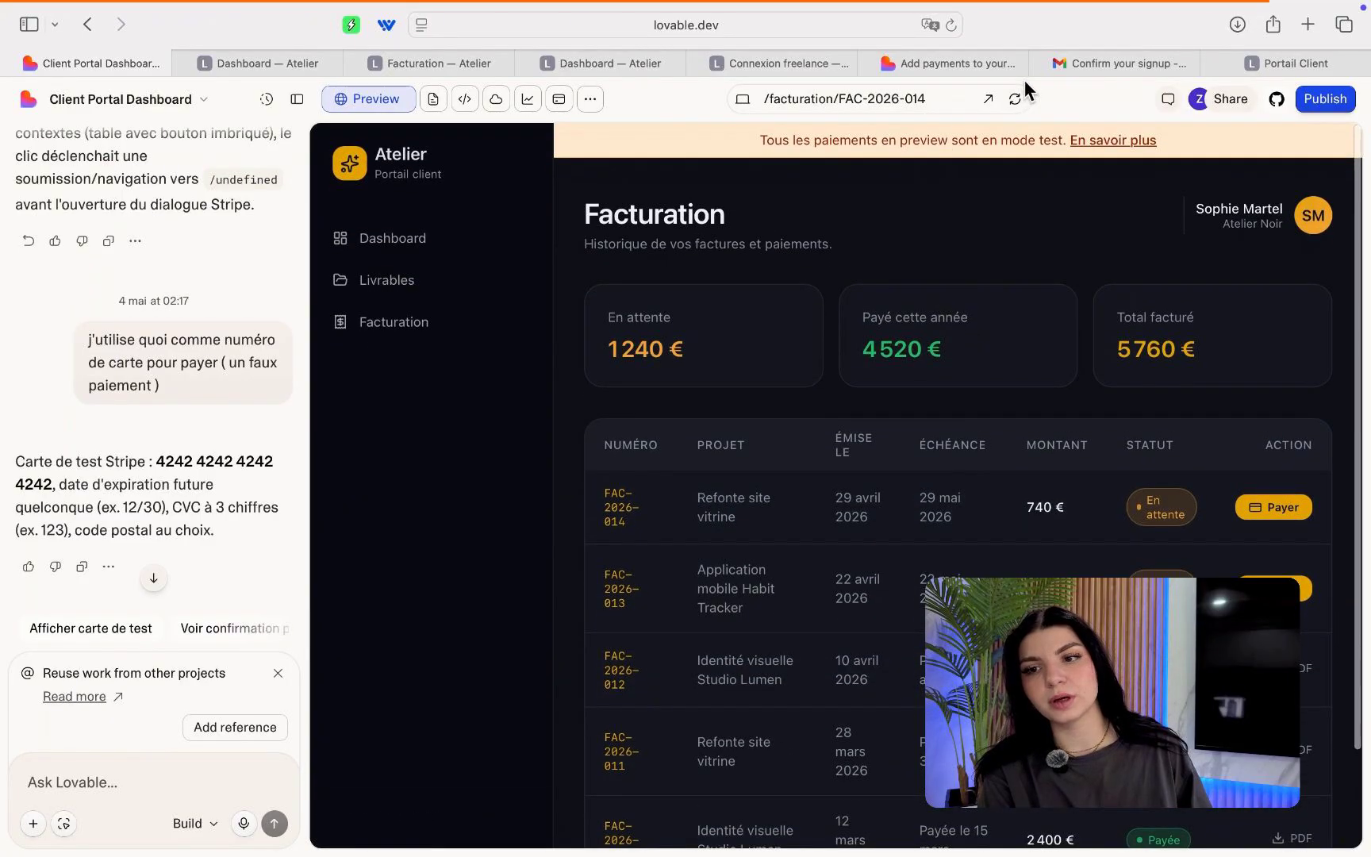
pyautogui.click(1014, 98)
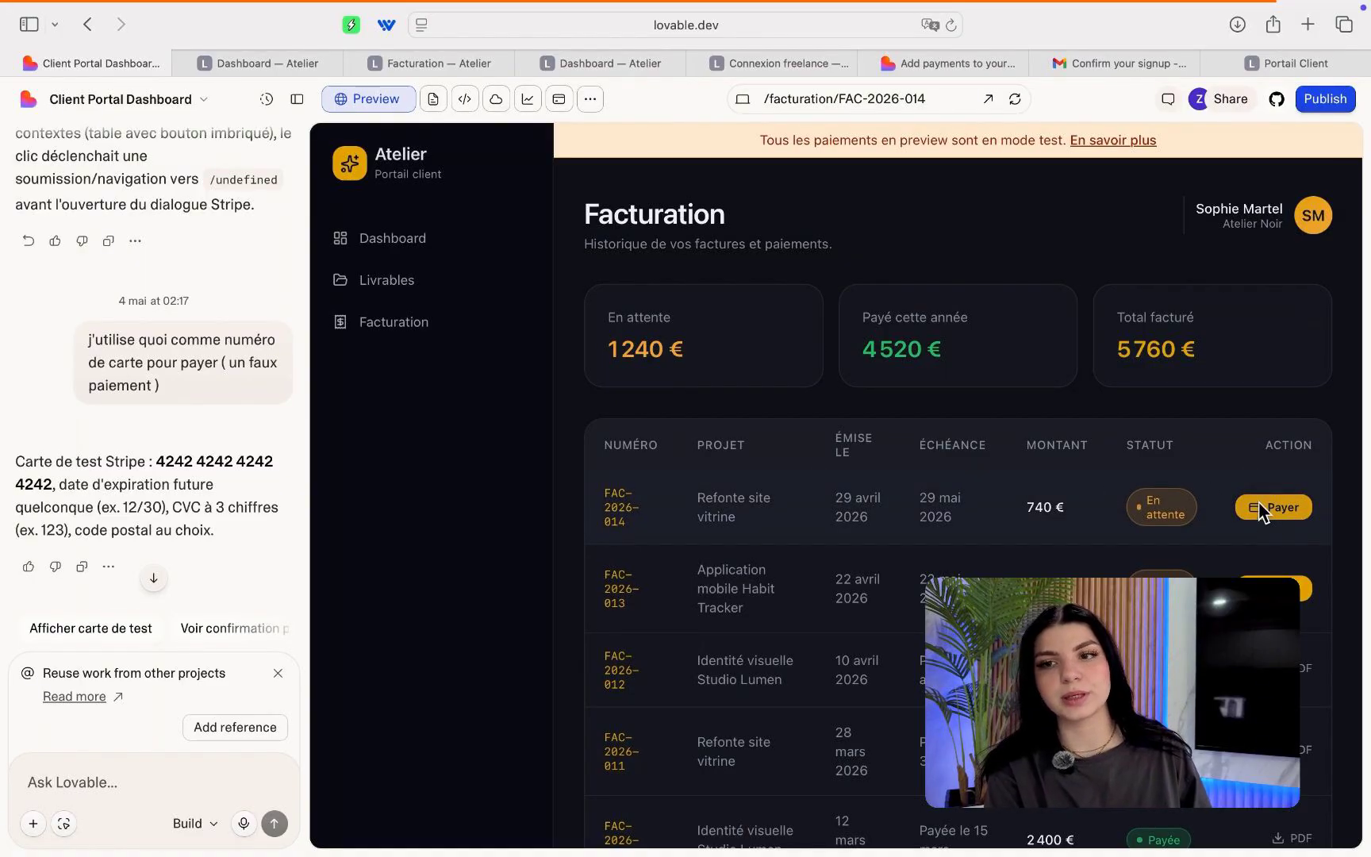
pyautogui.click(109, 782)
pyautogui.write('met à jouir le')
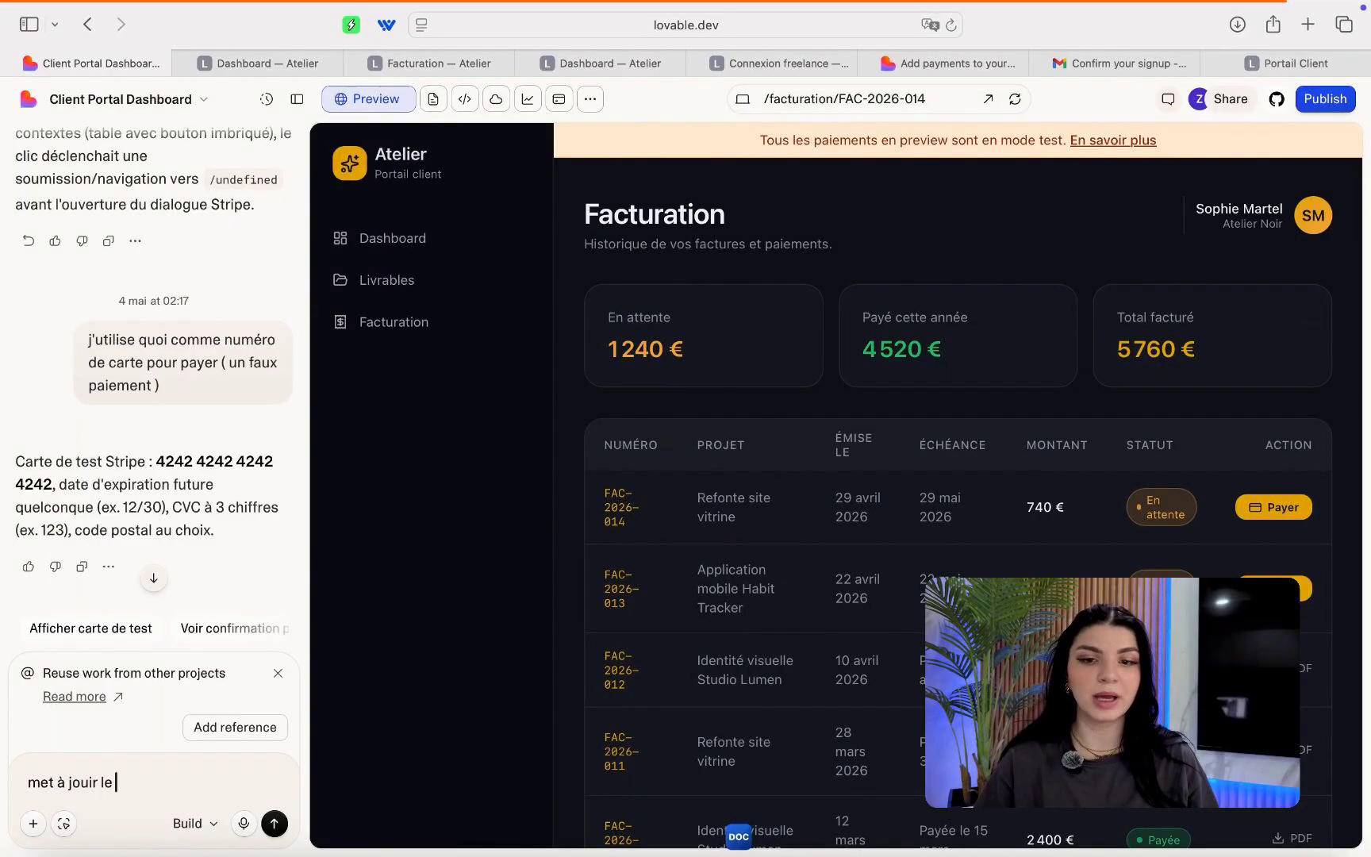
pyautogui.write(' statut de la fac')
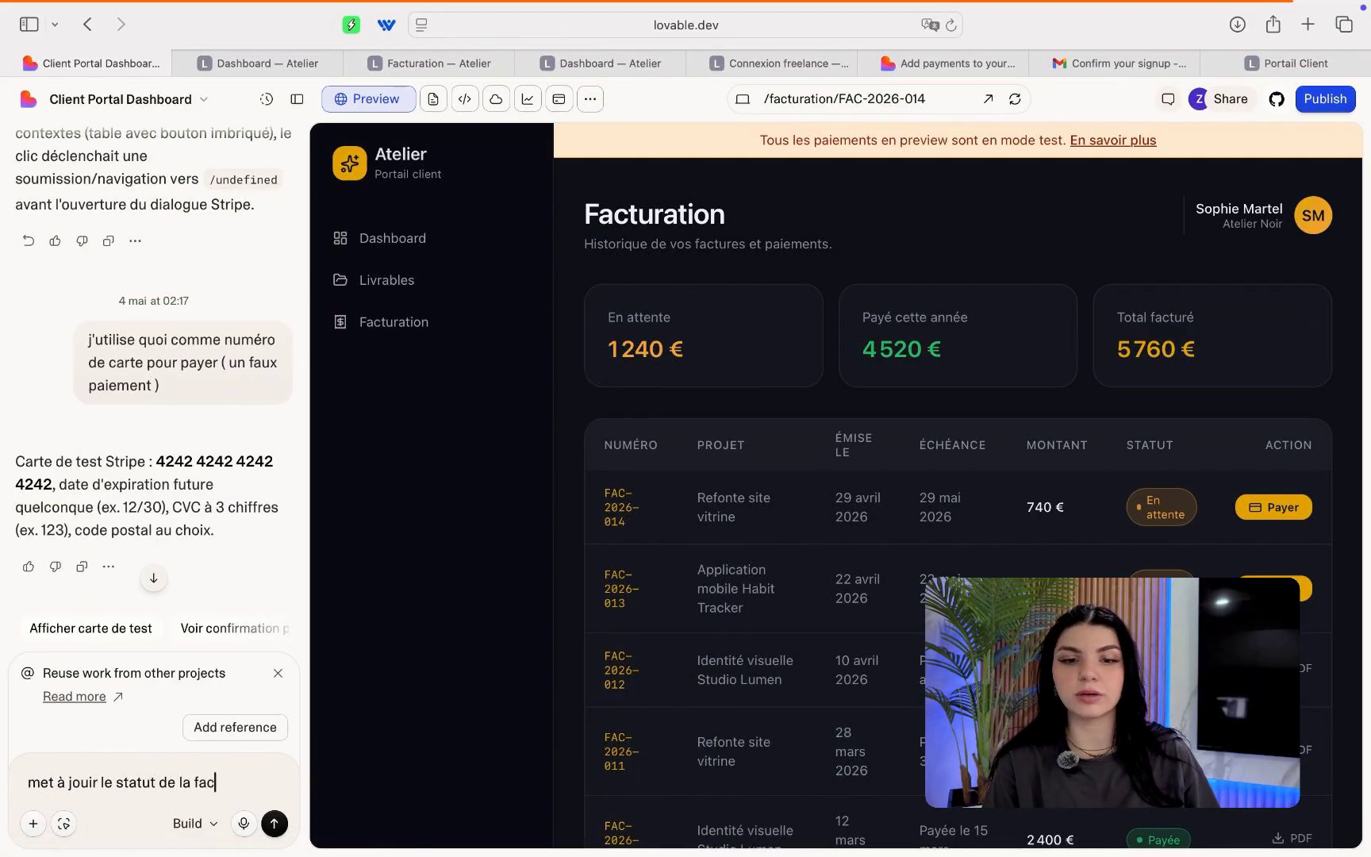
pyautogui.write('ture lors')
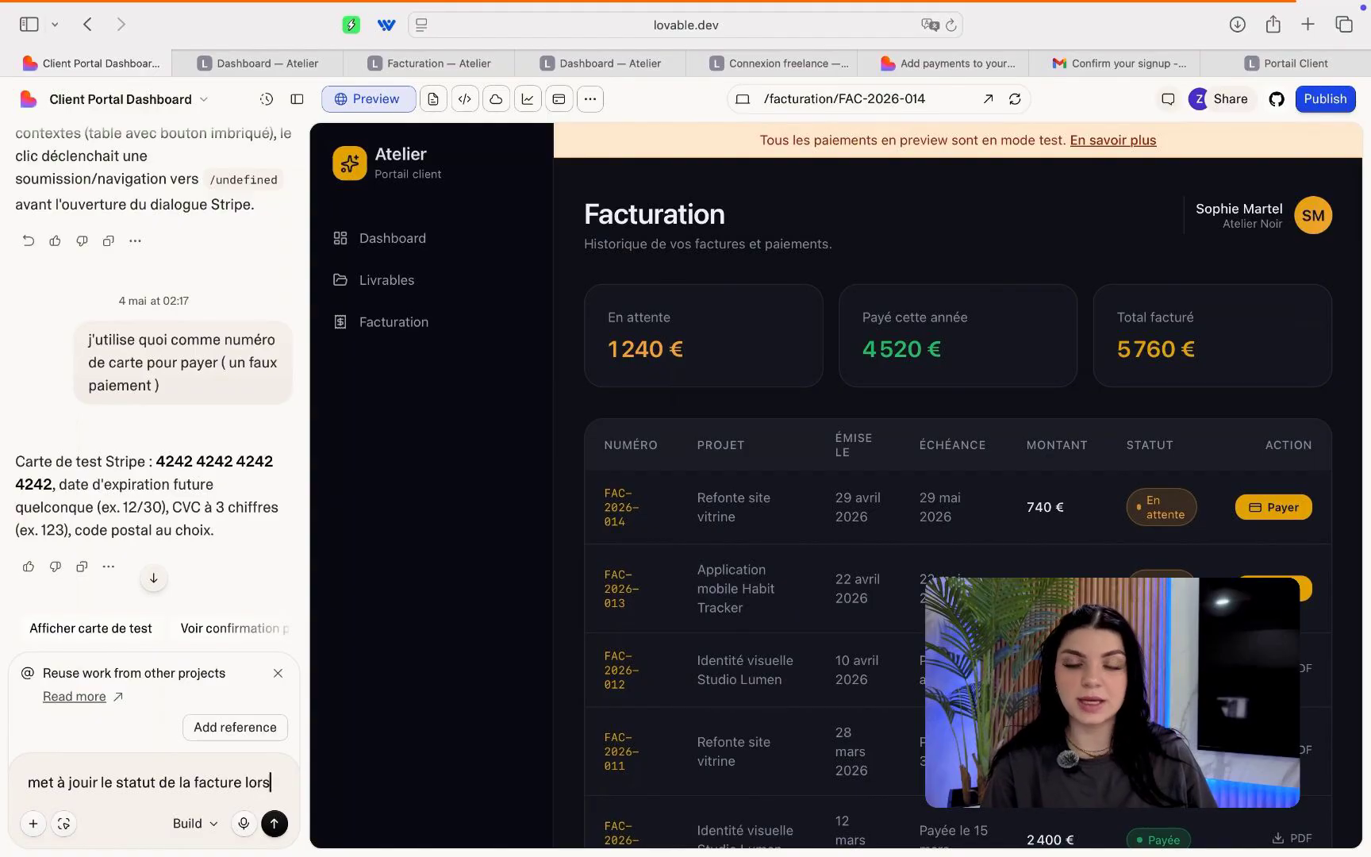
pyautogui.write('que ')
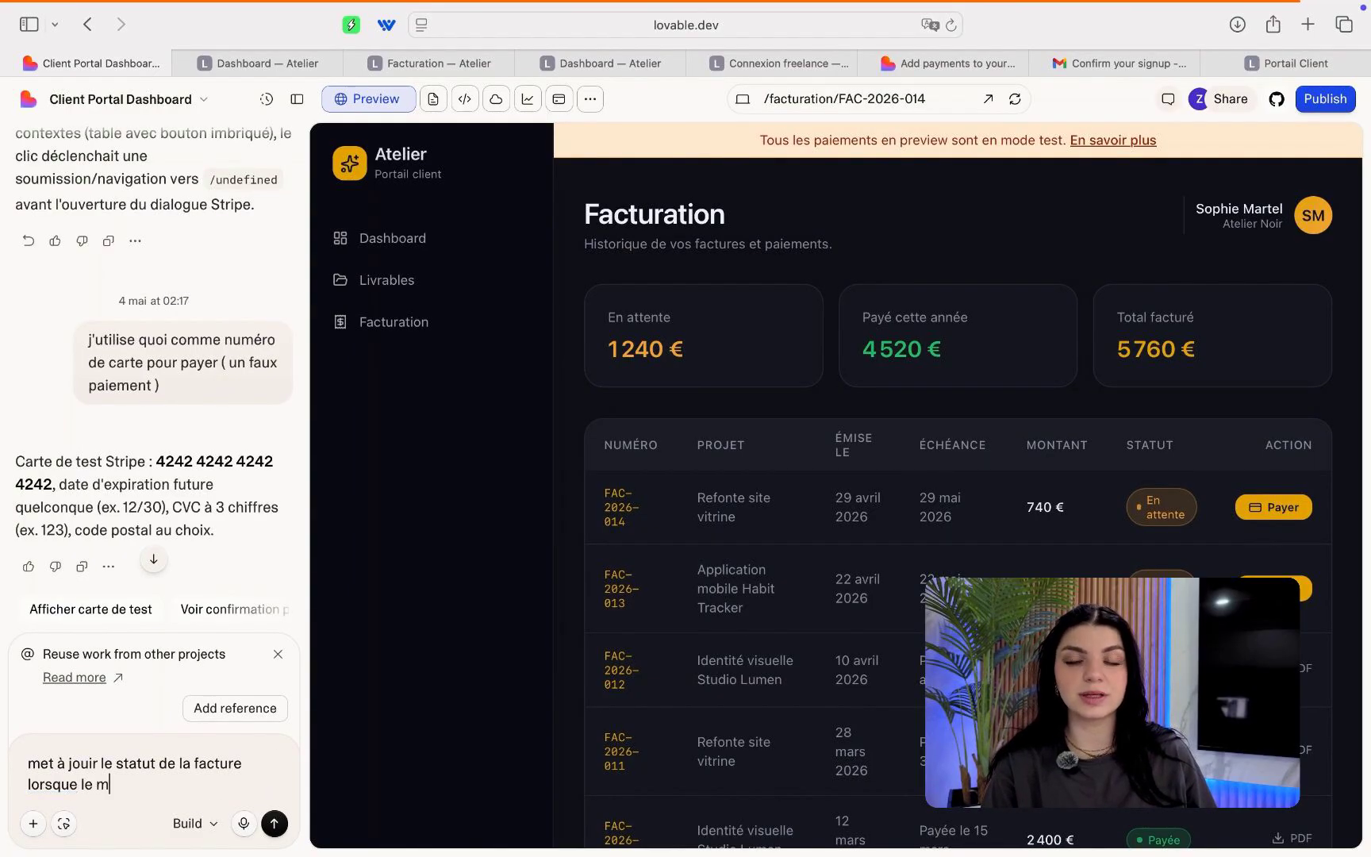
pyautogui.write('le paiment ')
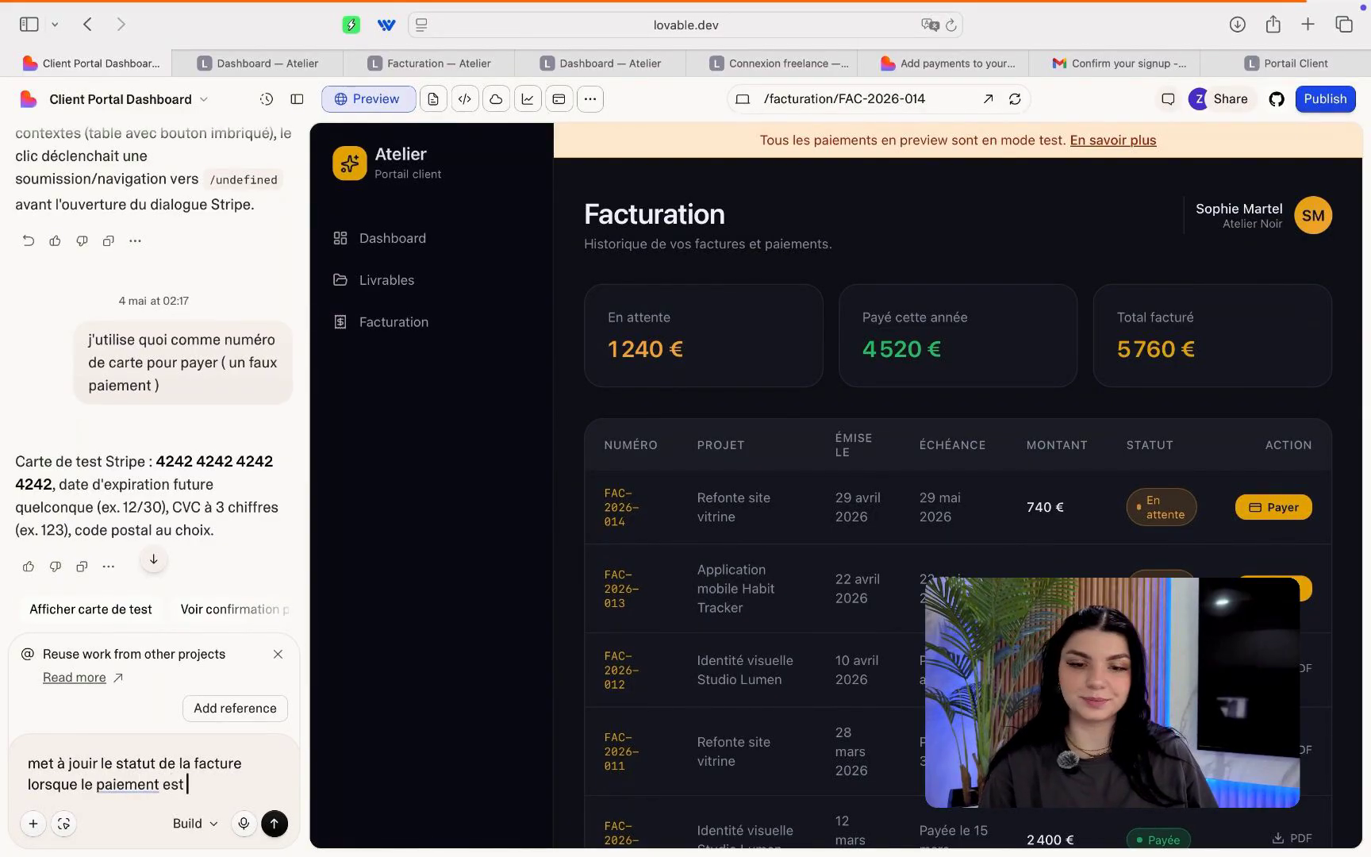
pyautogui.write('est fait sur s')
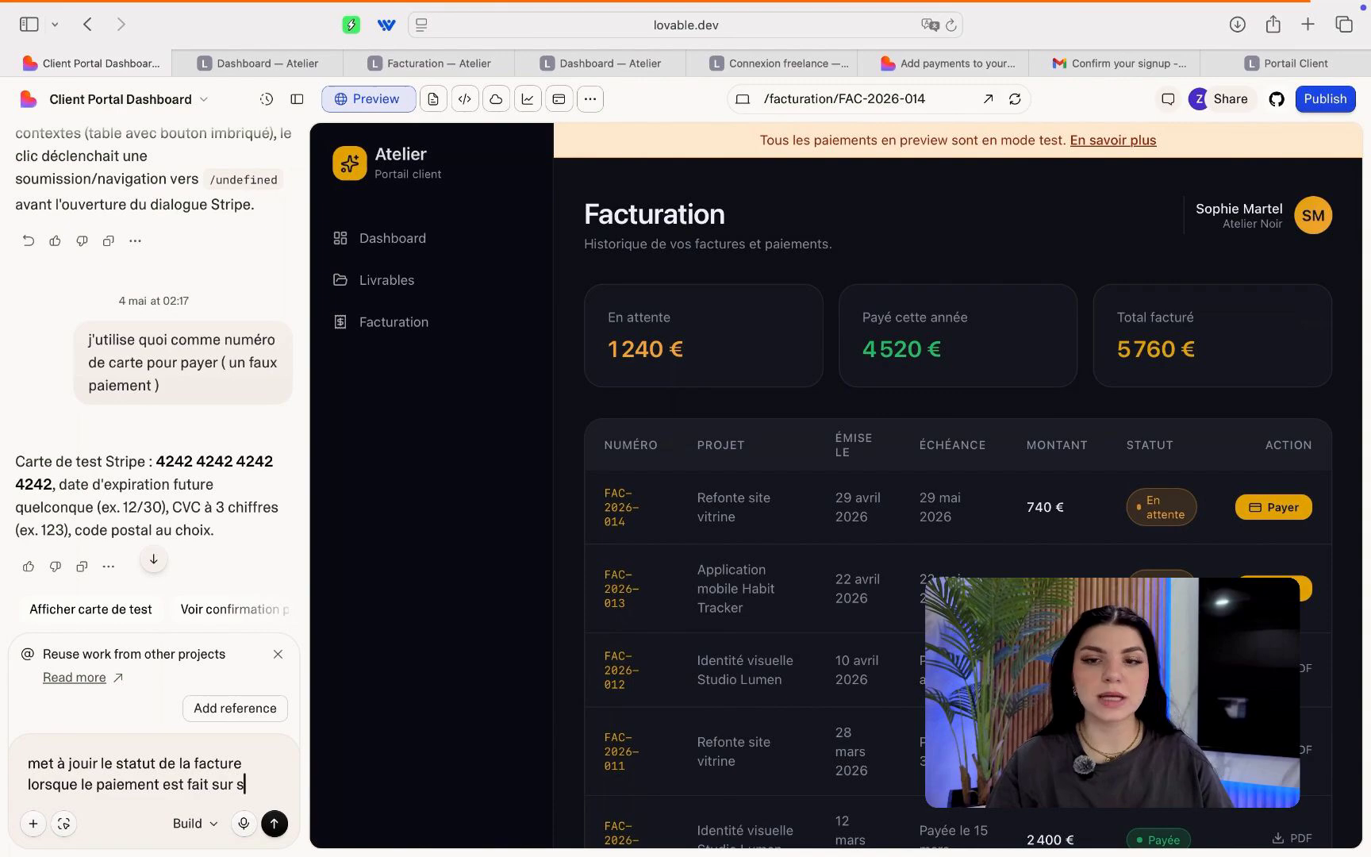
pyautogui.write('tripe')
pyautogui.press('Return')
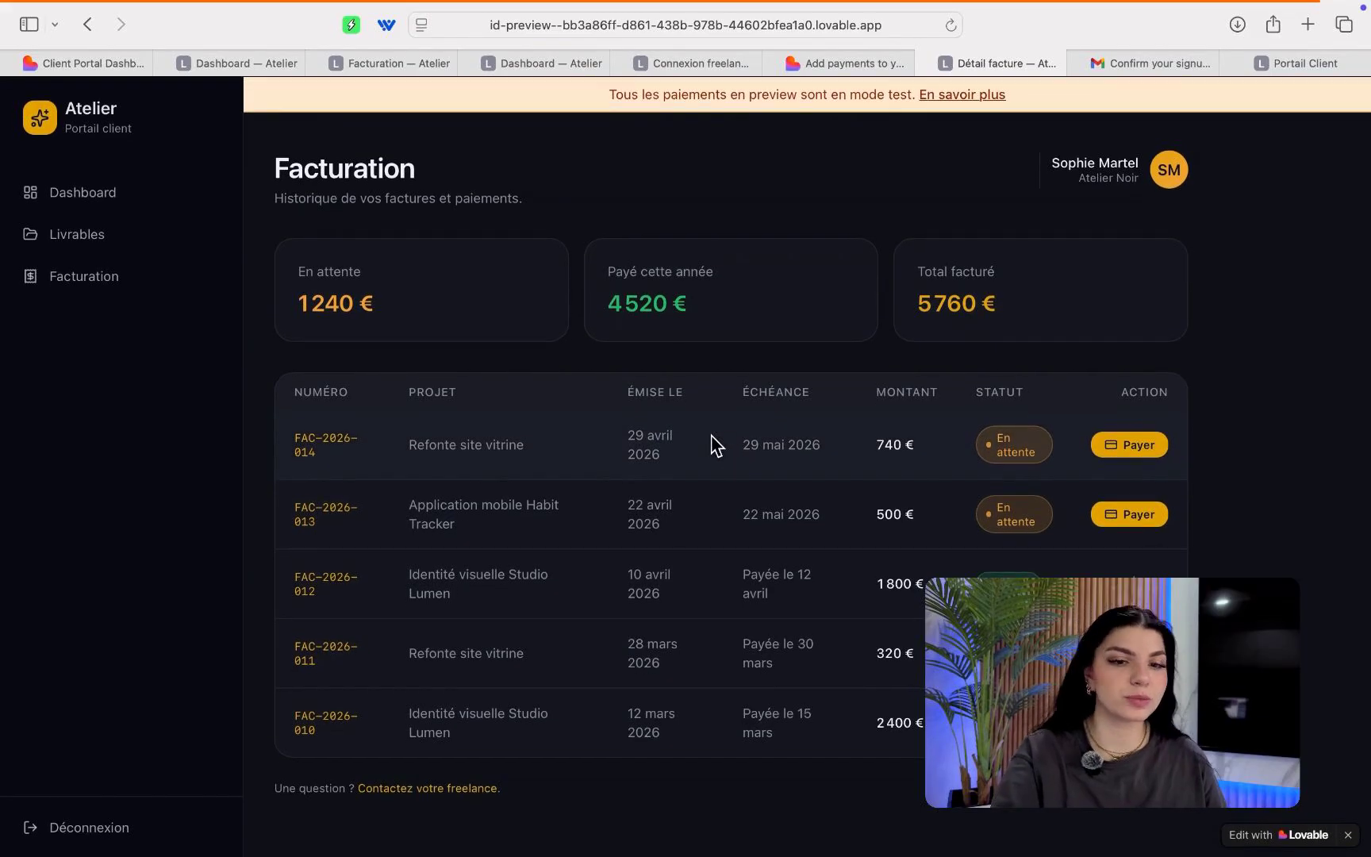
# View the portal Dashboard, showing 2 pending invoices totalling 1 240 €.
pyautogui.click(103, 194)
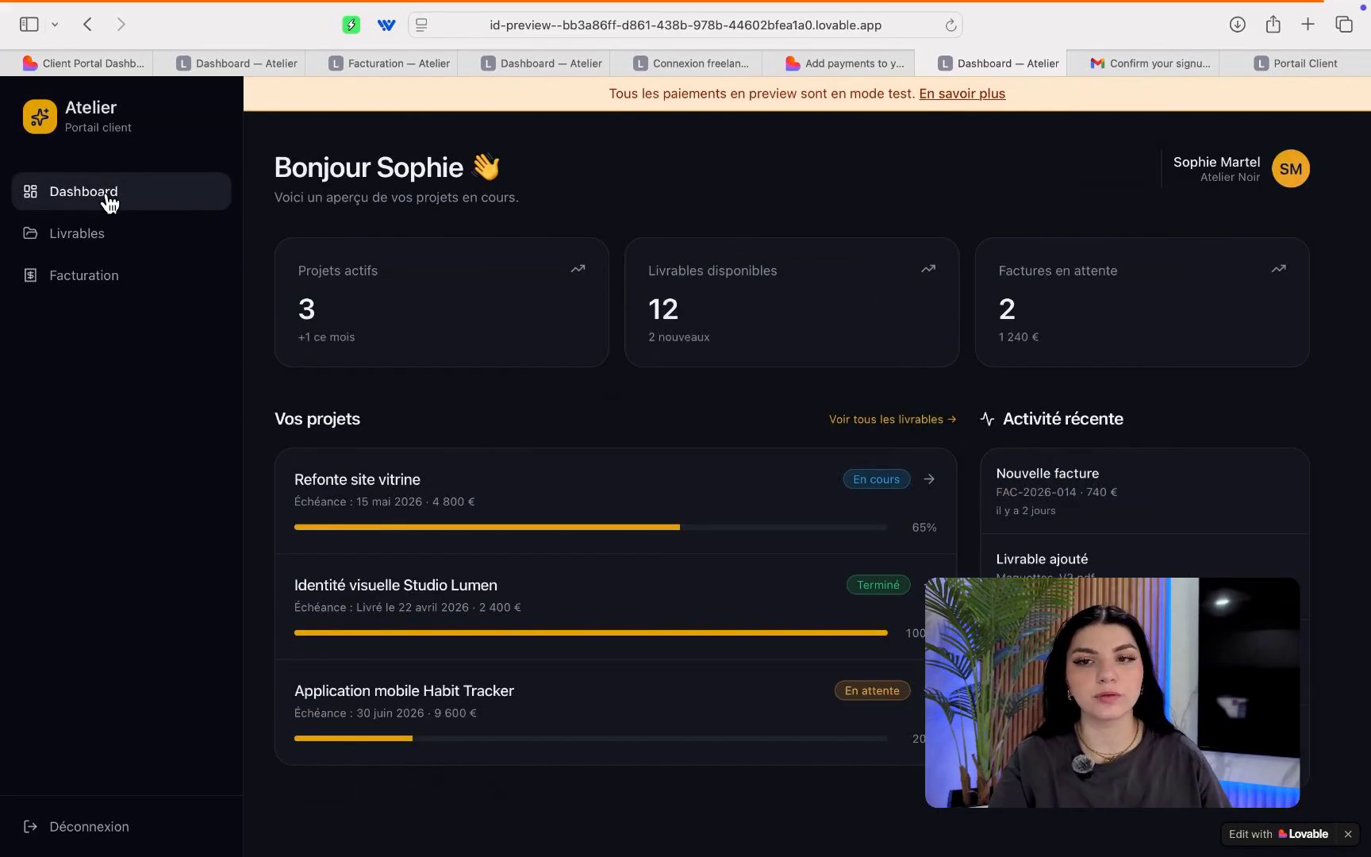